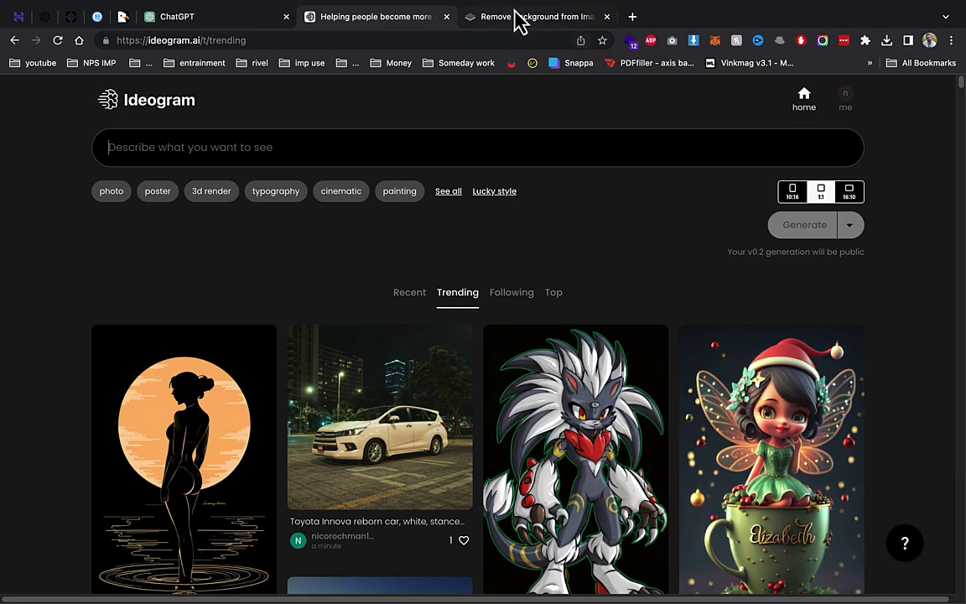
- View the remove.bg and ChatGPT pages, and close the ChatGPT, Ideogram and remove.bg tabs
left_click(515, 18)
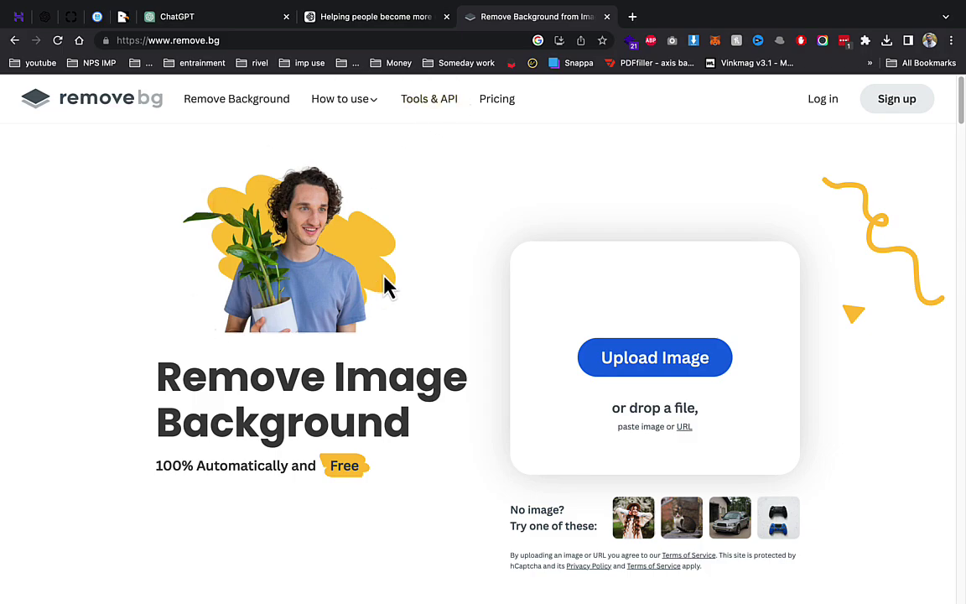
key("ctrl+shift+Tab")
key("ctrl+shift+Tab")
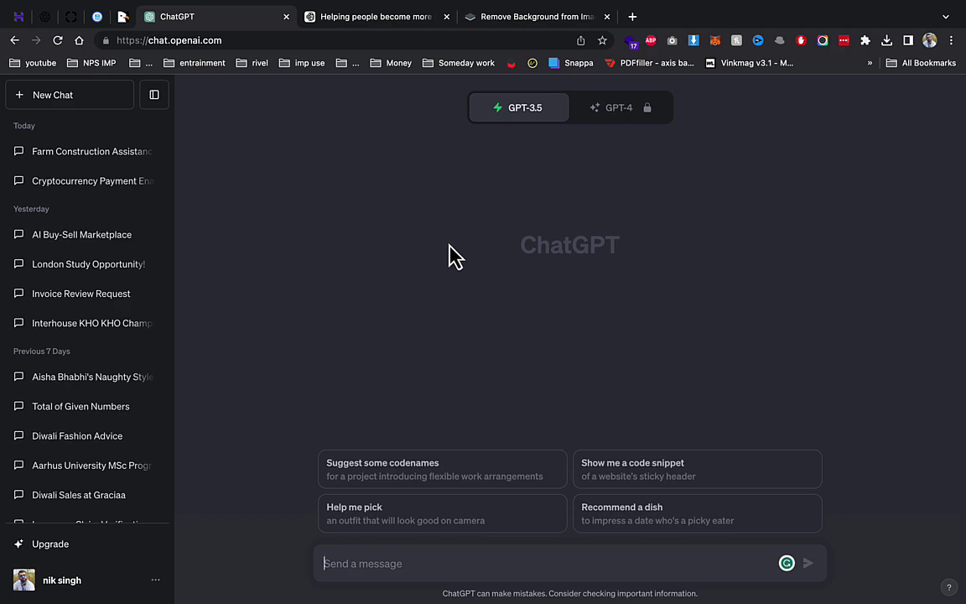
left_click(286, 17)
left_click(286, 16)
left_click(286, 16)
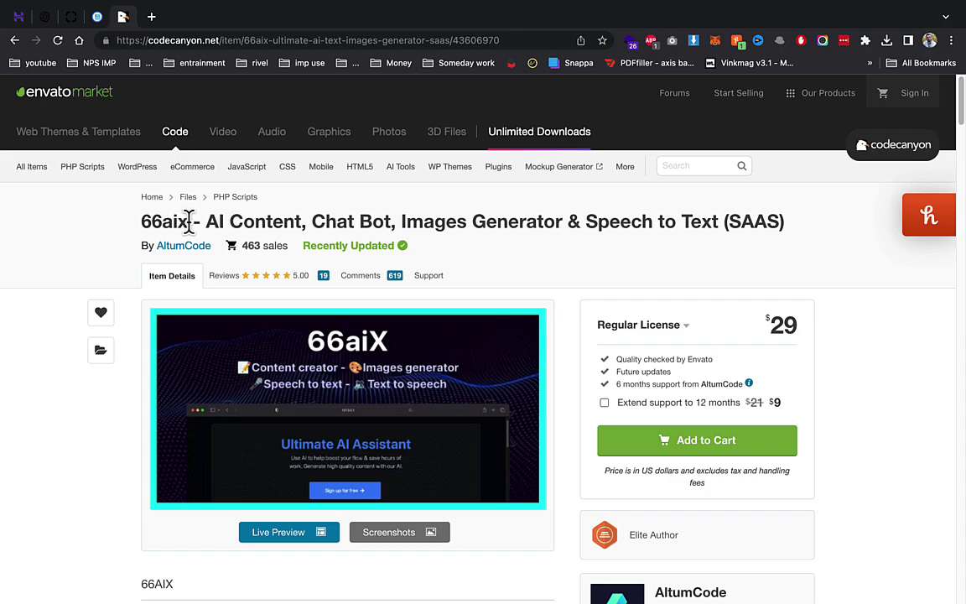
- Highlight the 66aix item title on the CodeCanyon page and close that pinned tab
left_click_drag(229, 222, 681, 216)
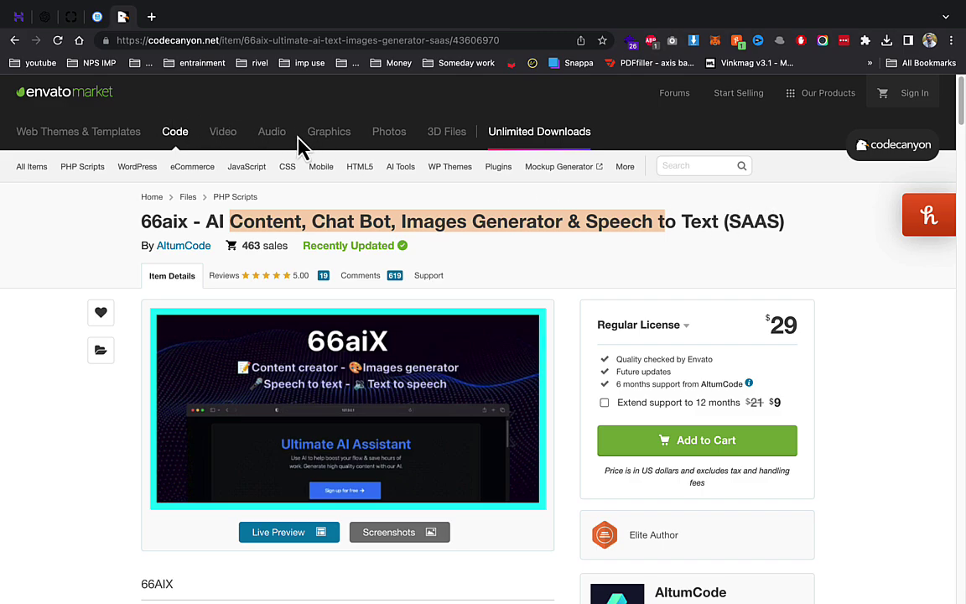
right_click(123, 17)
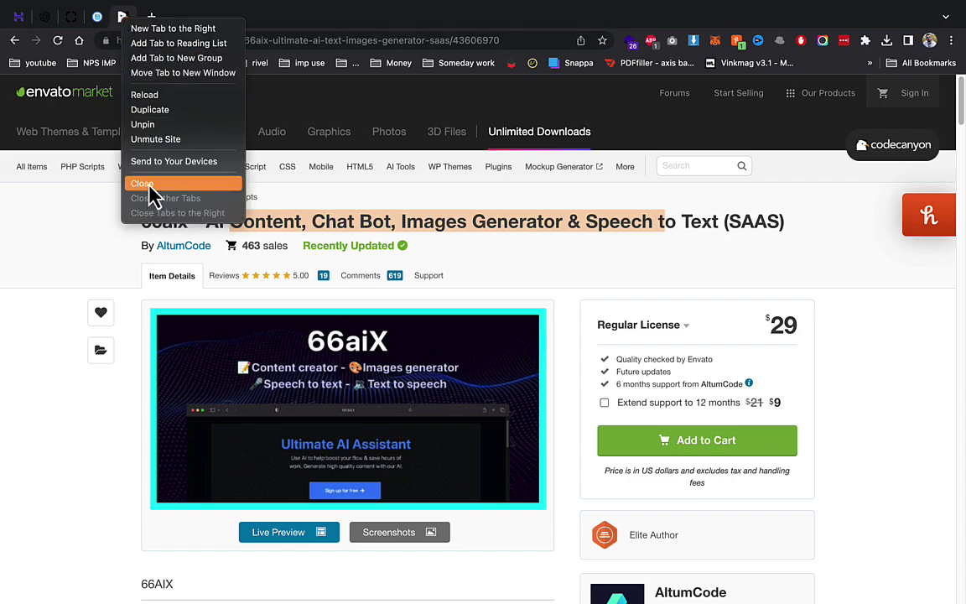
left_click(147, 184)
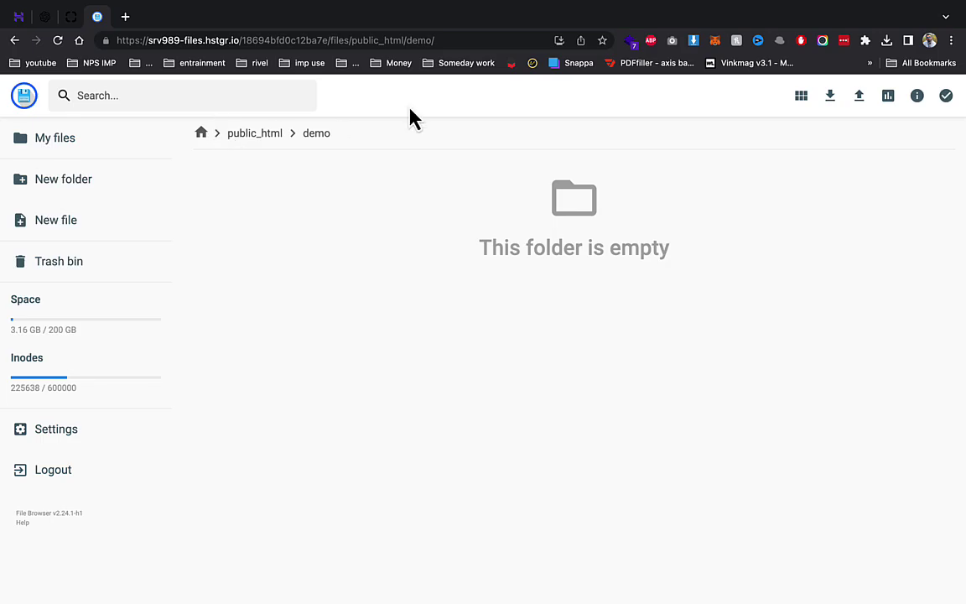
- Upload the file Archive.zip into the public_html/demo folder
left_click(859, 95)
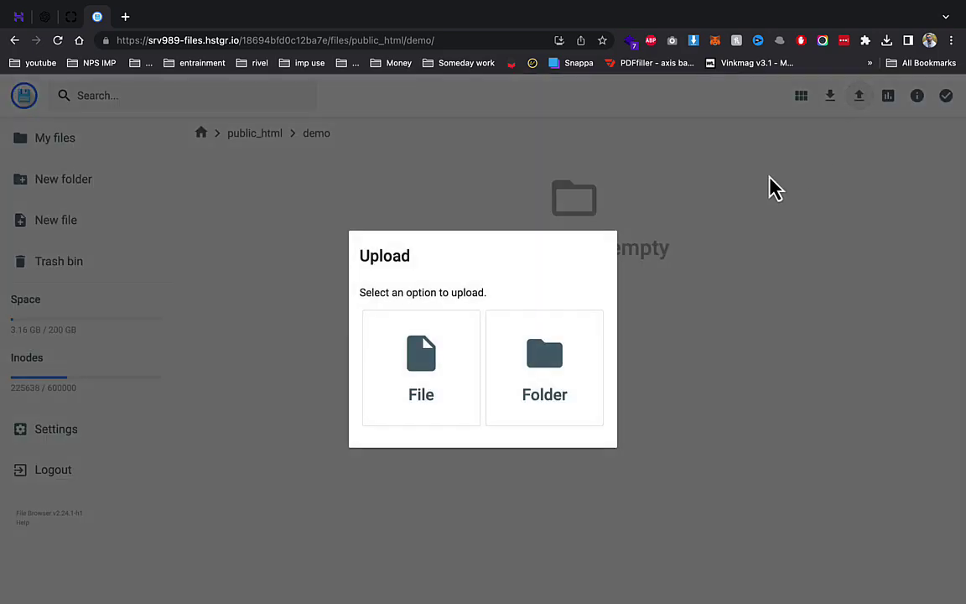
left_click(457, 350)
double_click(254, 241)
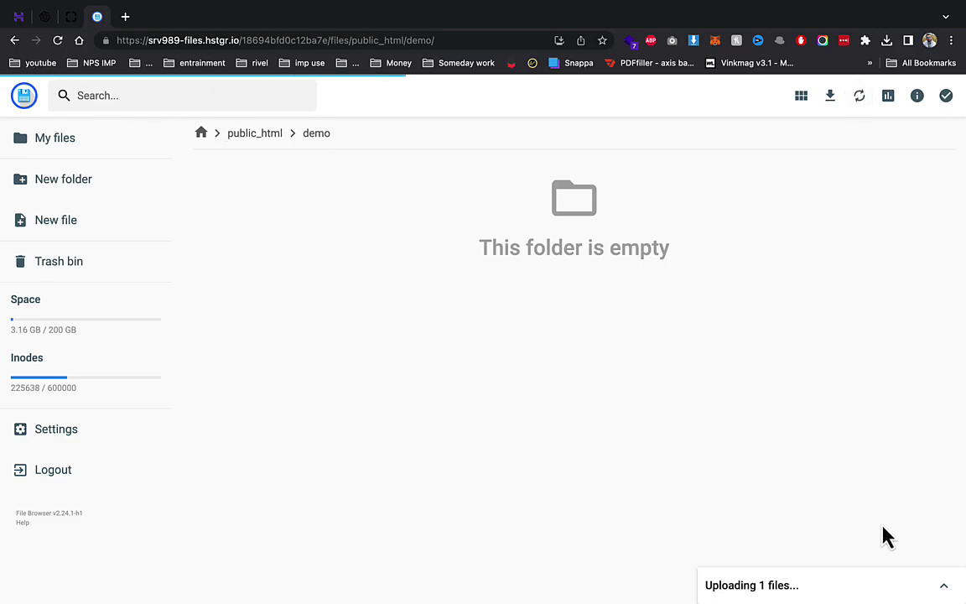
- Switch to Hostinger and create a new MySQL database and user, both with the name suffix demo, using the prefilled password
left_click(18, 17)
scroll(482, 268, "up", 3)
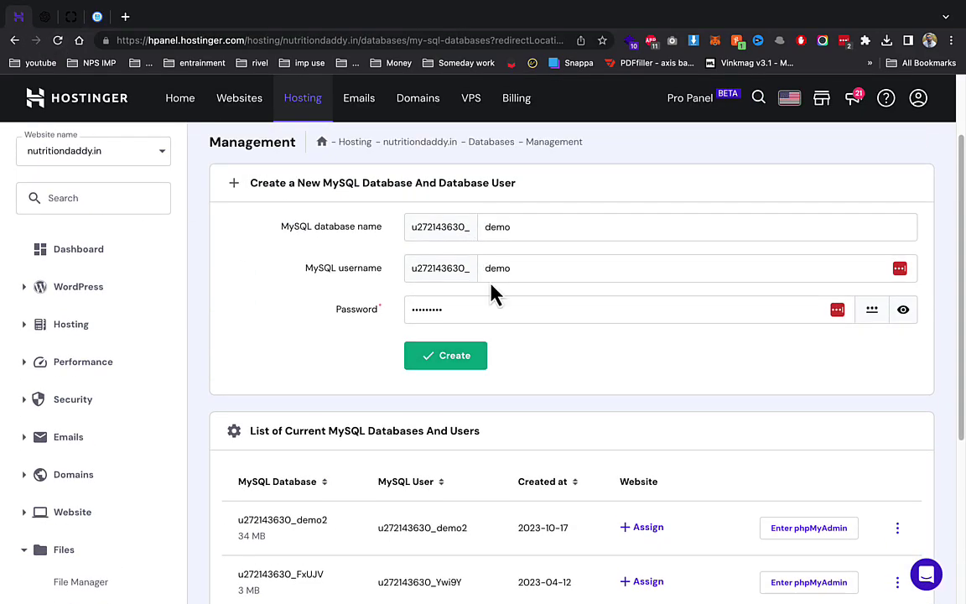
double_click(482, 225)
left_click(465, 352)
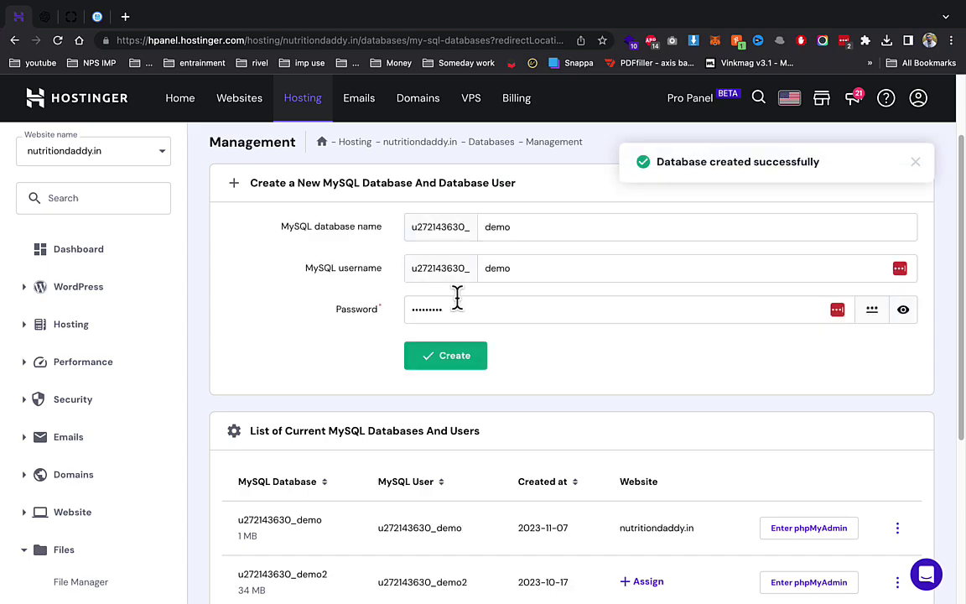
double_click(295, 519)
- Return to the file manager and extract Archive.zip in public_html/demo with the folder name demo
left_click(99, 16)
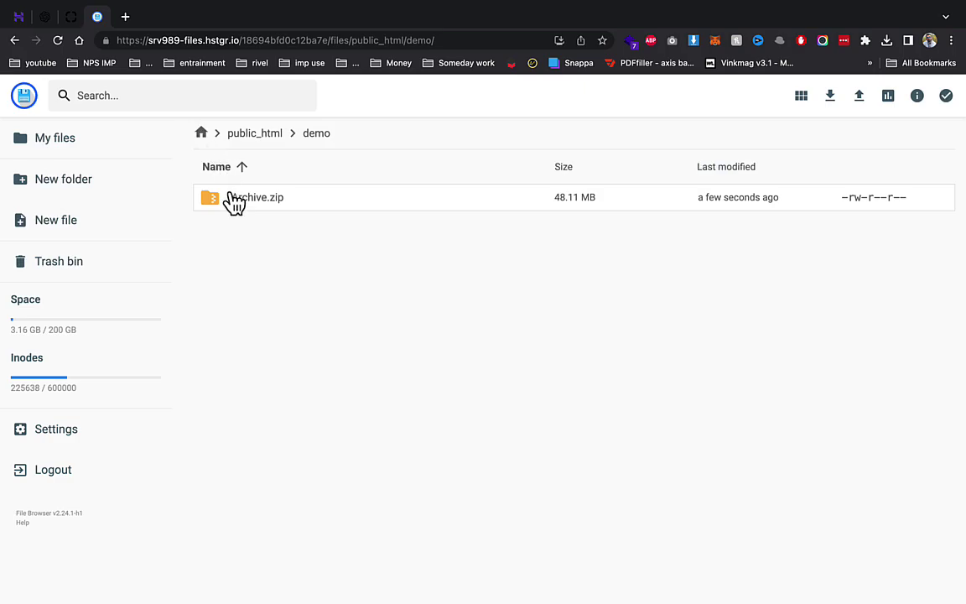
right_click(233, 202)
left_click(292, 387)
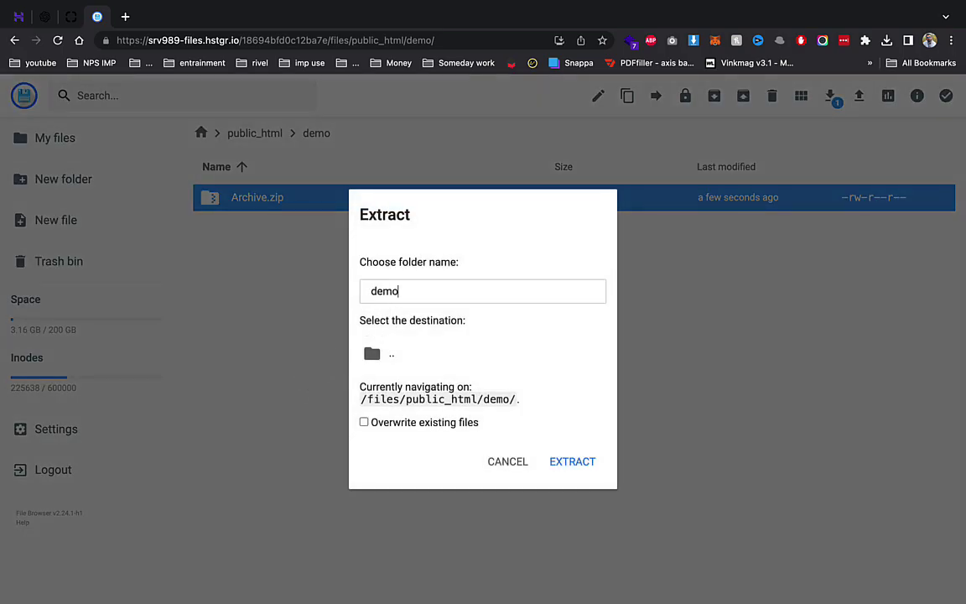
left_click(573, 462)
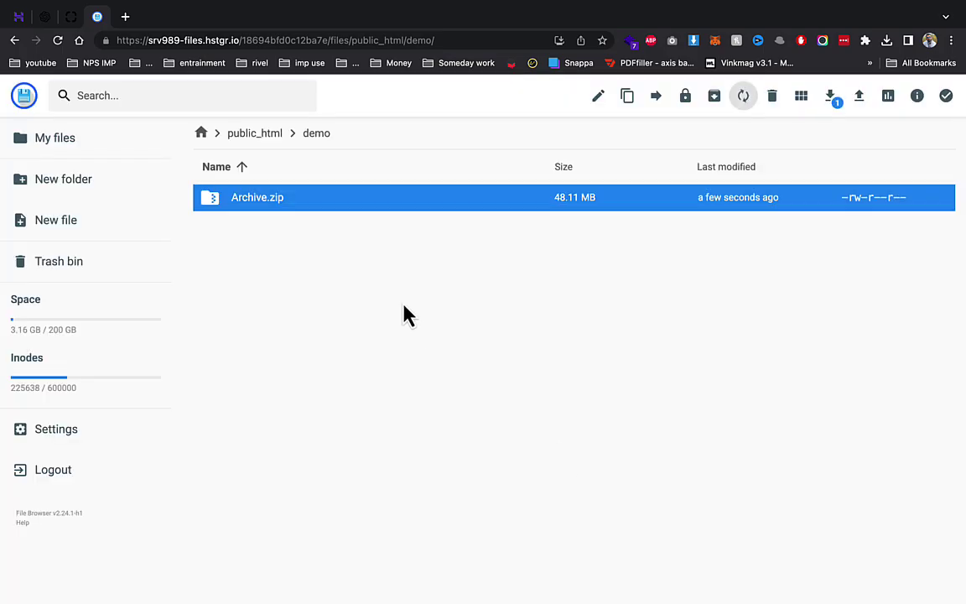
- Open demo.nutritiondaddy.in in a new browser tab and go to its /install/ page
key("super+t")
type("de")
key("Return")
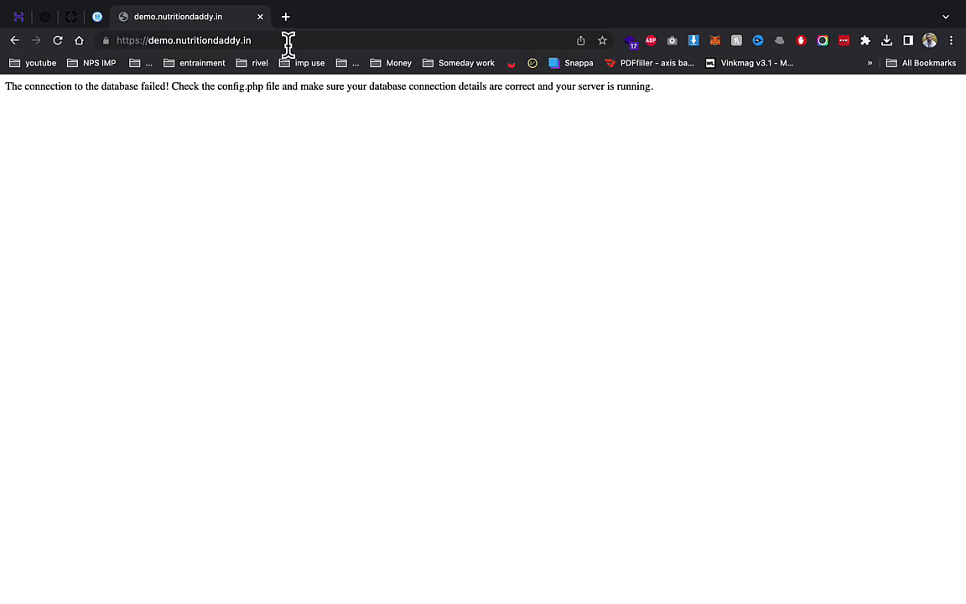
left_click(318, 39)
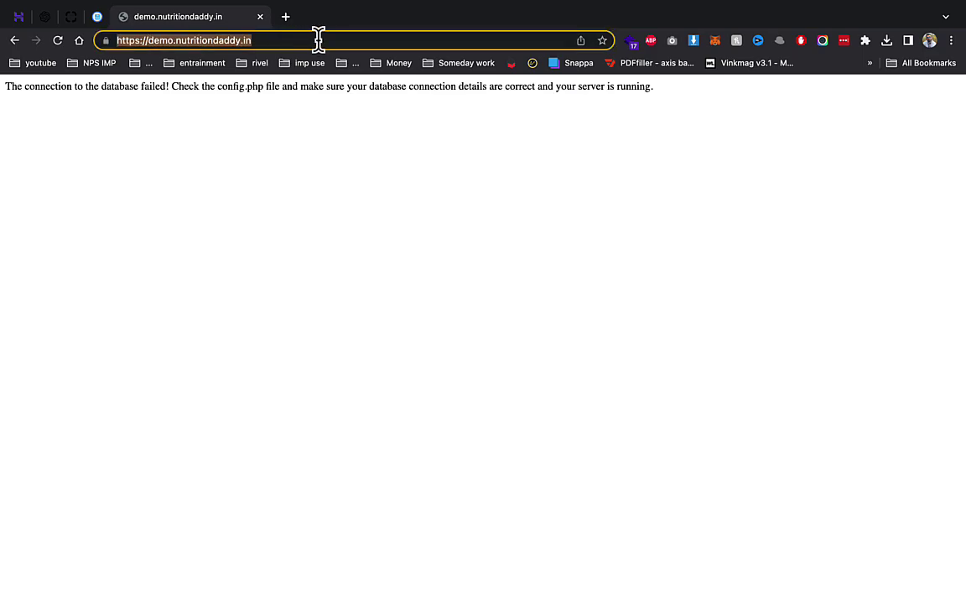
key("Right")
type("/in")
key("Return")
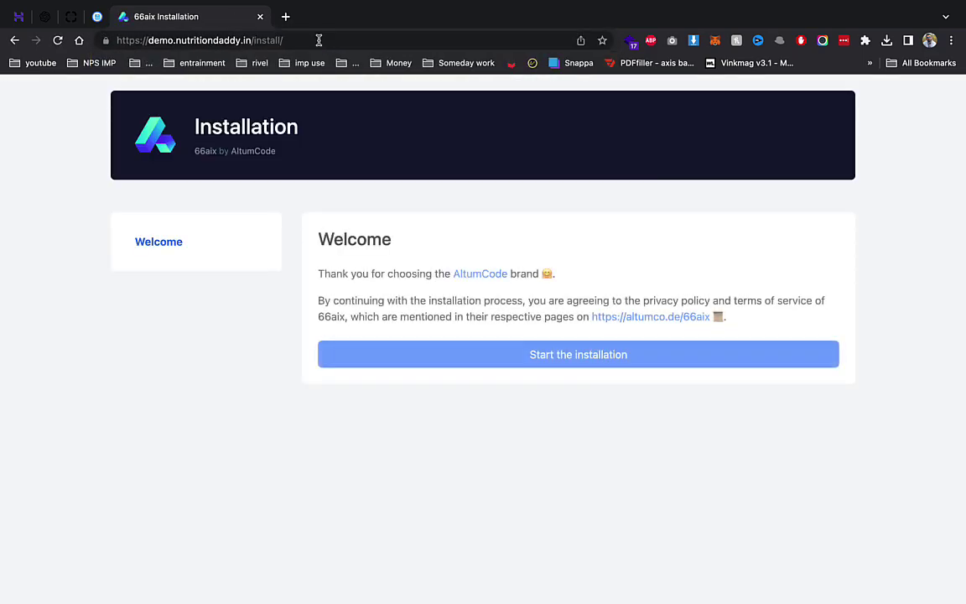
- Start the 66aix installation, review the server requirements and proceed to the setup page
left_click(541, 369)
scroll(440, 352, "down", 10)
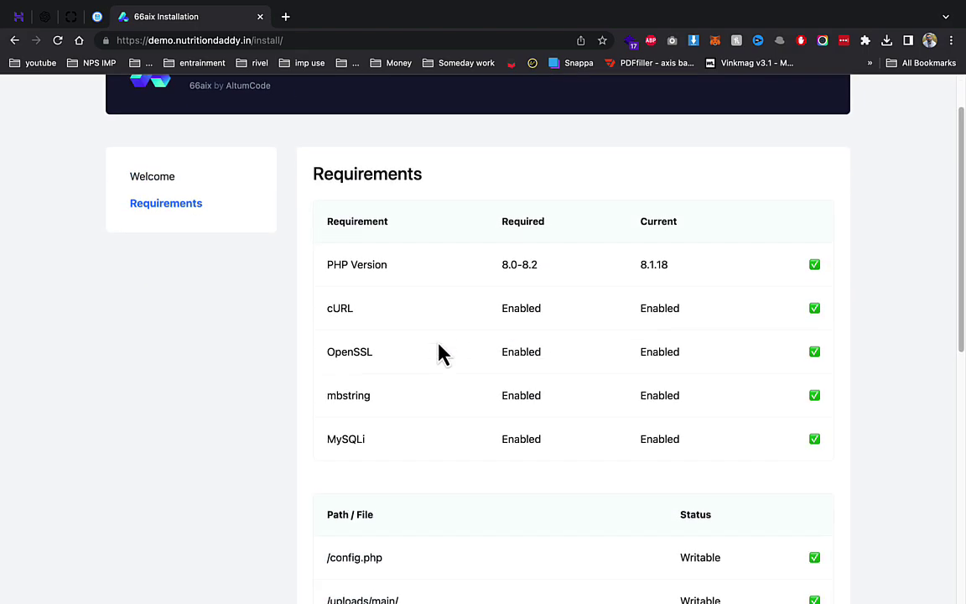
scroll(554, 430, "up", 10)
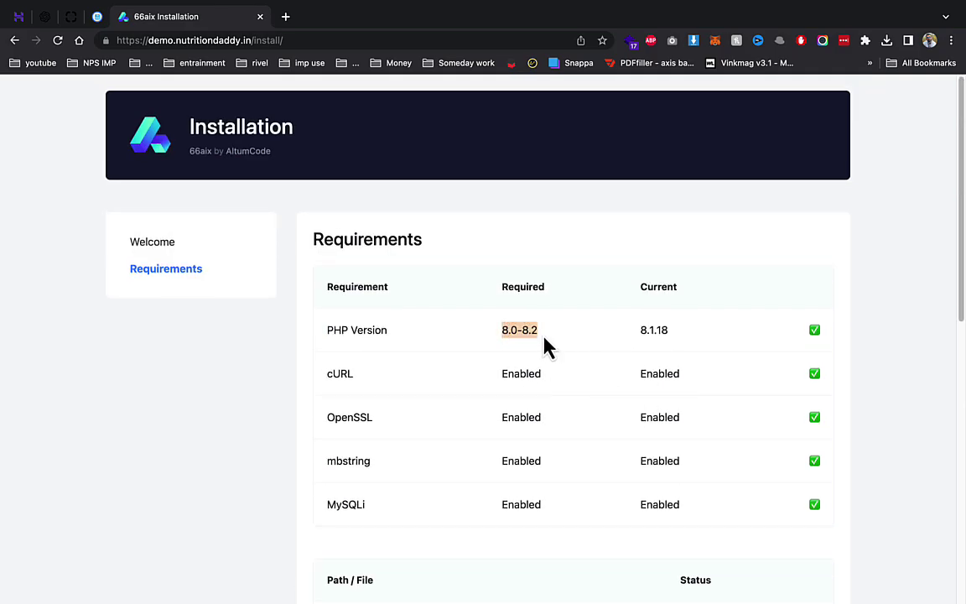
left_click(506, 333)
left_click_drag(503, 334, 546, 340)
scroll(556, 341, "down", 10)
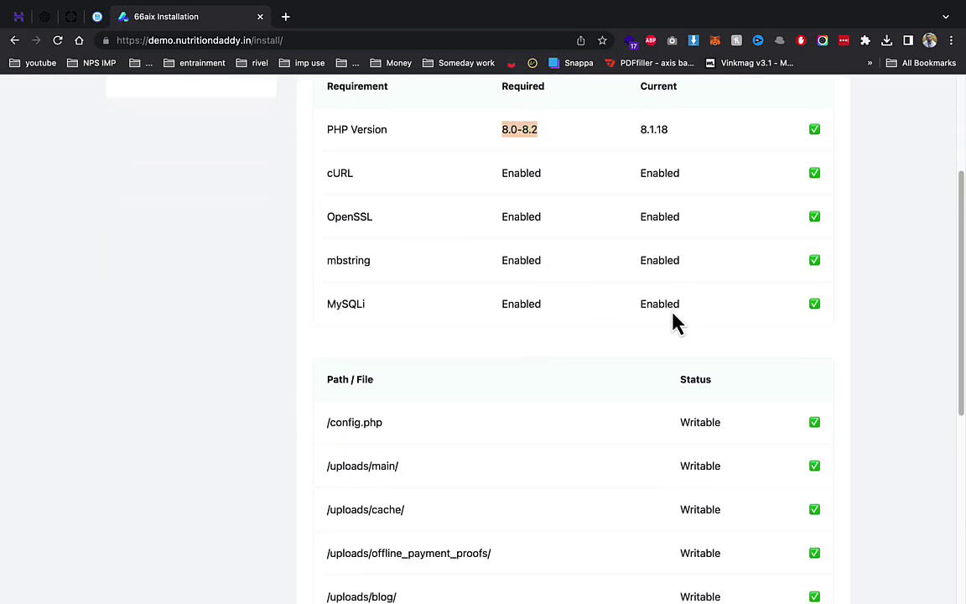
left_click(683, 556)
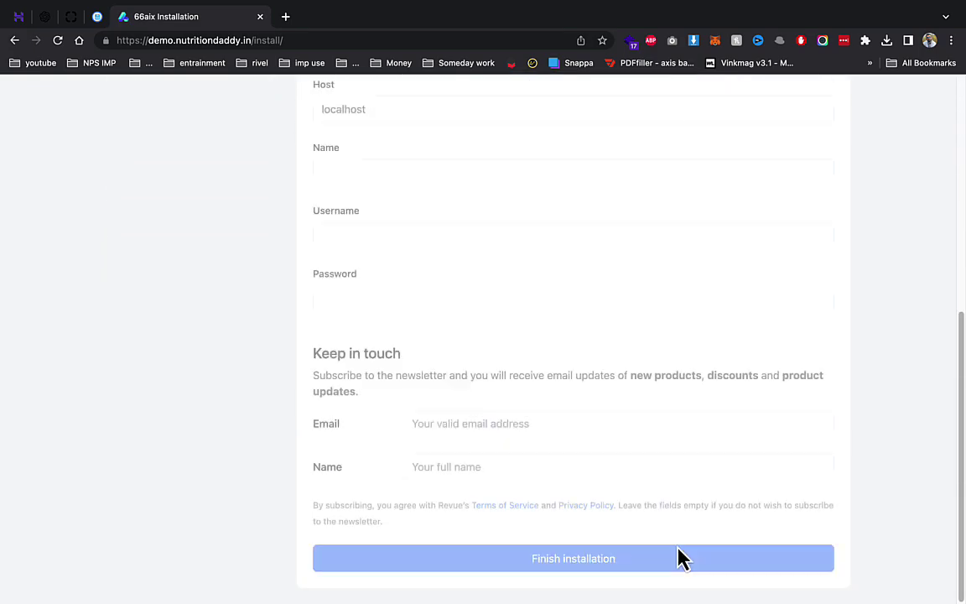
- Fill in the demo database's name, username and password, leave the newsletter fields empty, and finish the installation
scroll(472, 410, "up", 1)
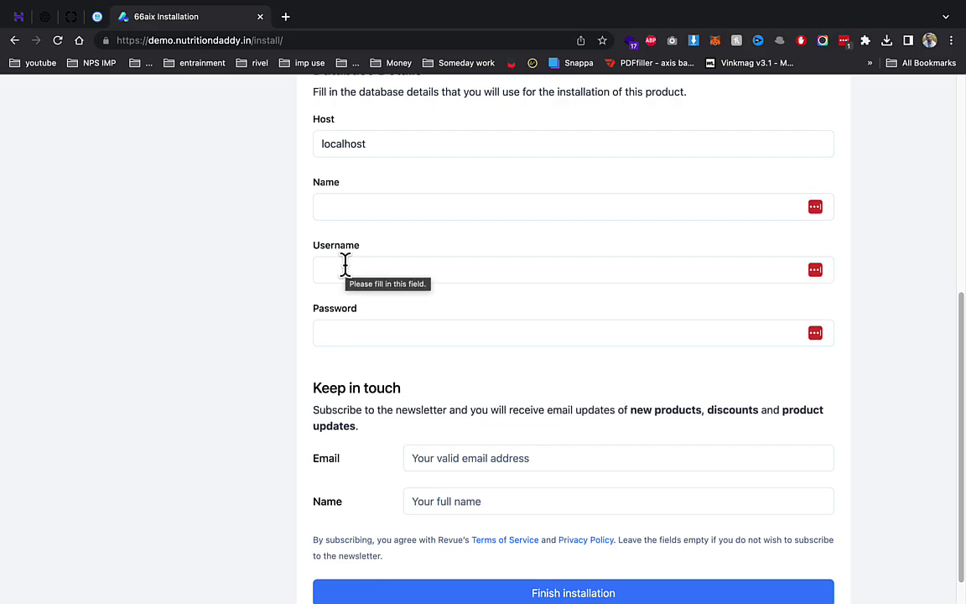
scroll(331, 218, "down", 1)
left_click(327, 185)
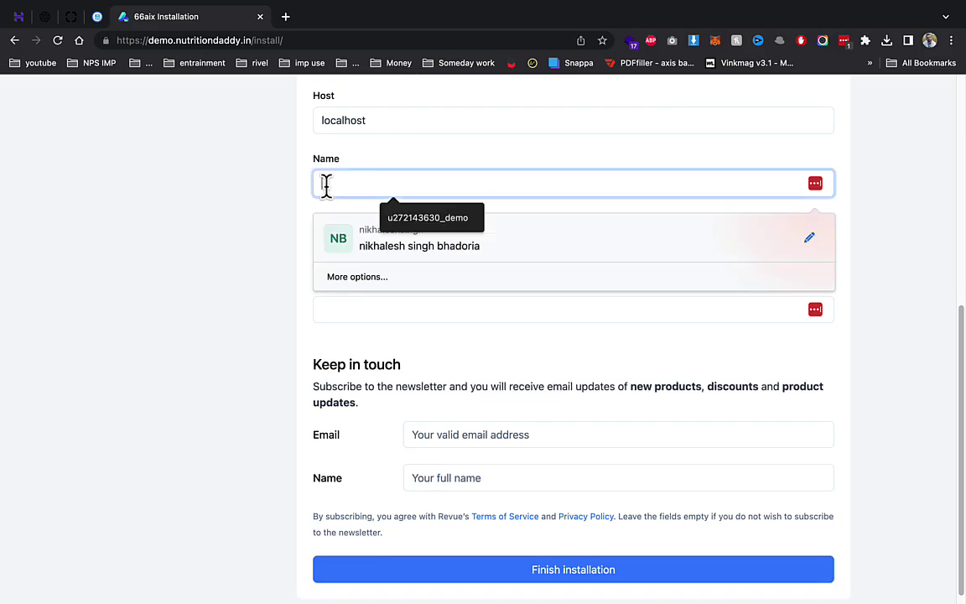
left_click(412, 222)
left_click(319, 243)
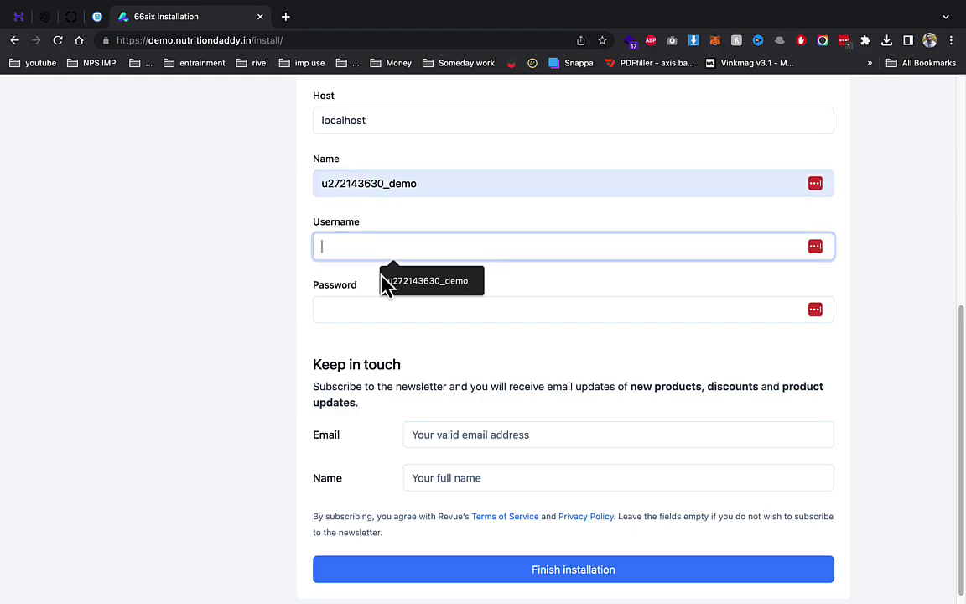
left_click(381, 280)
left_click(363, 308)
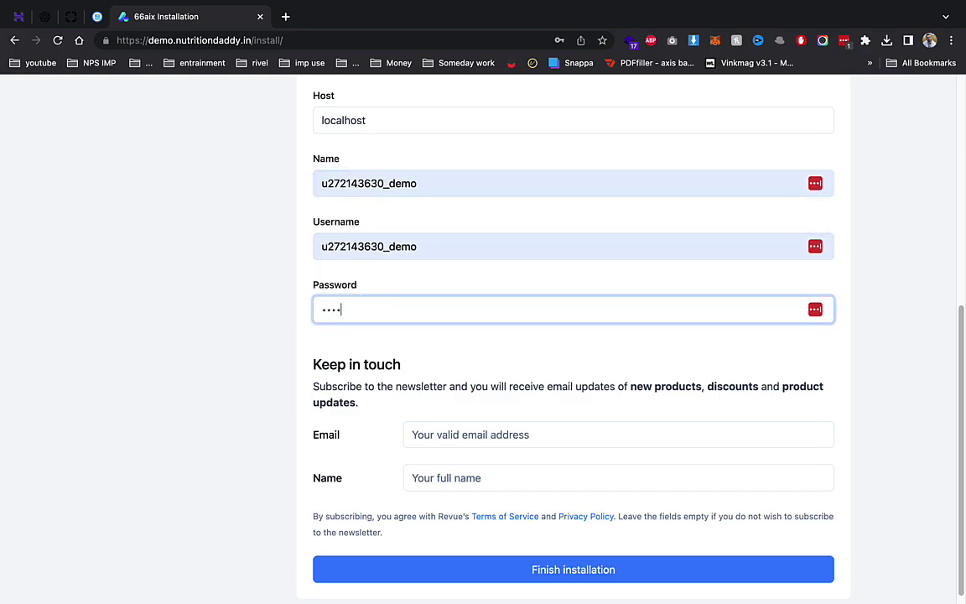
left_click(470, 435)
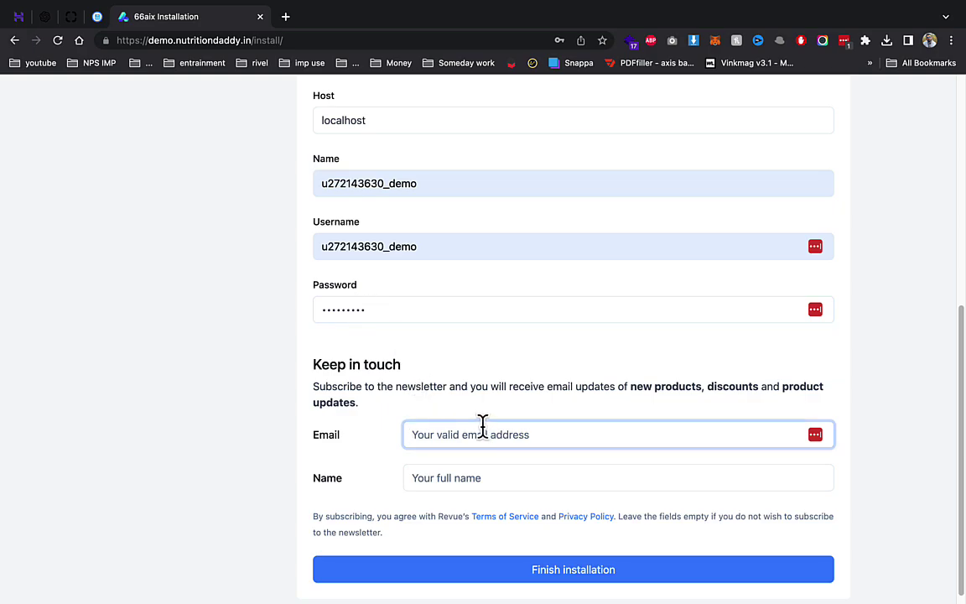
left_click(517, 578)
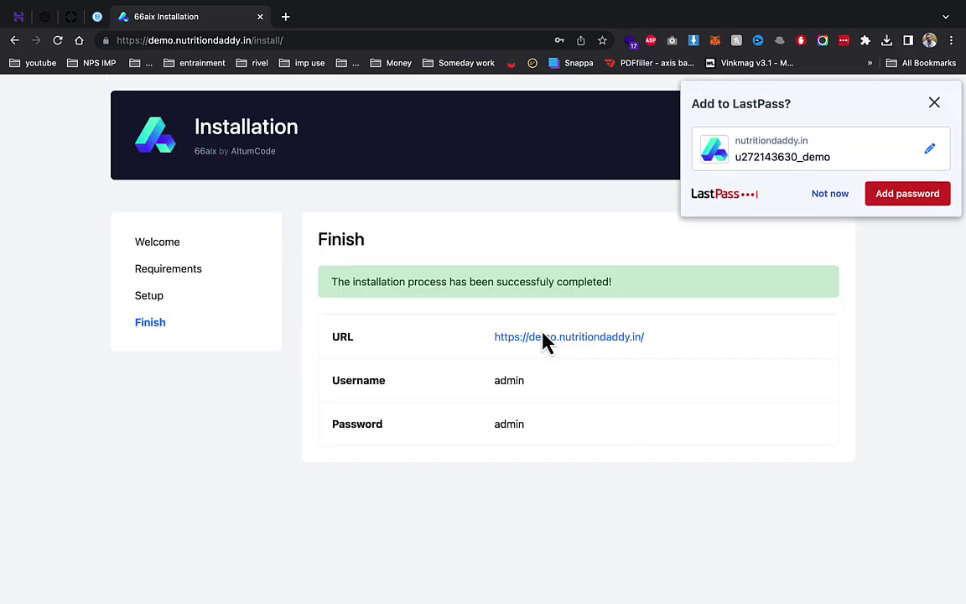
- Open the newly installed site from its URL and decline saving the login to LastPass
left_click(550, 348)
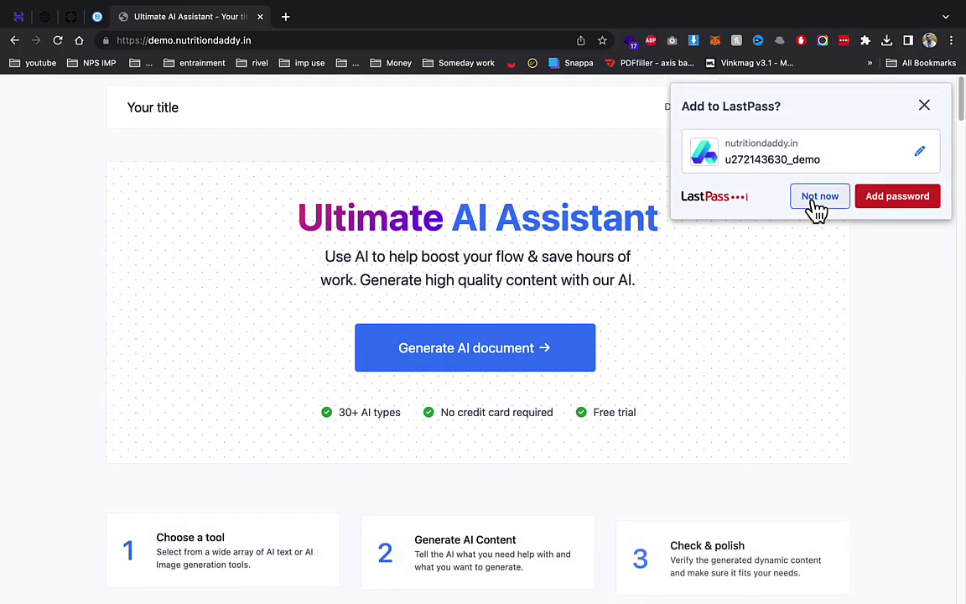
left_click(817, 175)
- Examine the Ultimate AI Assistant homepage, from its headline through the AI tool cards to the chat assistant section
left_click_drag(333, 218, 558, 228)
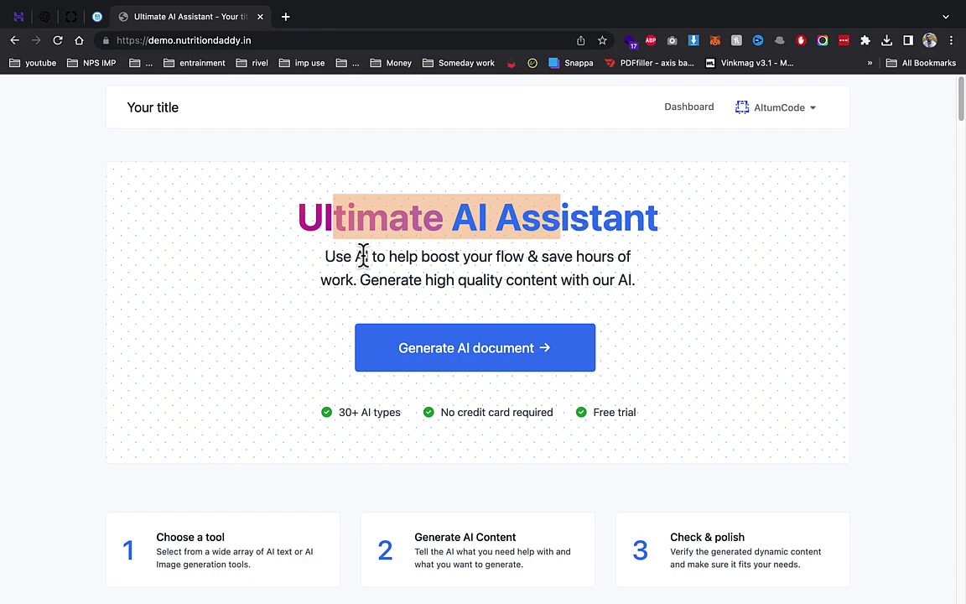
scroll(422, 365, "down", 1)
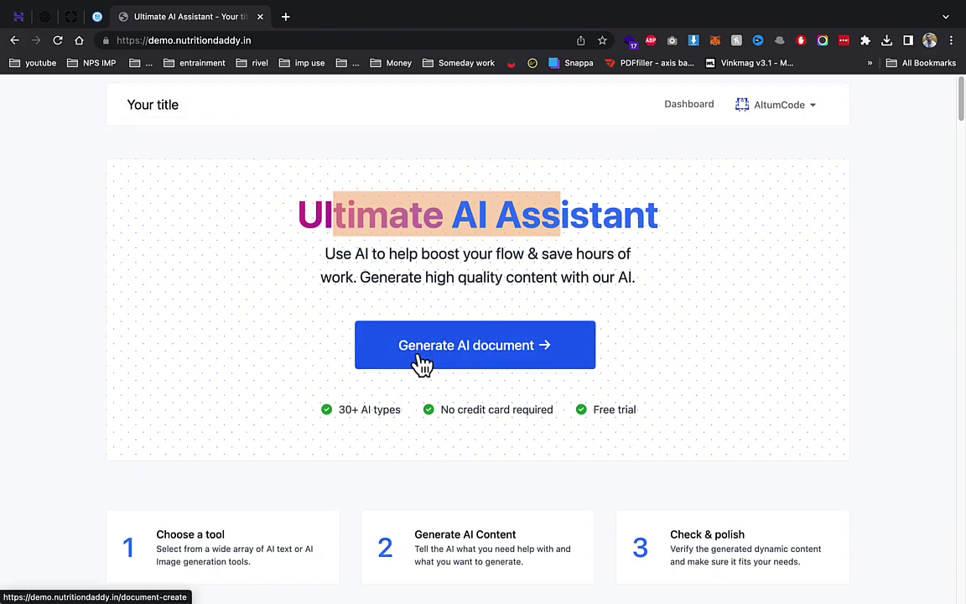
scroll(411, 360, "down", 2)
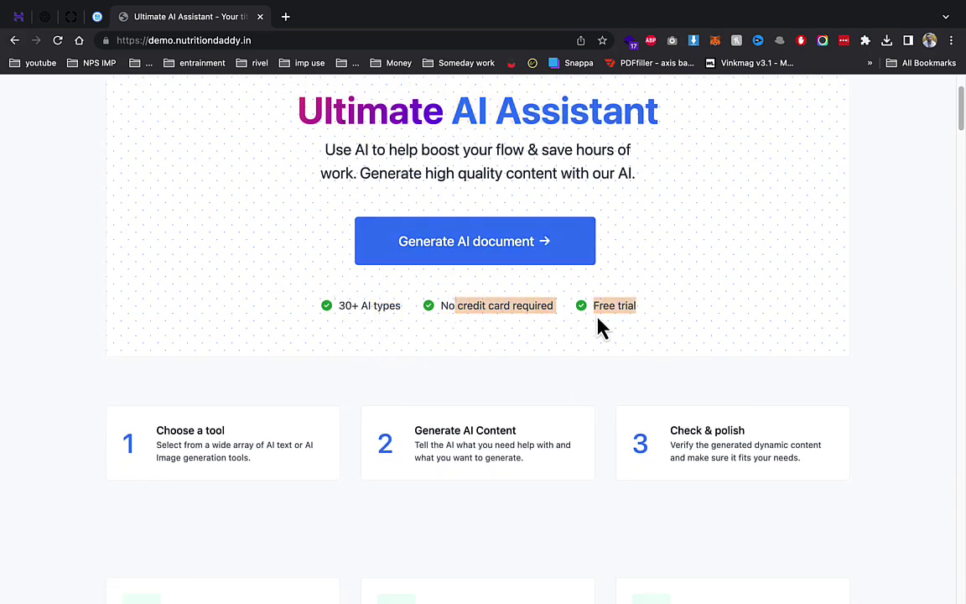
scroll(600, 327, "down", 4)
scroll(227, 360, "down", 4)
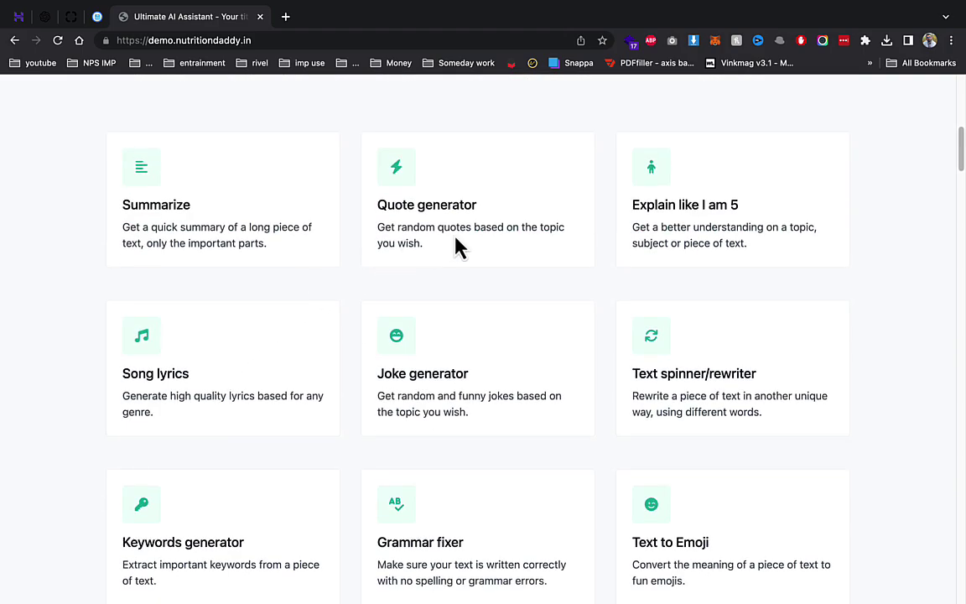
scroll(436, 290, "down", 14)
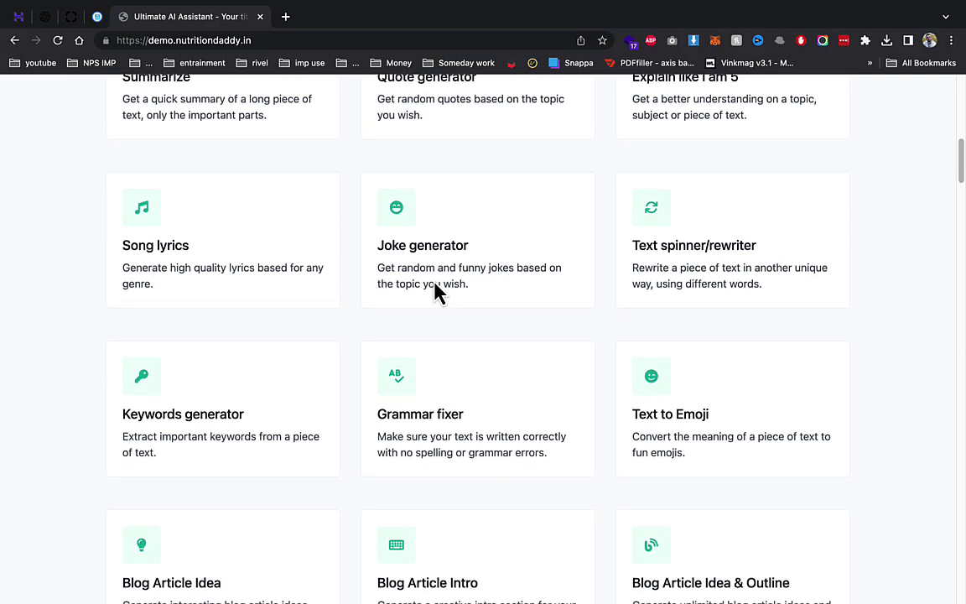
scroll(434, 280, "down", 20)
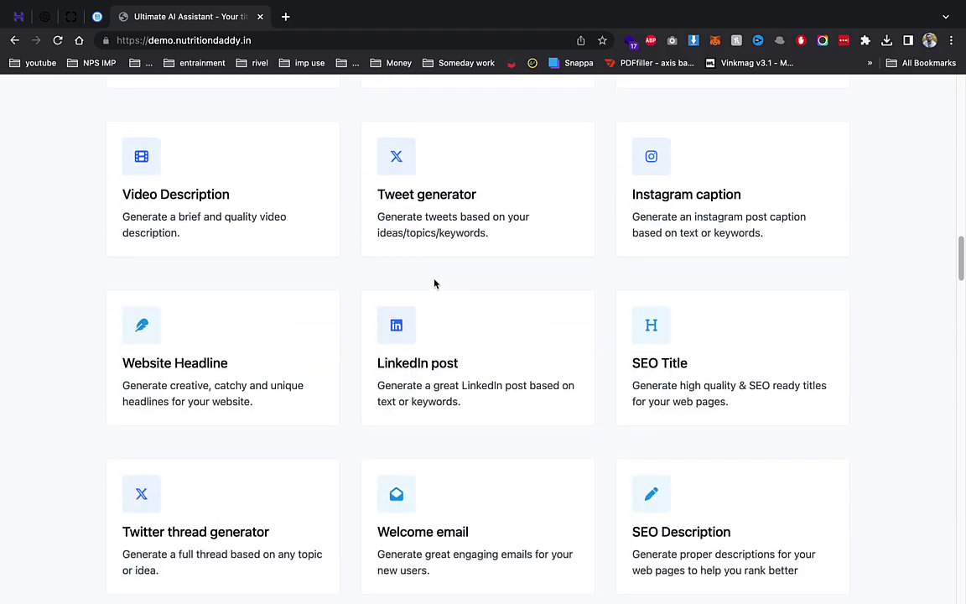
scroll(434, 283, "down", 8)
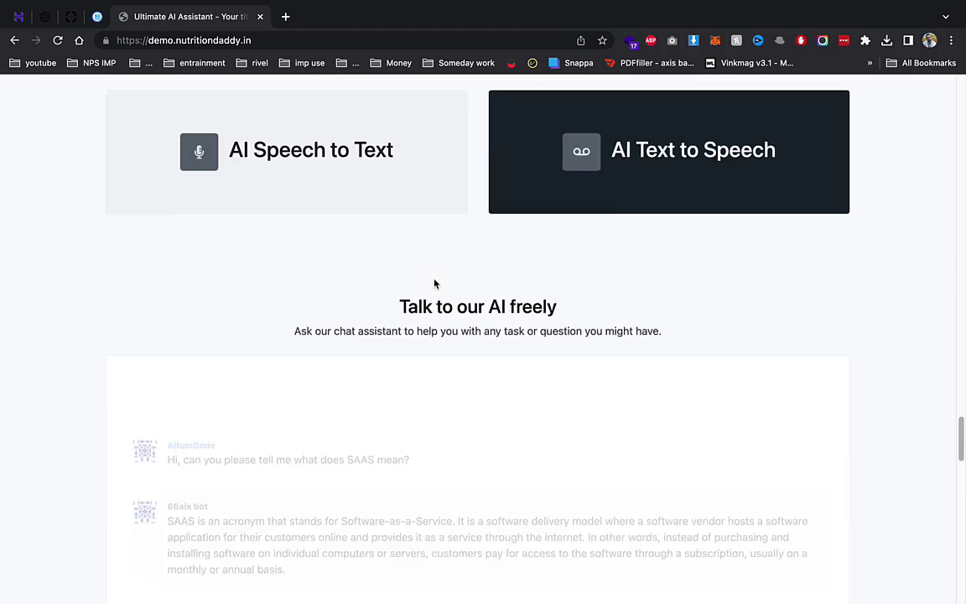
scroll(434, 283, "up", 5)
scroll(436, 283, "down", 10)
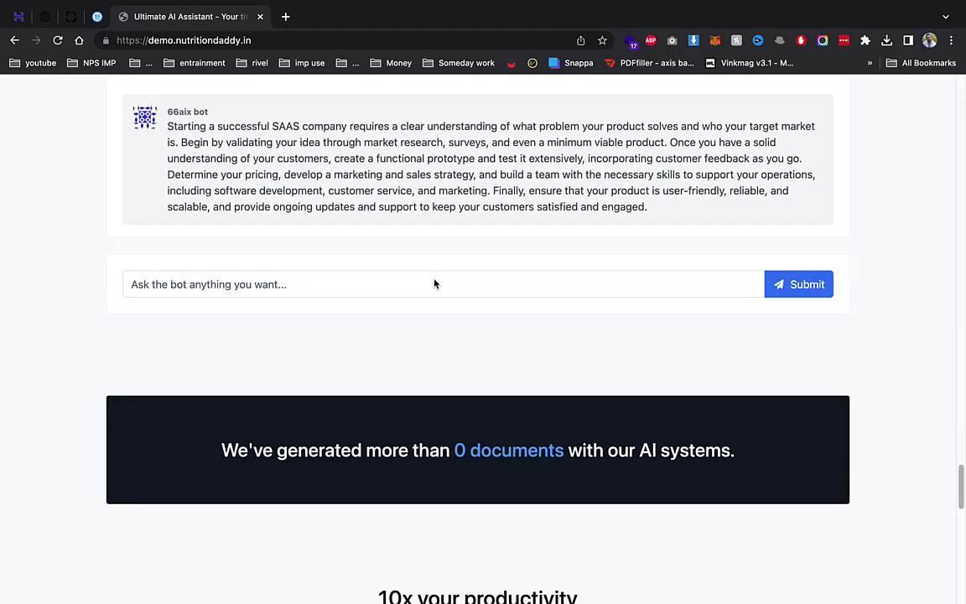
- Return to the start of the homepage and open the account's Dashboard
scroll(438, 287, "up", 20)
scroll(680, 247, "up", 10)
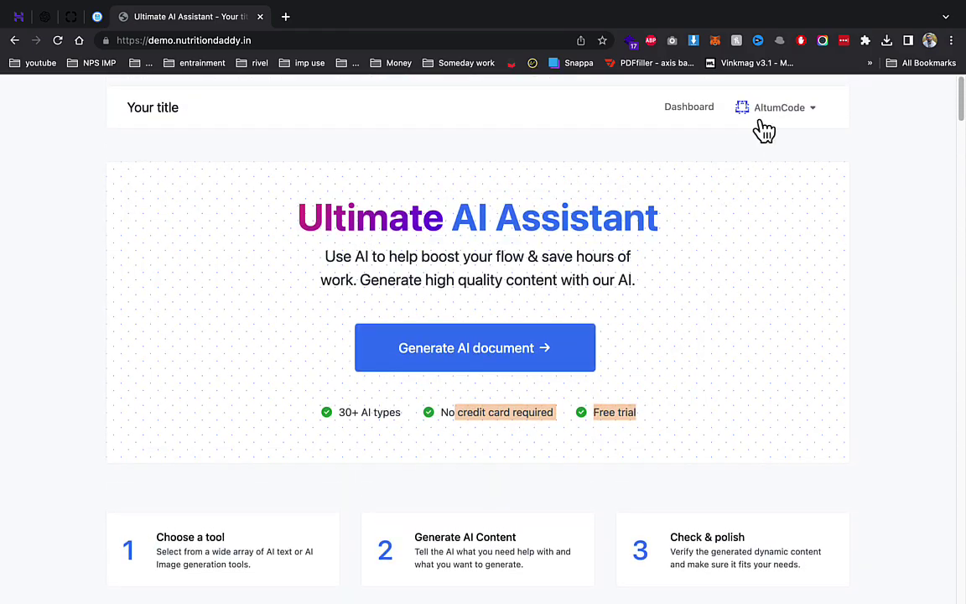
left_click(774, 110)
left_click(691, 112)
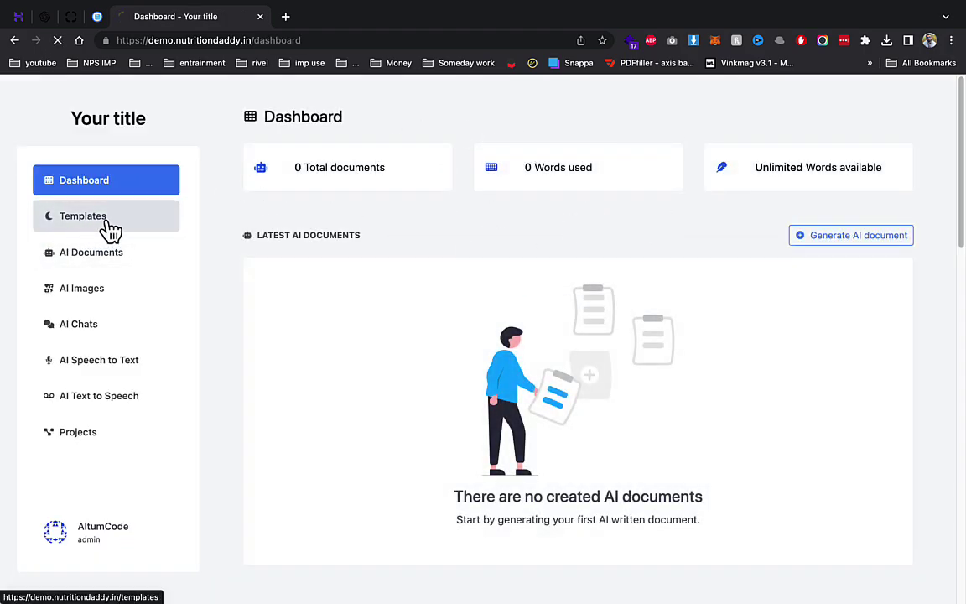
- Open the Templates page and examine its template categories, from text tools through website, social media and others to developer snippets
left_click(136, 218)
scroll(263, 332, "down", 5)
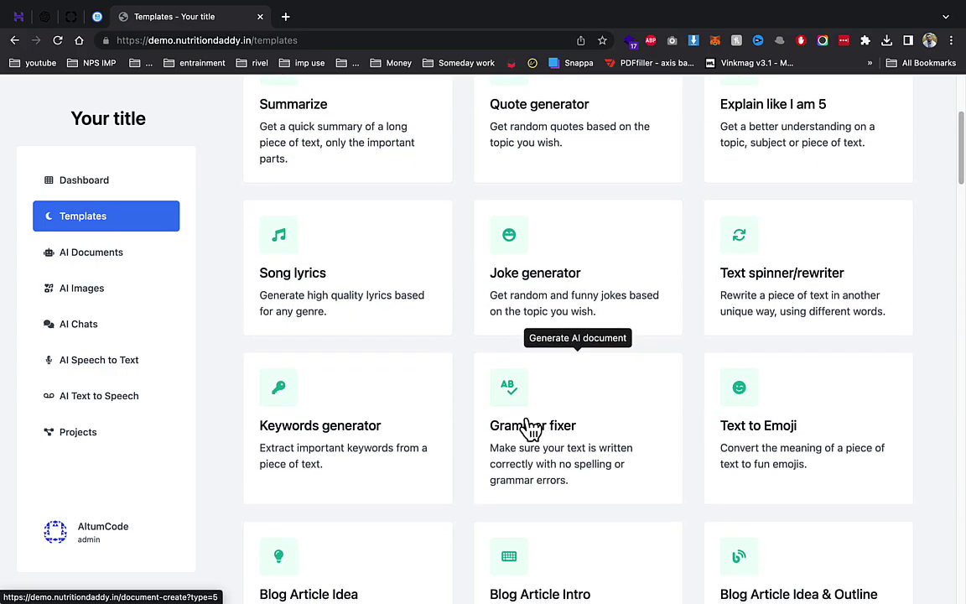
scroll(428, 402, "down", 1)
scroll(428, 402, "down", 15)
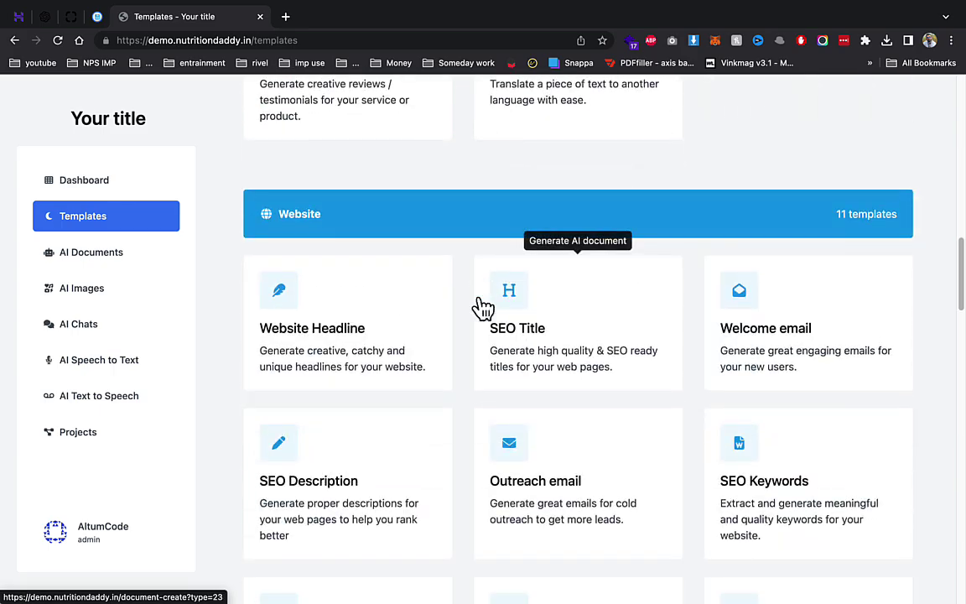
scroll(304, 323, "up", 7)
scroll(312, 323, "down", 9)
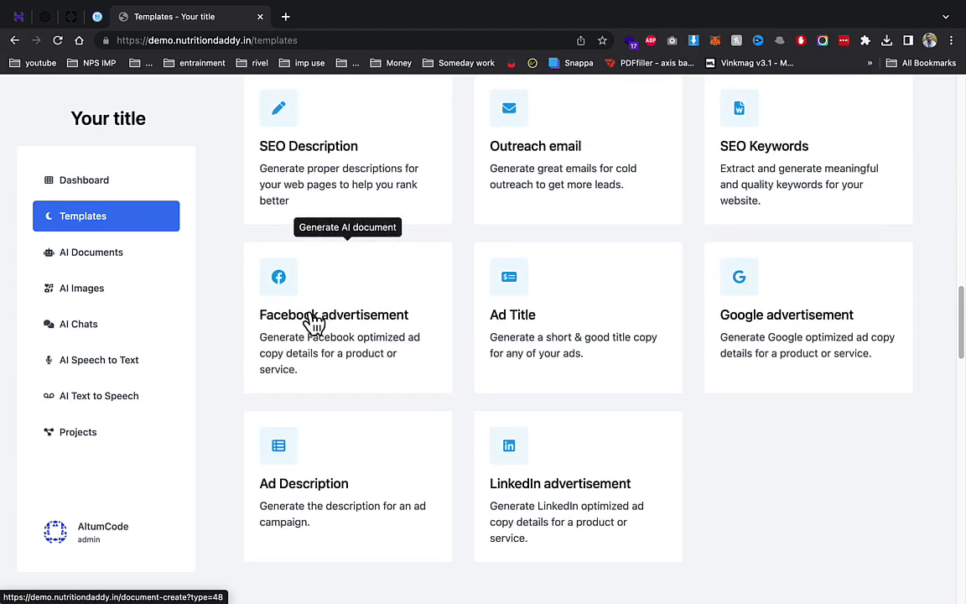
scroll(312, 323, "down", 10)
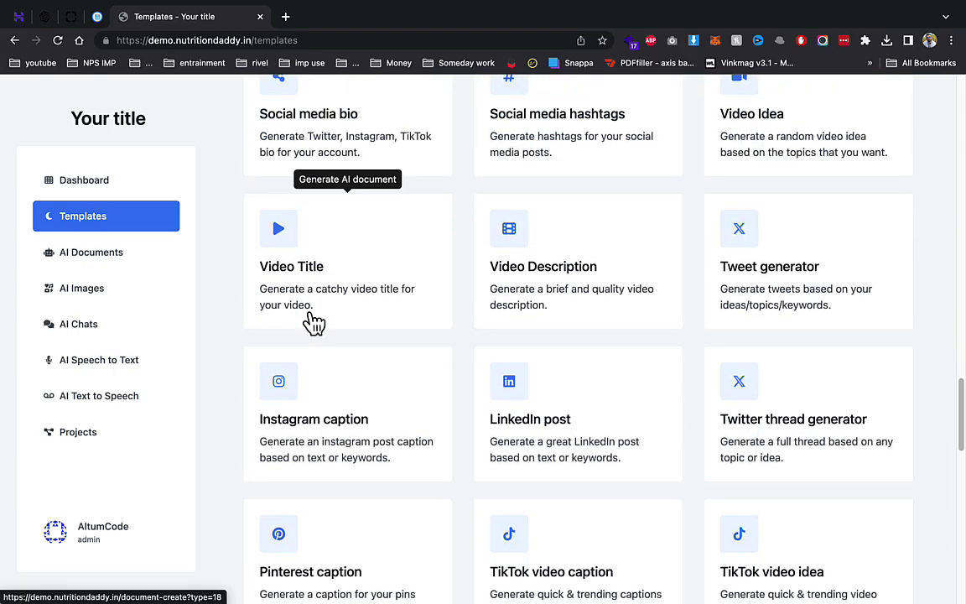
scroll(312, 323, "down", 6)
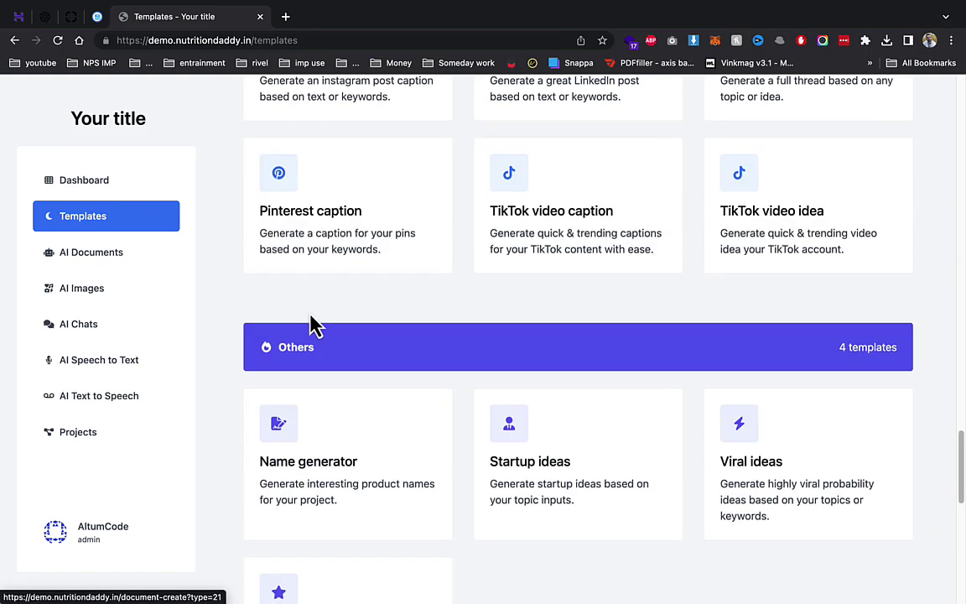
scroll(319, 315, "down", 6)
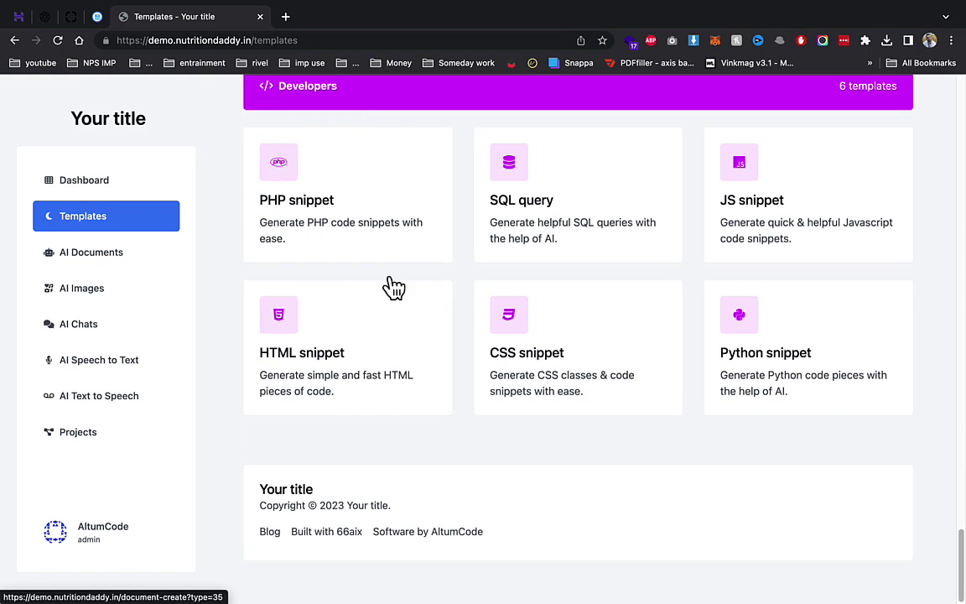
- Look through the AI Images, AI Speech to Text and AI Text to Speech pages
left_click(130, 292)
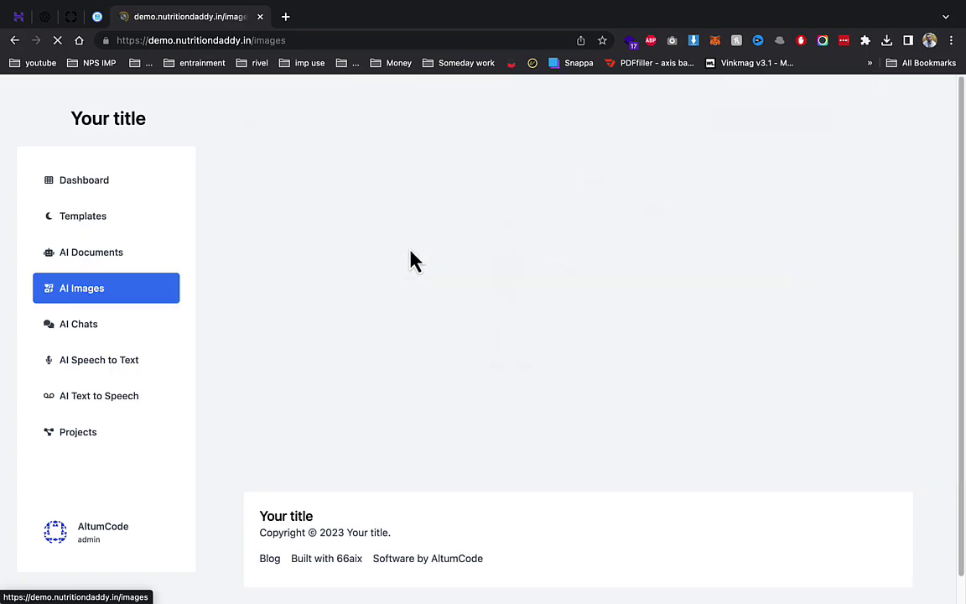
left_click(93, 369)
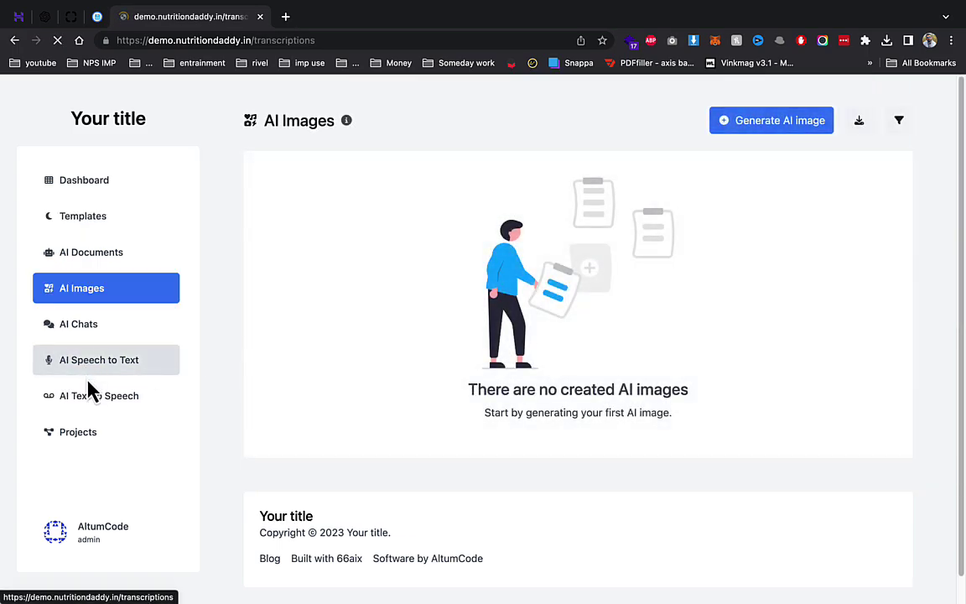
left_click(92, 396)
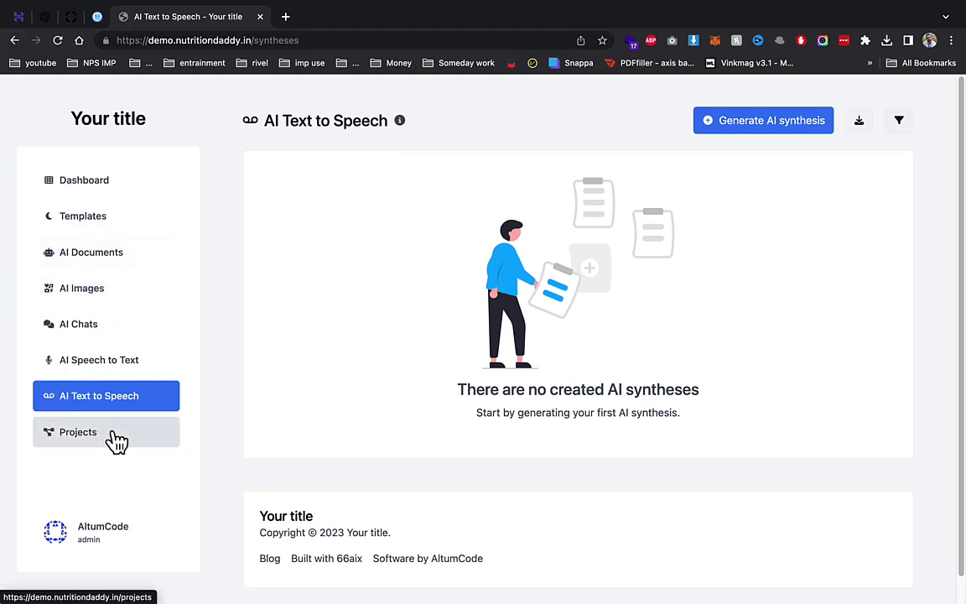
- Open the account's Plan page and review the features included in the Custom plan
left_click(113, 542)
left_click(123, 442)
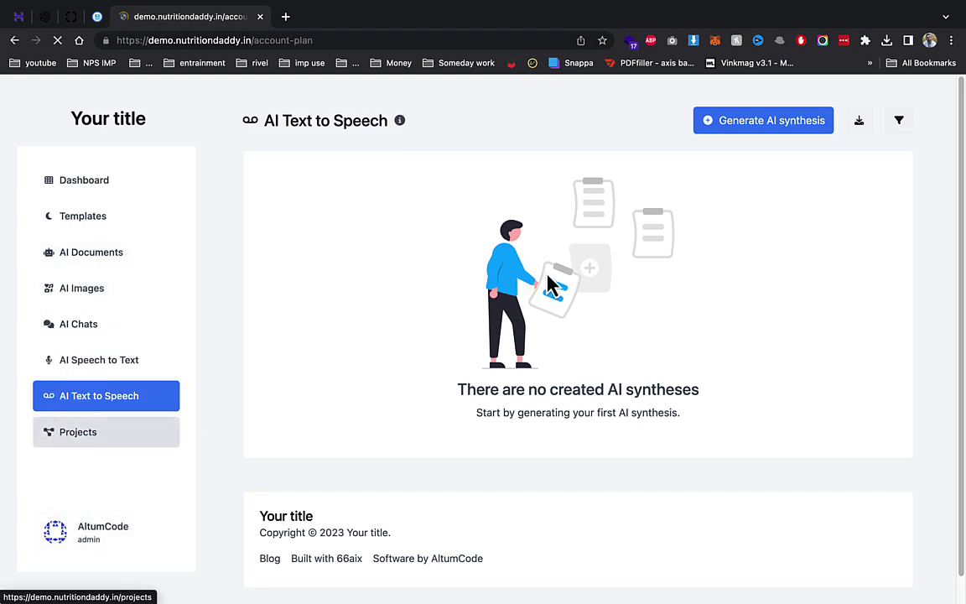
left_click_drag(335, 237, 336, 474)
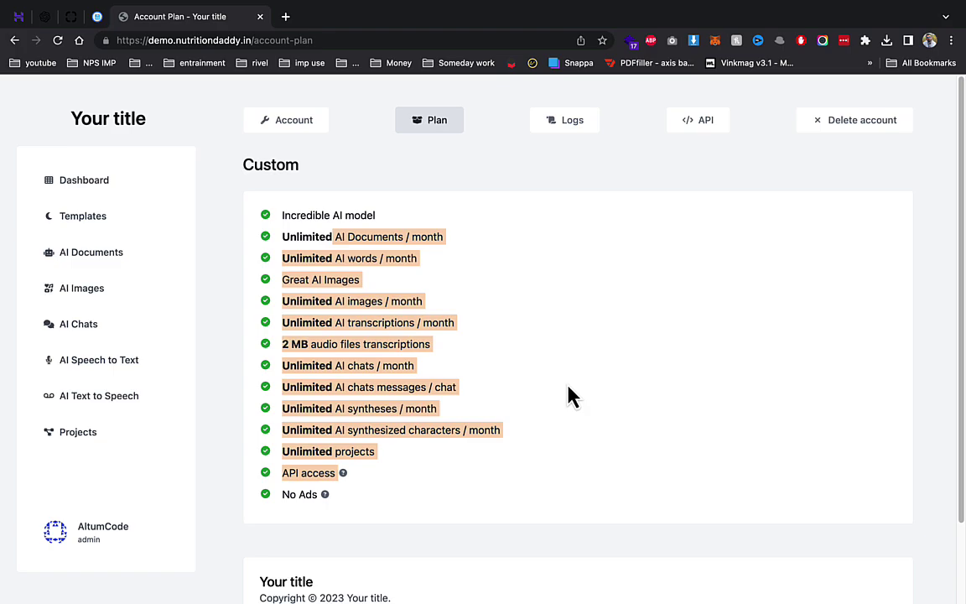
- View the account's API key page and the API documentation, and return to the API page
left_click(82, 553)
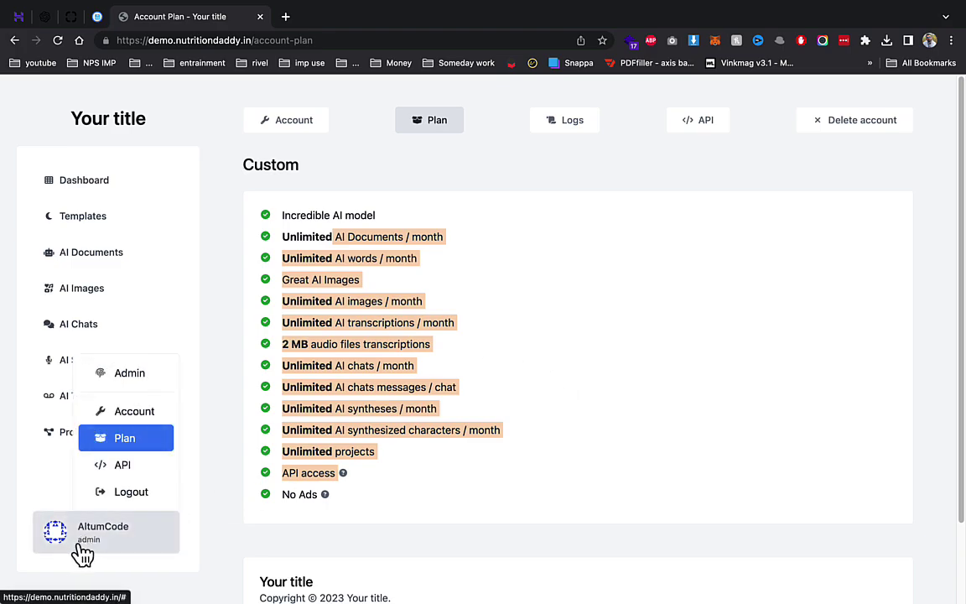
left_click(124, 466)
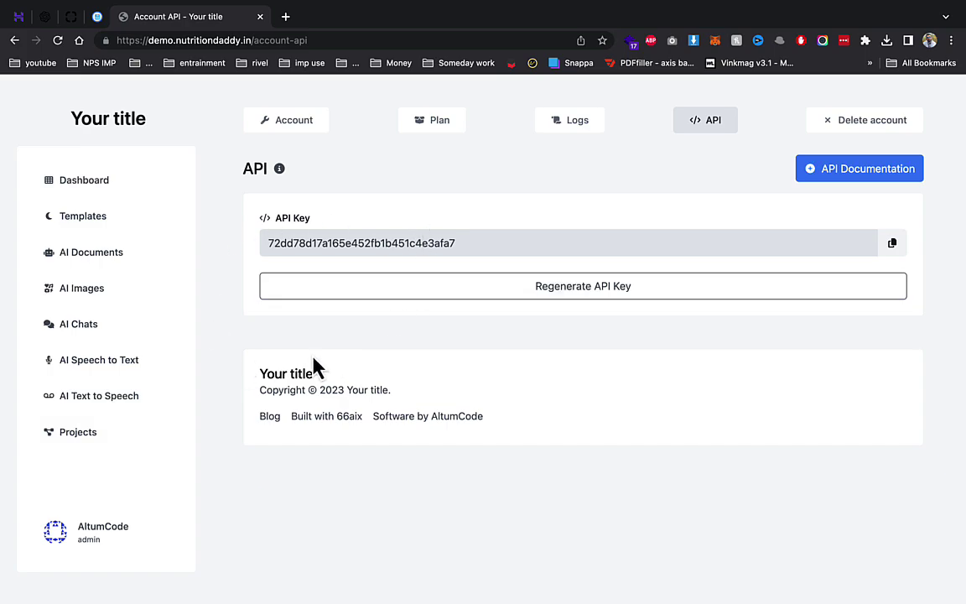
left_click_drag(270, 243, 487, 246)
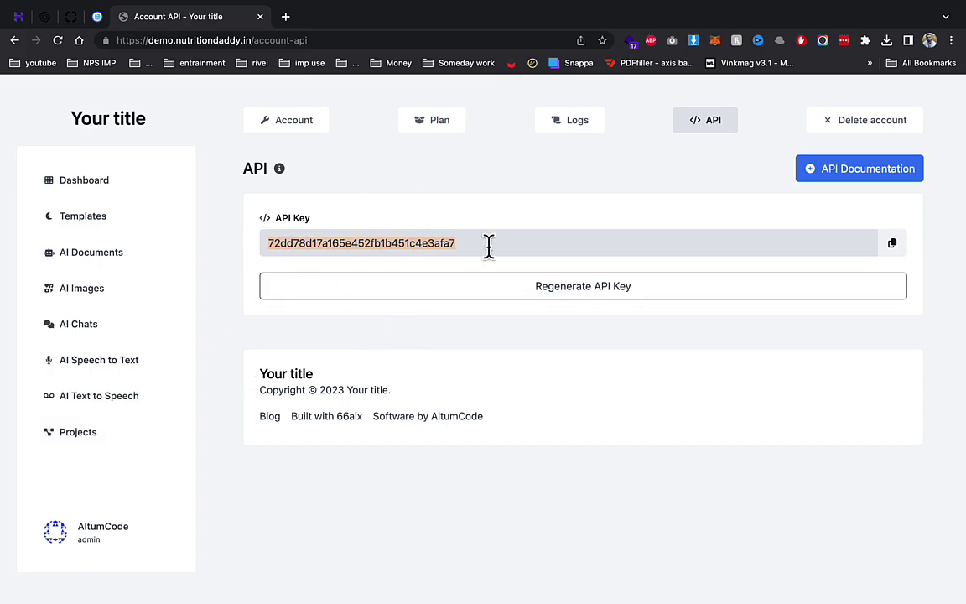
left_click(859, 174)
scroll(239, 266, "down", 5)
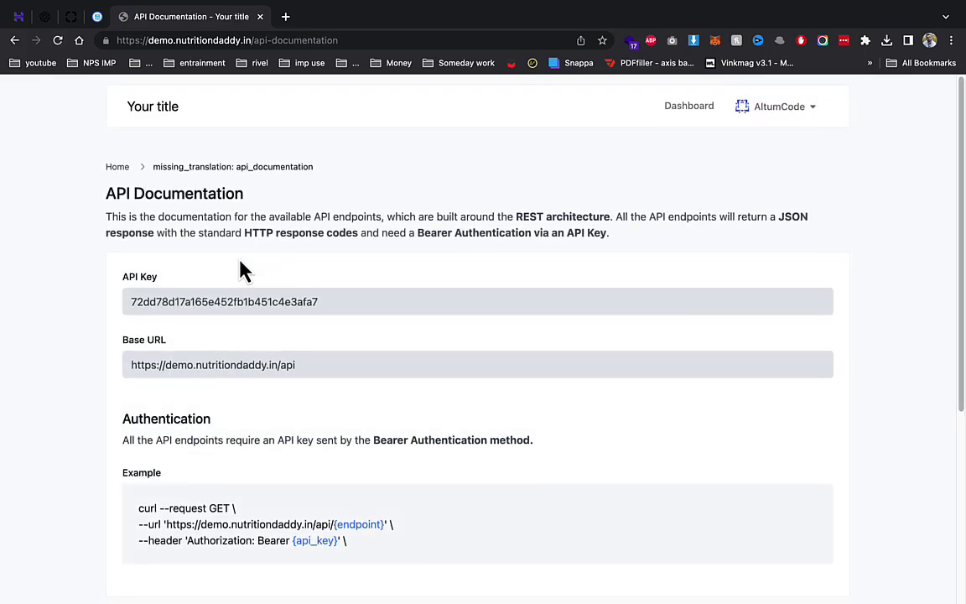
left_click(15, 39)
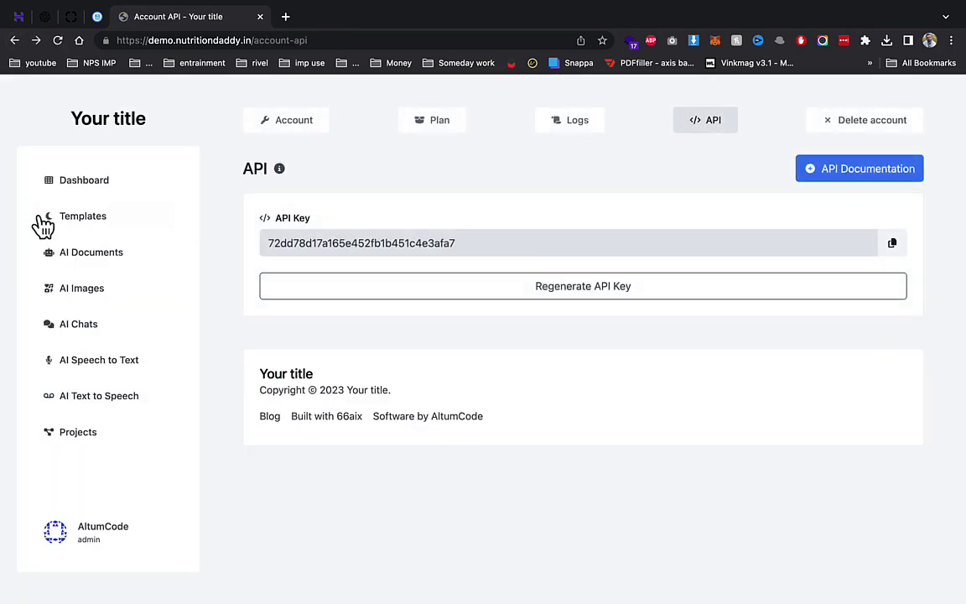
- Open the Admin area, review its dashboard statistics and latest users, and view the Users list
left_click(102, 530)
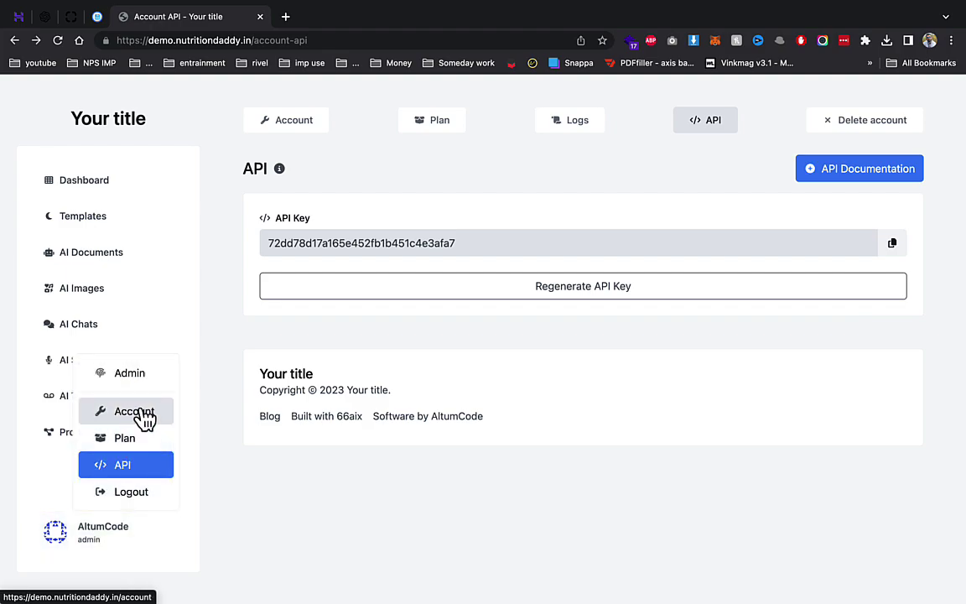
left_click(134, 379)
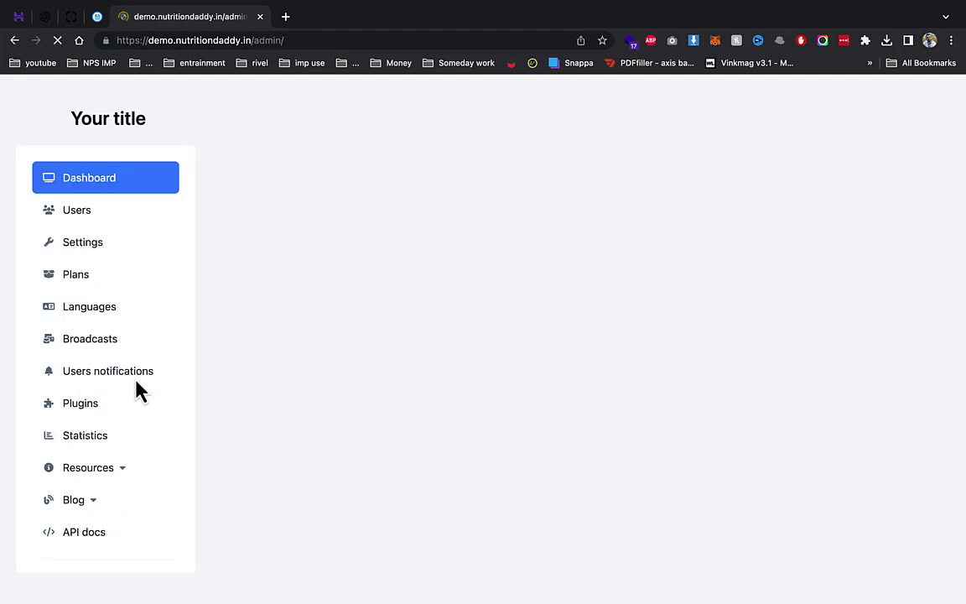
scroll(637, 335, "down", 5)
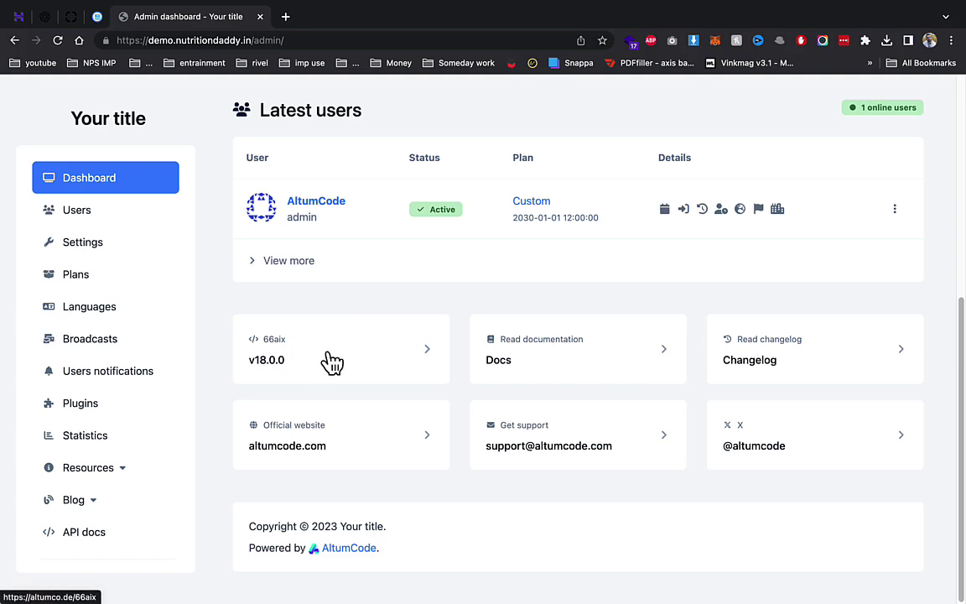
scroll(393, 362, "up", 5)
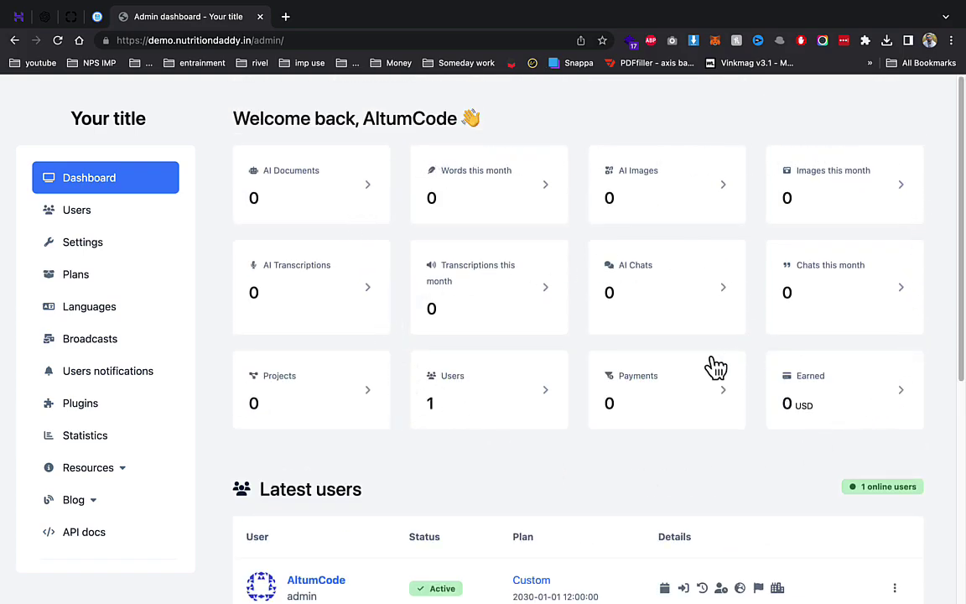
left_click(78, 210)
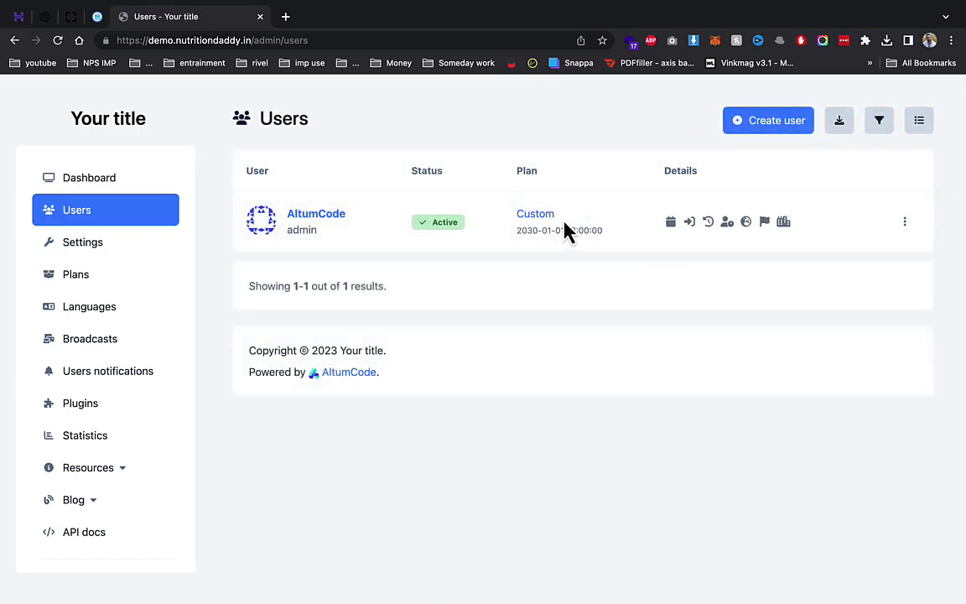
- Set the website title to dfsdf in the main admin settings and save the update
left_click(125, 243)
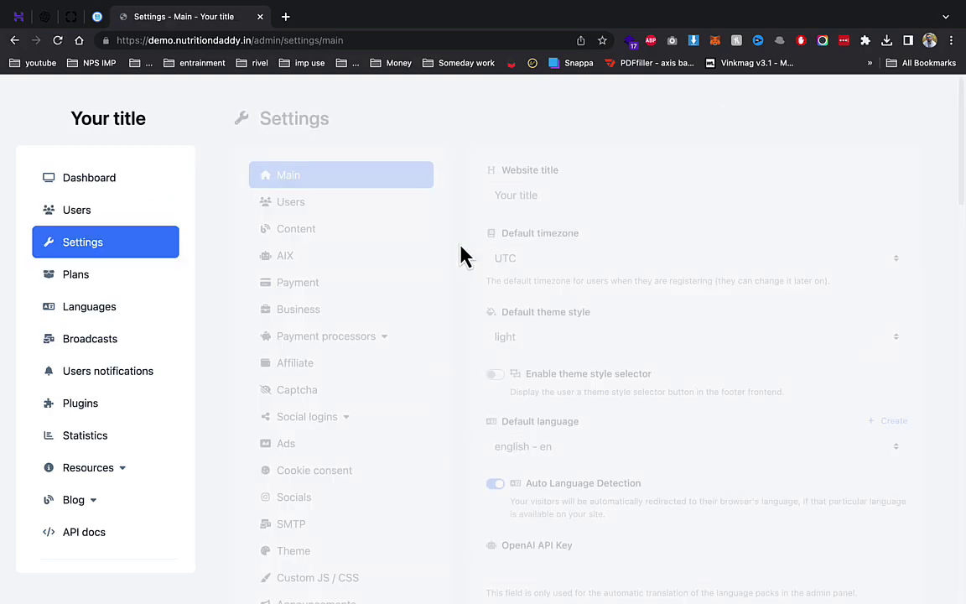
double_click(557, 196)
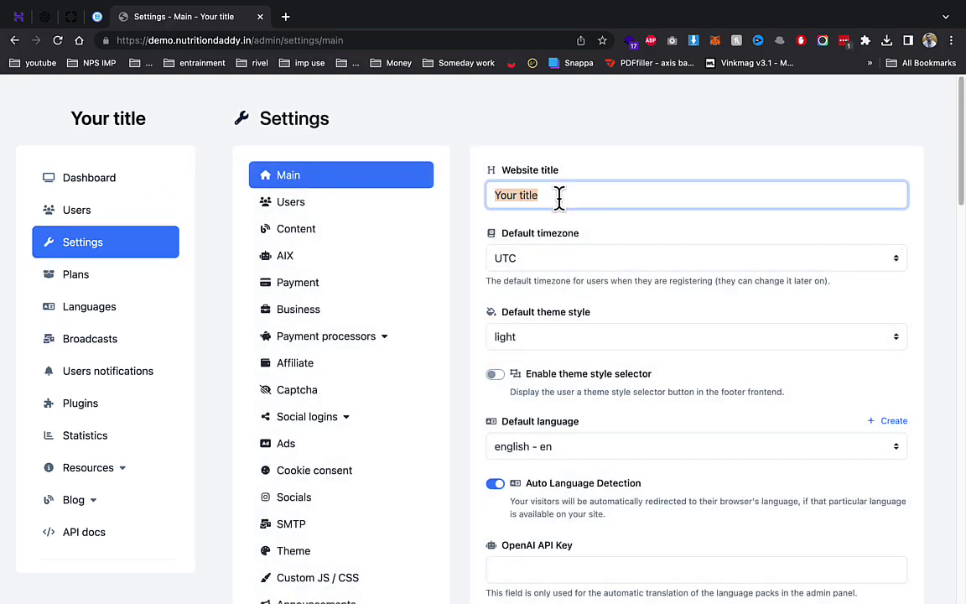
type("dfsdf")
scroll(669, 395, "down", 20)
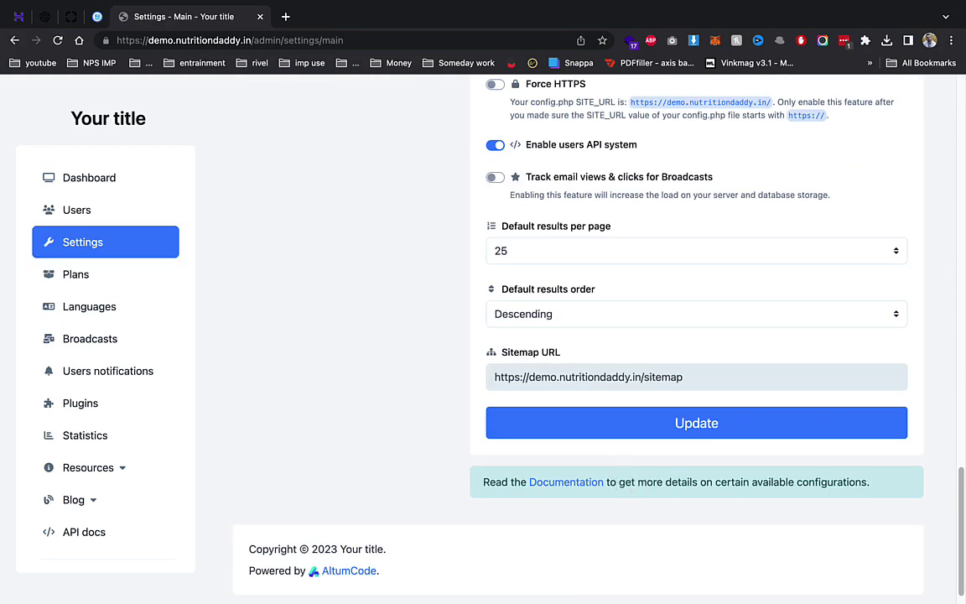
left_click(626, 425)
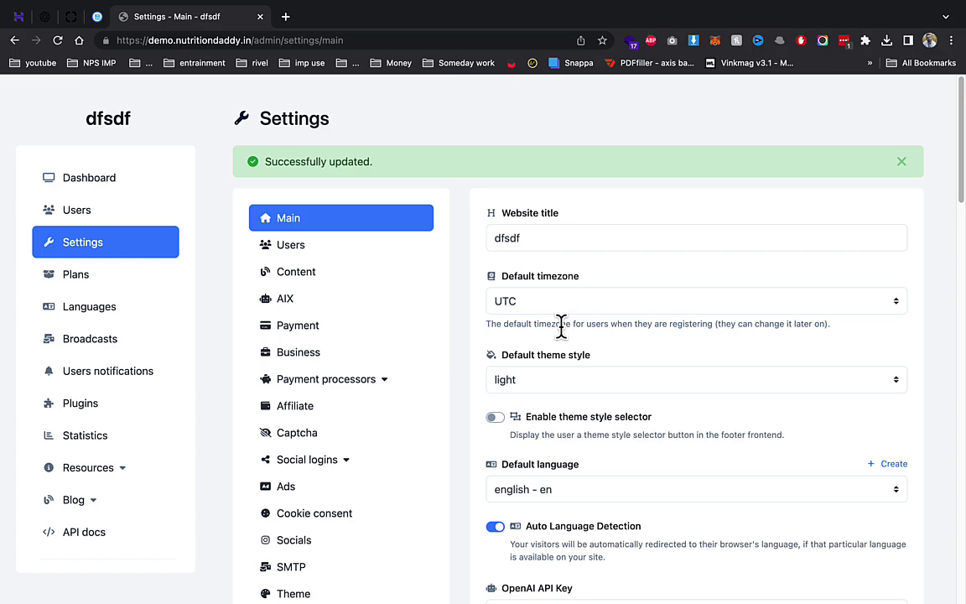
- Review the main settings from the website title down to the OpenAI API Key field
scroll(561, 327, "down", 3)
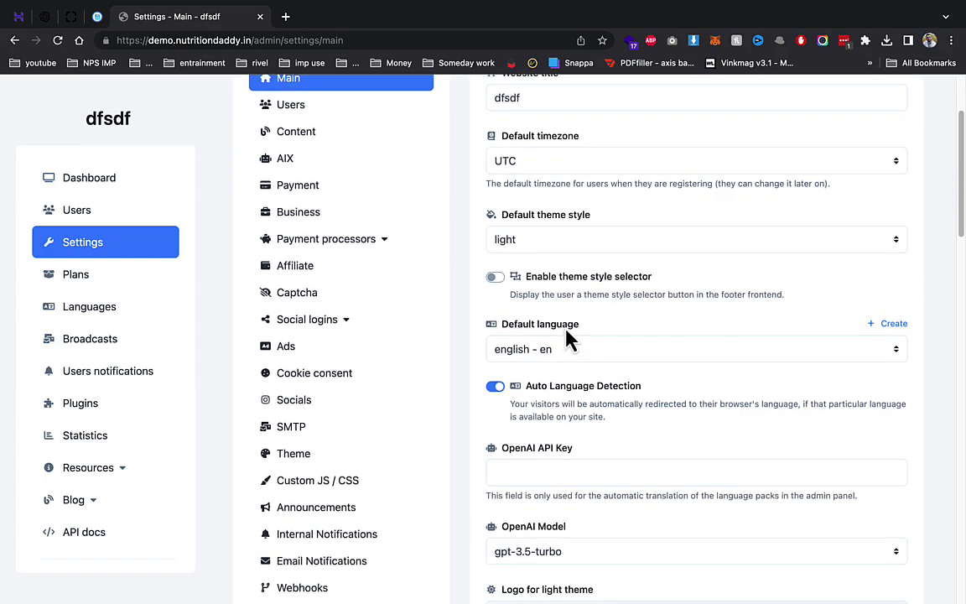
scroll(503, 243, "up", 1)
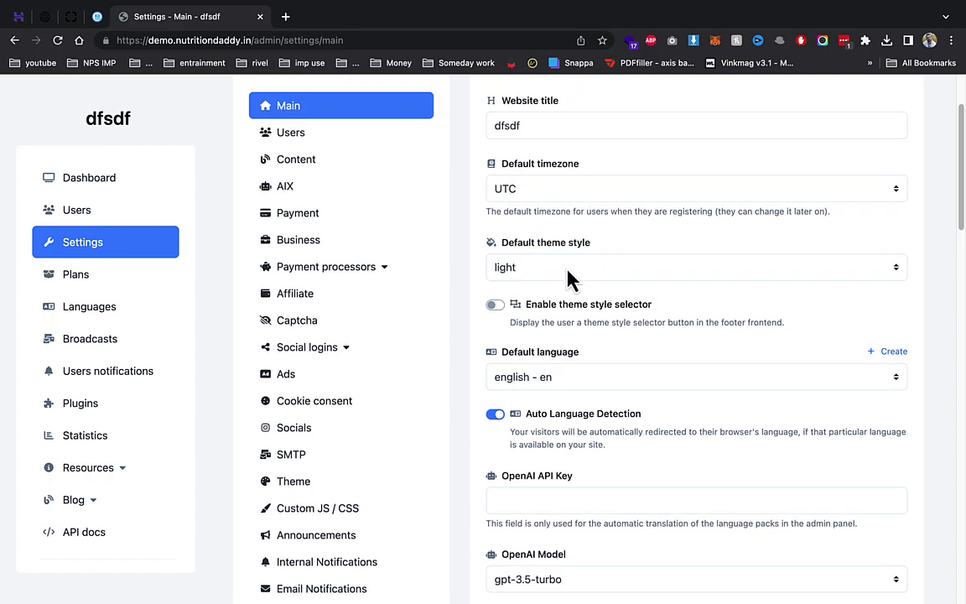
scroll(545, 402, "down", 2)
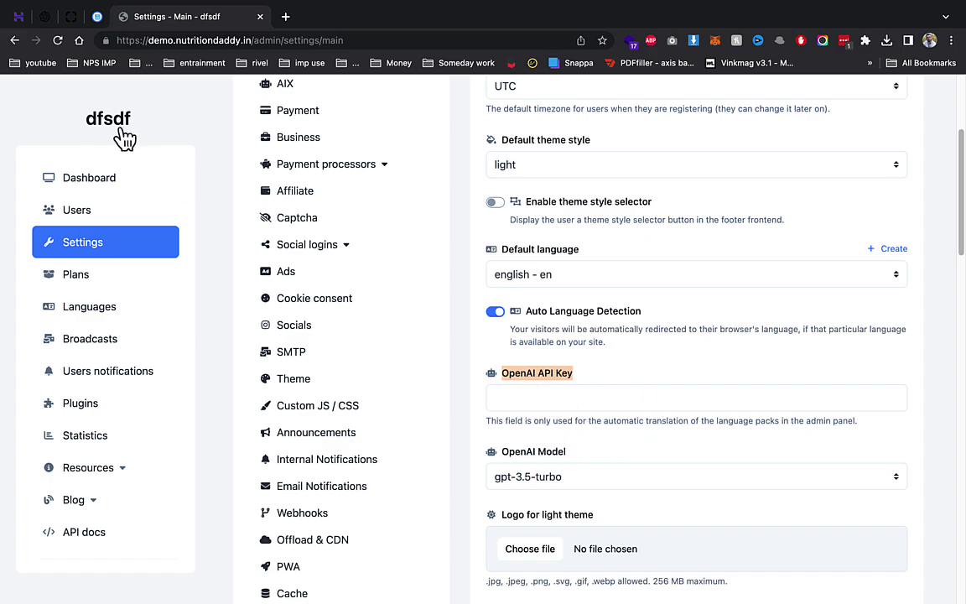
- Switch to the OpenAI platform's API keys page and create a new secret key named ss
left_click(45, 17)
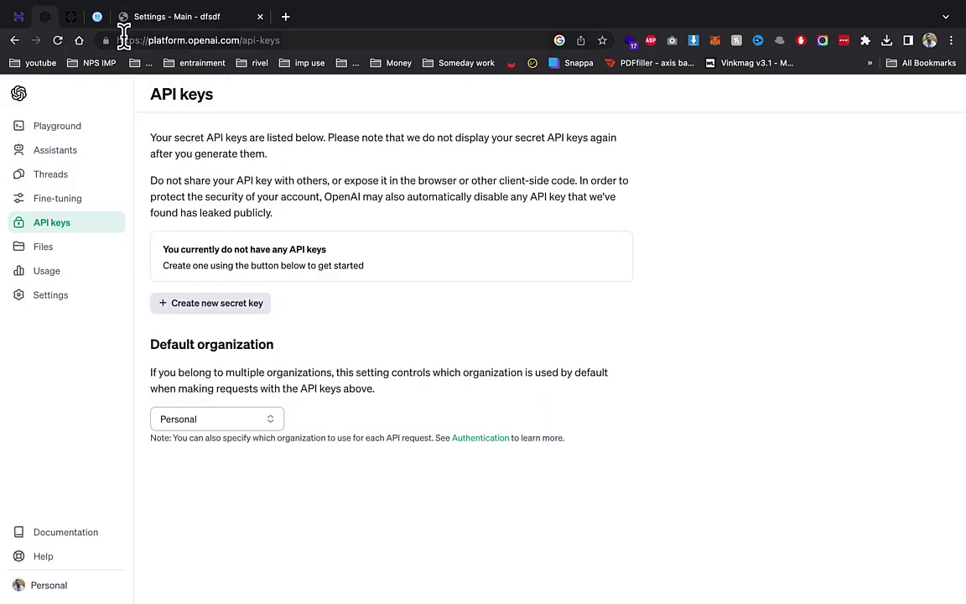
left_click_drag(125, 40, 302, 43)
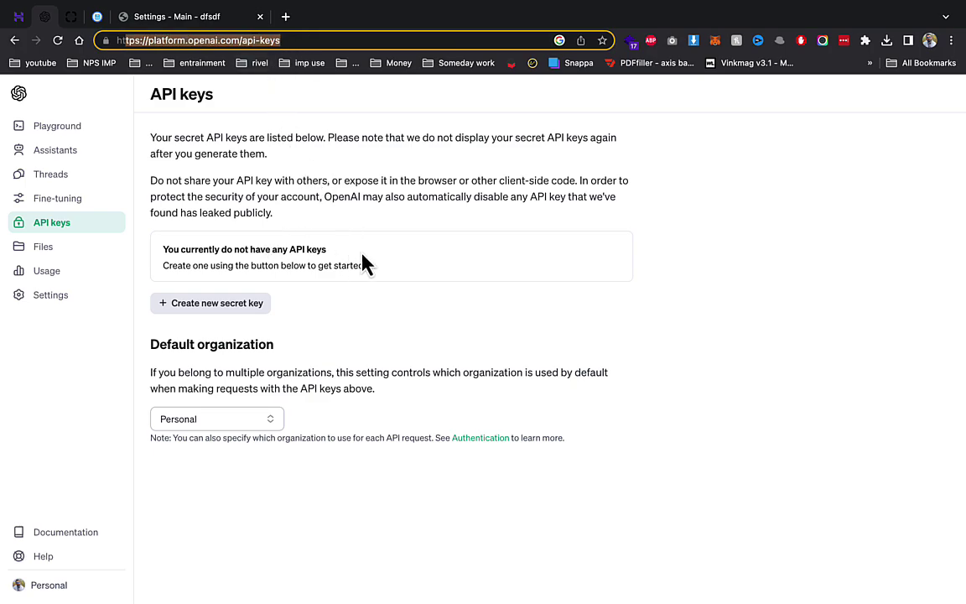
left_click(224, 308)
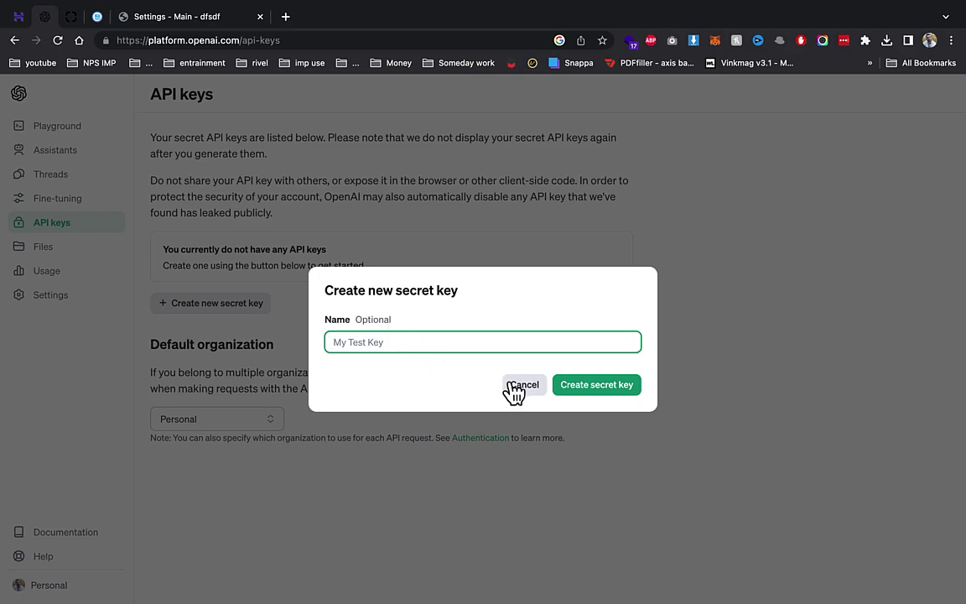
type("ss")
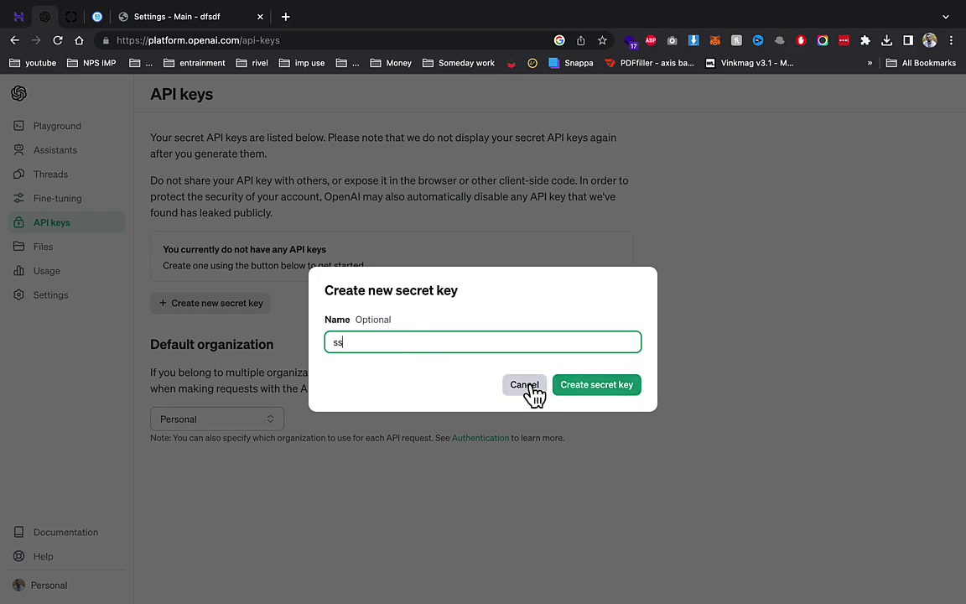
left_click(574, 399)
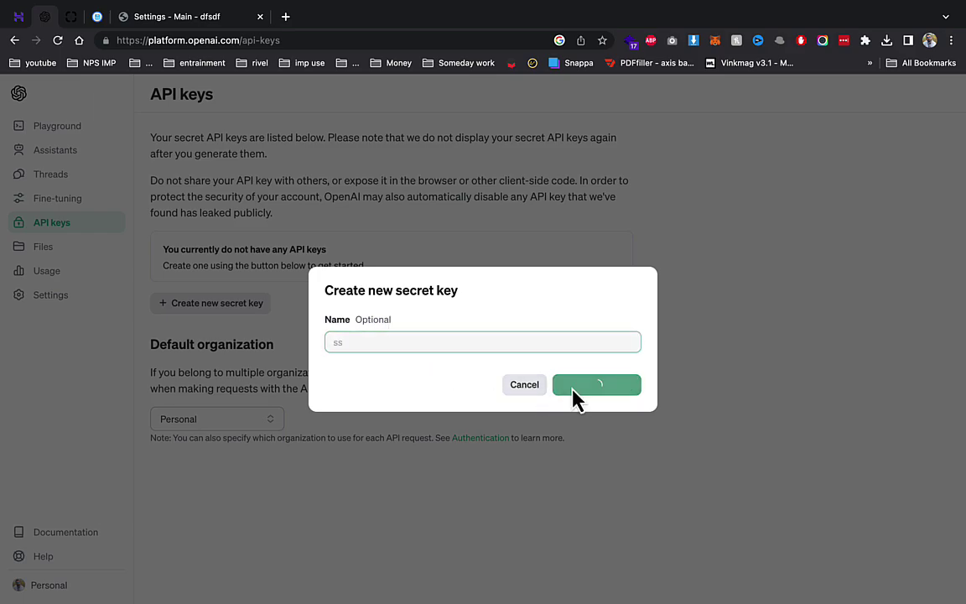
- Dismiss the unfinished key creation, create a new OpenAI secret key named ai test, and copy the generated key
left_click(524, 384)
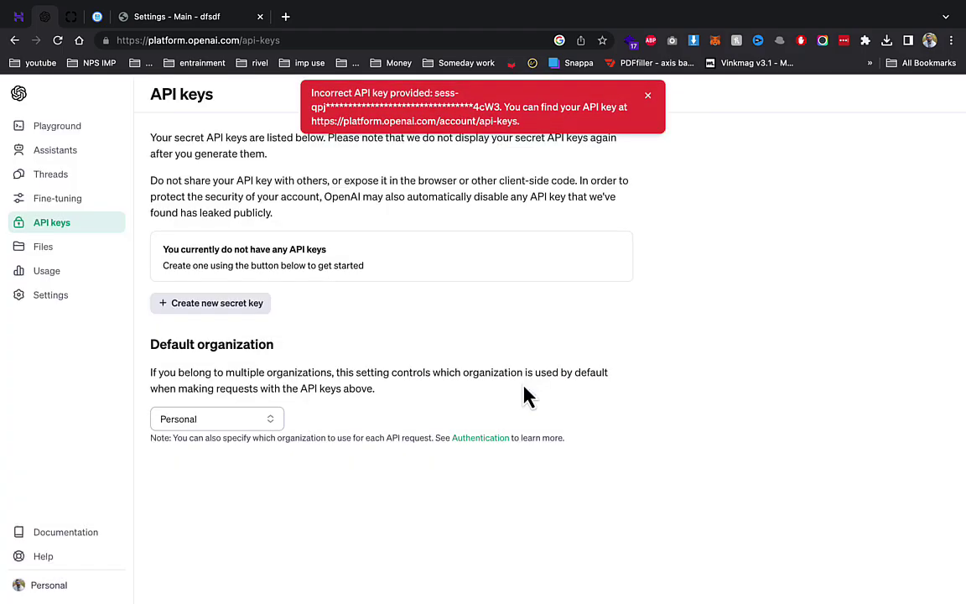
left_click(649, 98)
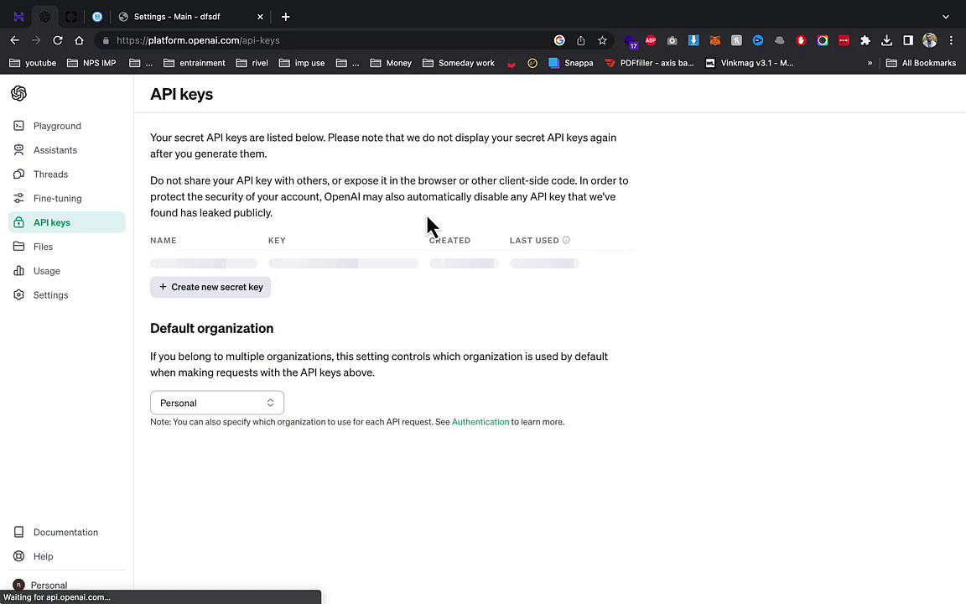
left_click(236, 342)
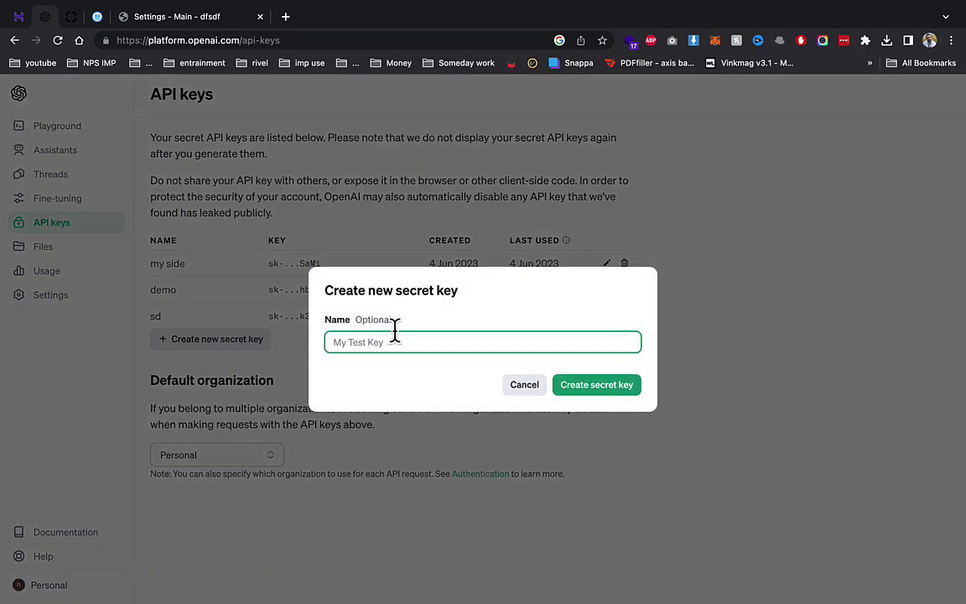
type("ai test")
left_click(617, 388)
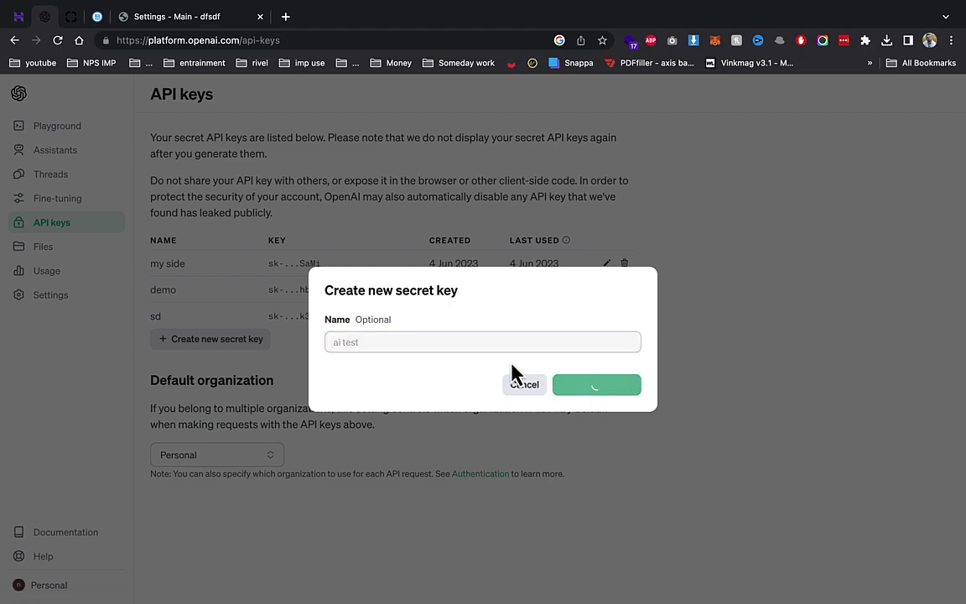
left_click(638, 363)
left_click(627, 402)
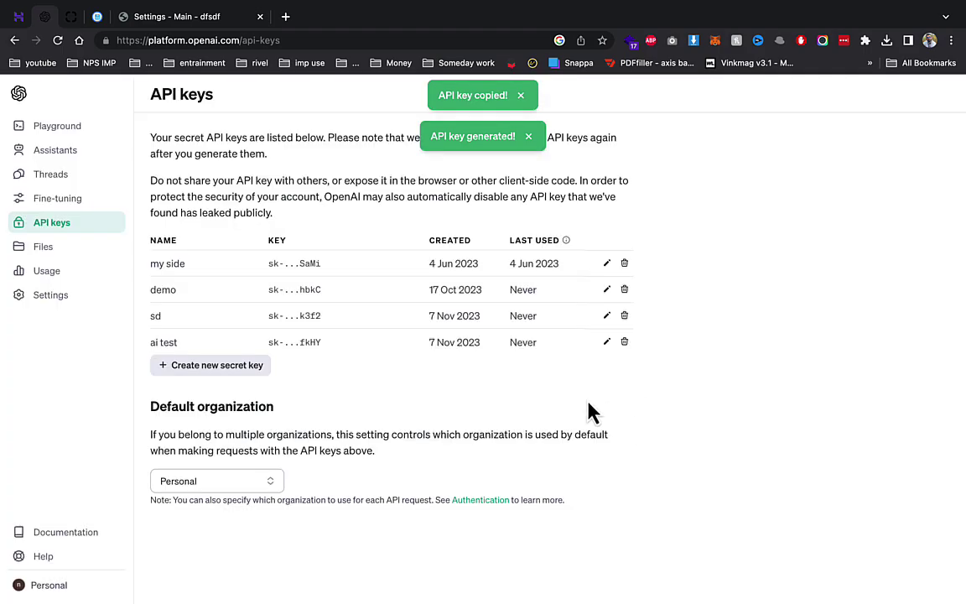
left_click(50, 302)
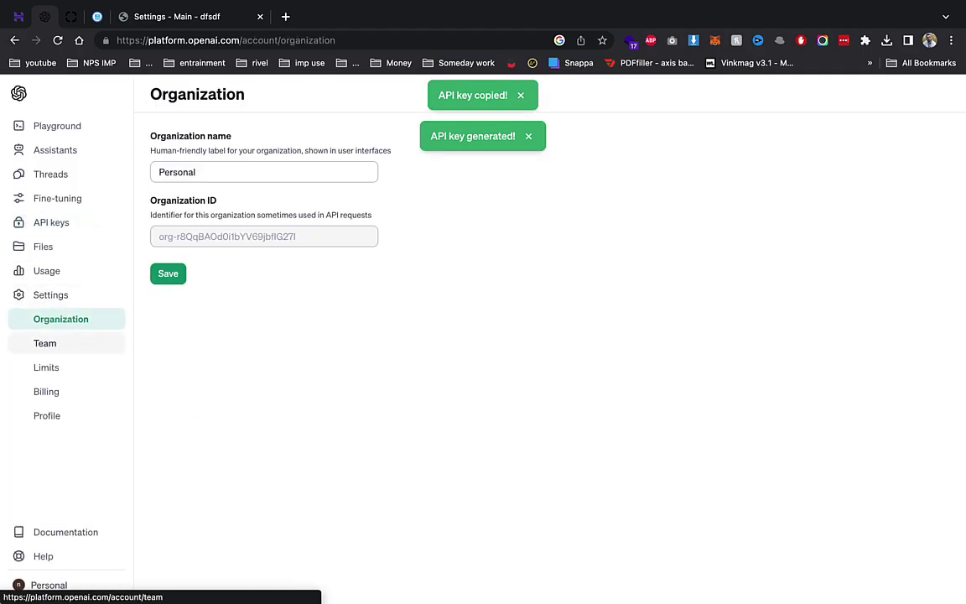
left_click(57, 223)
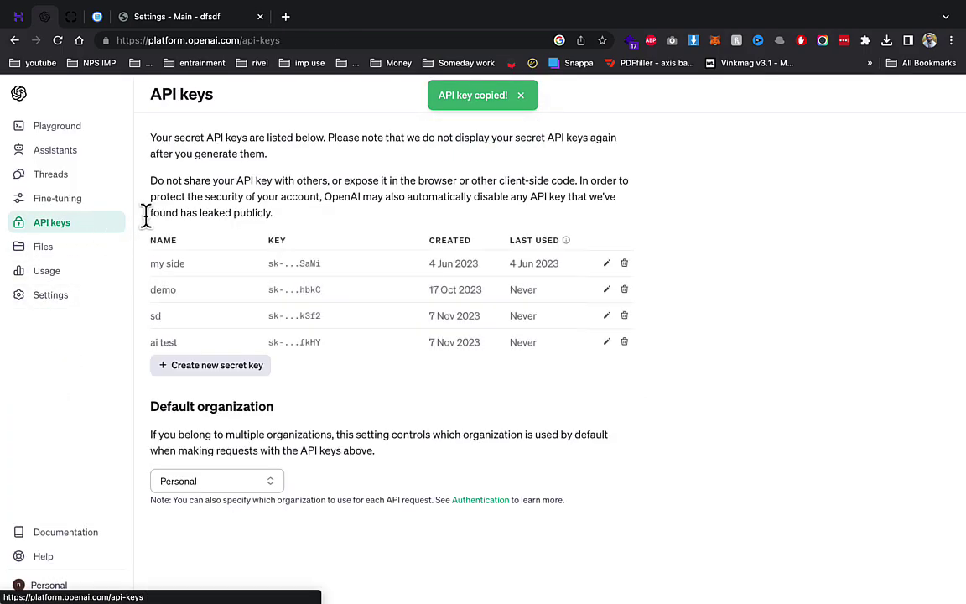
- Switch back to the site's main settings, paste the API key into the OpenAI API Key field, and set the OpenAI Model to gpt-4
left_click(141, 18)
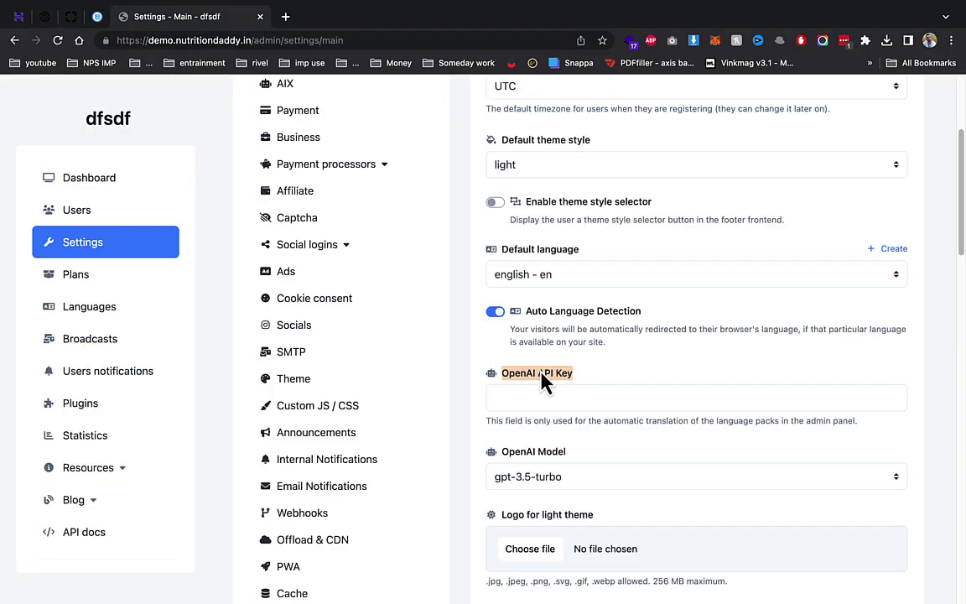
left_click(569, 399)
key("super+v")
left_click(587, 380)
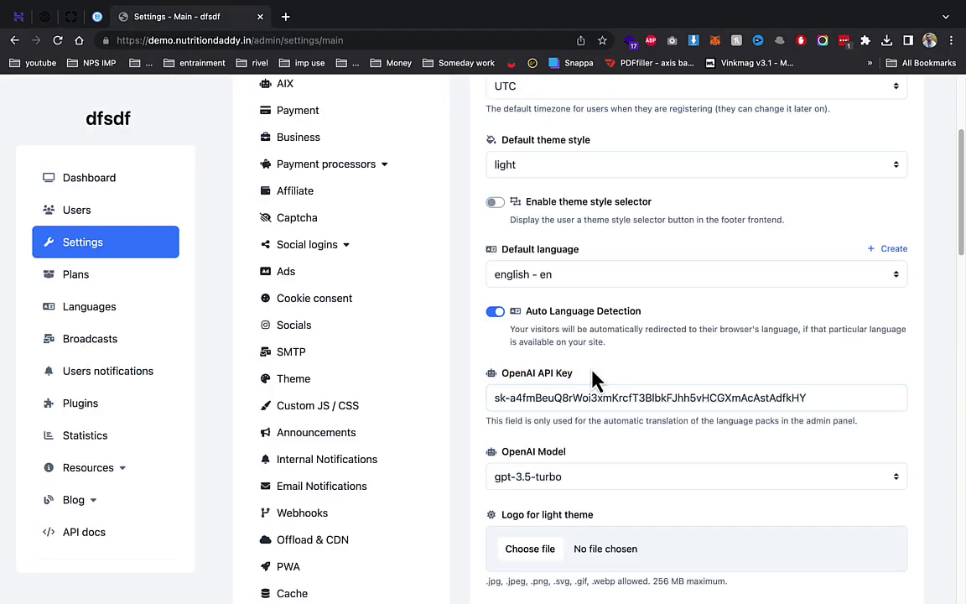
scroll(591, 491, "down", 1)
left_click(556, 452)
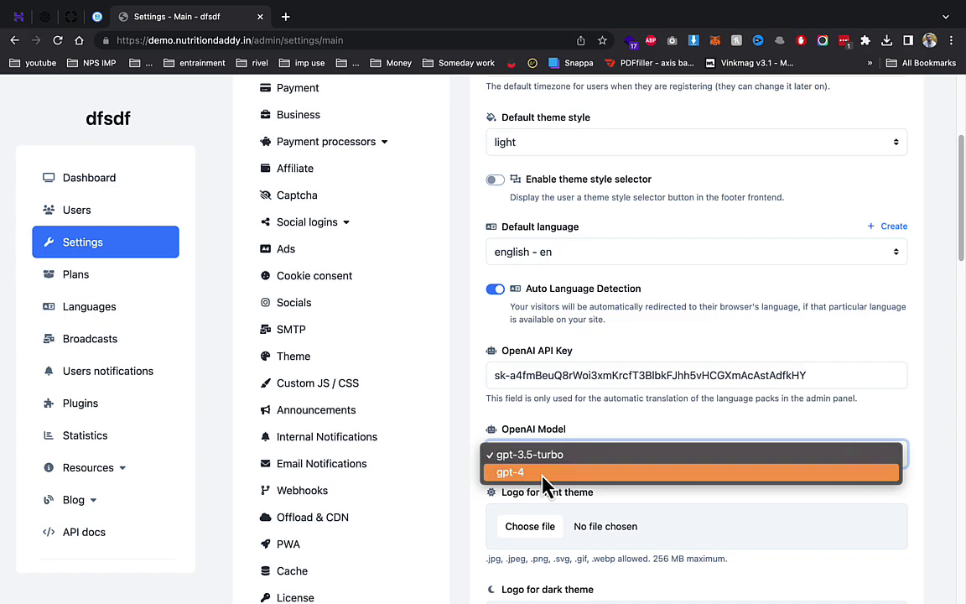
left_click(546, 472)
- Review the remaining main settings from the logo uploads down to the Sitemap URL and save the update
scroll(539, 470, "down", 3)
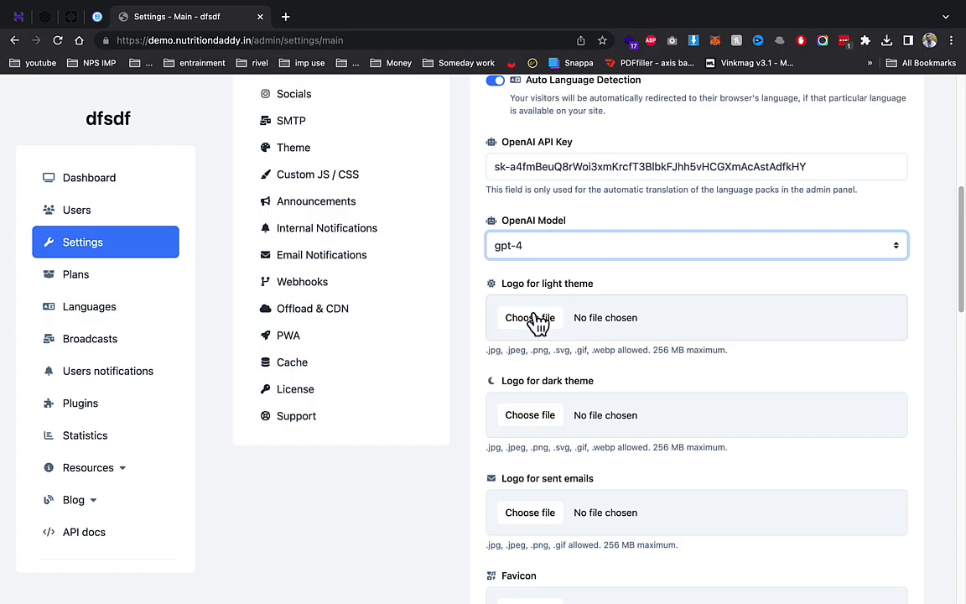
scroll(537, 323, "down", 3)
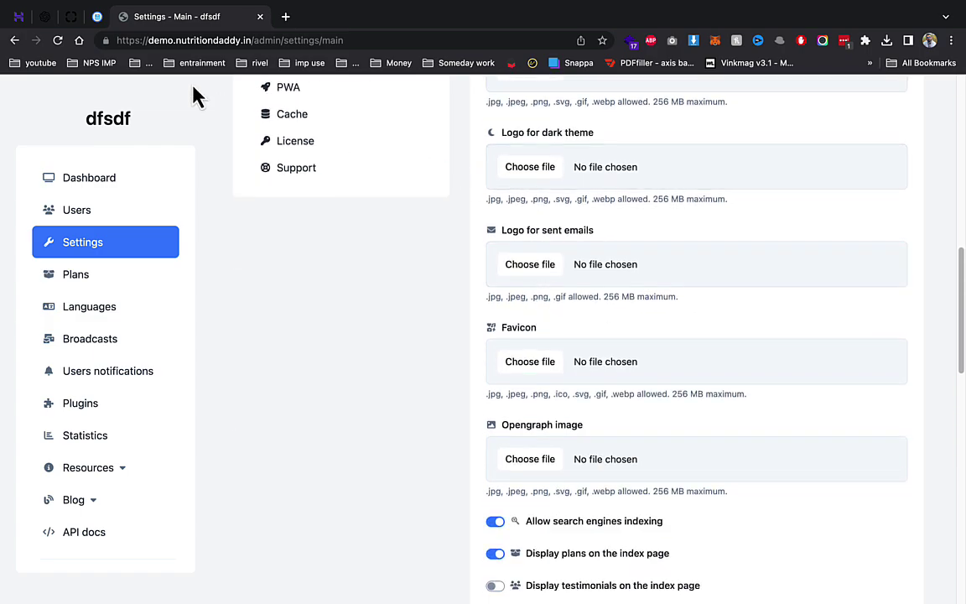
scroll(590, 450, "down", 1)
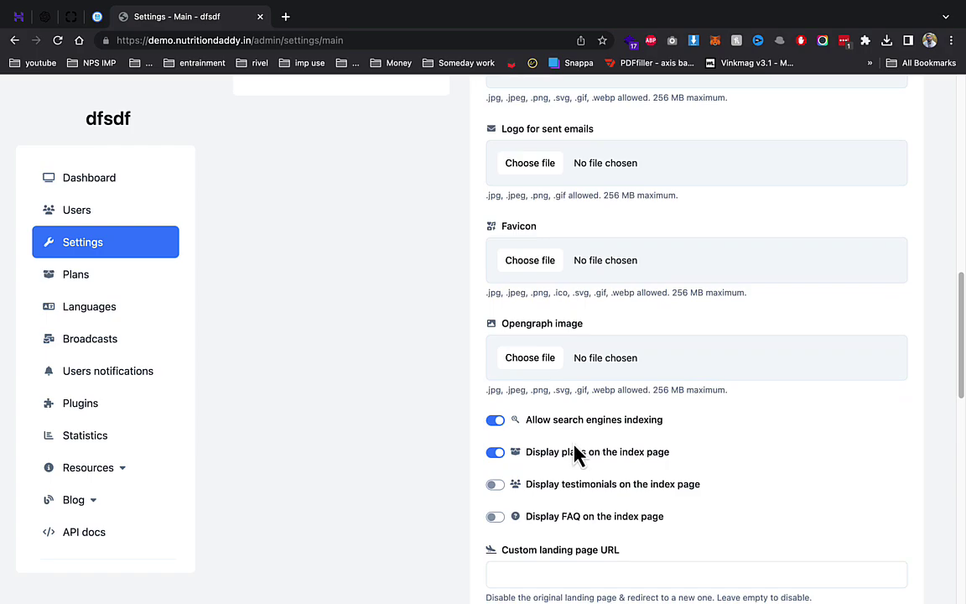
left_click_drag(557, 426, 700, 426)
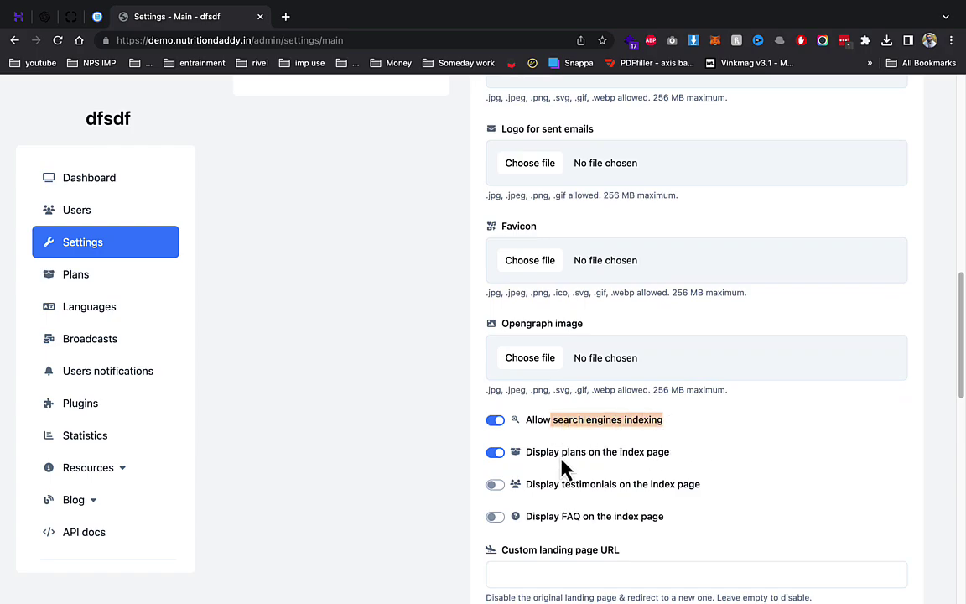
scroll(541, 490, "down", 2)
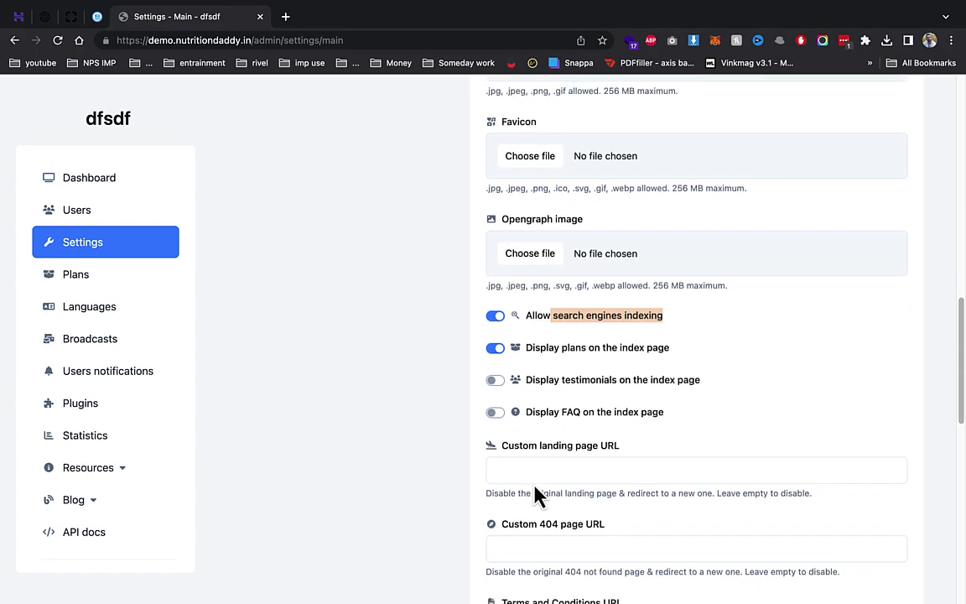
scroll(565, 410, "down", 3)
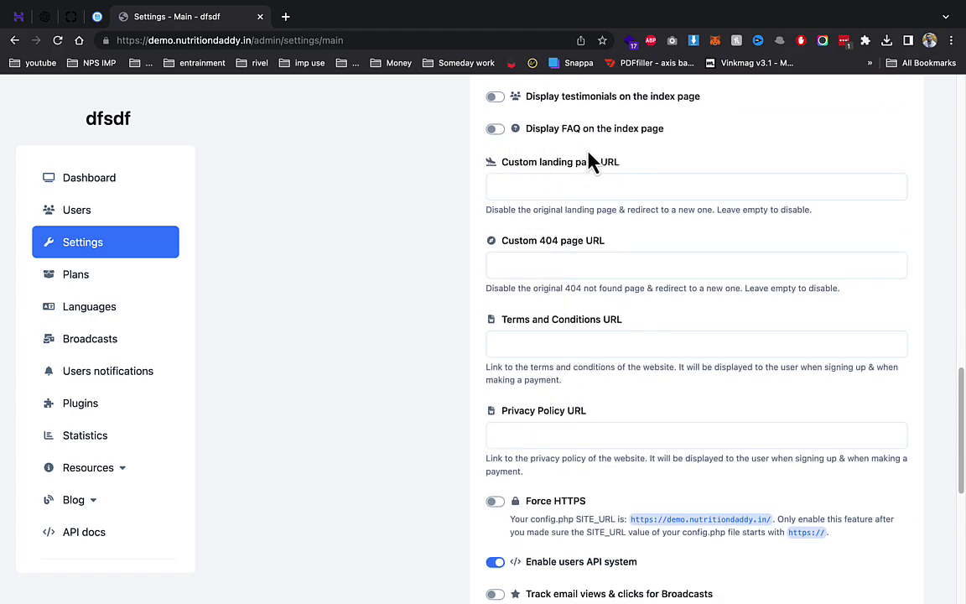
scroll(596, 410, "down", 2)
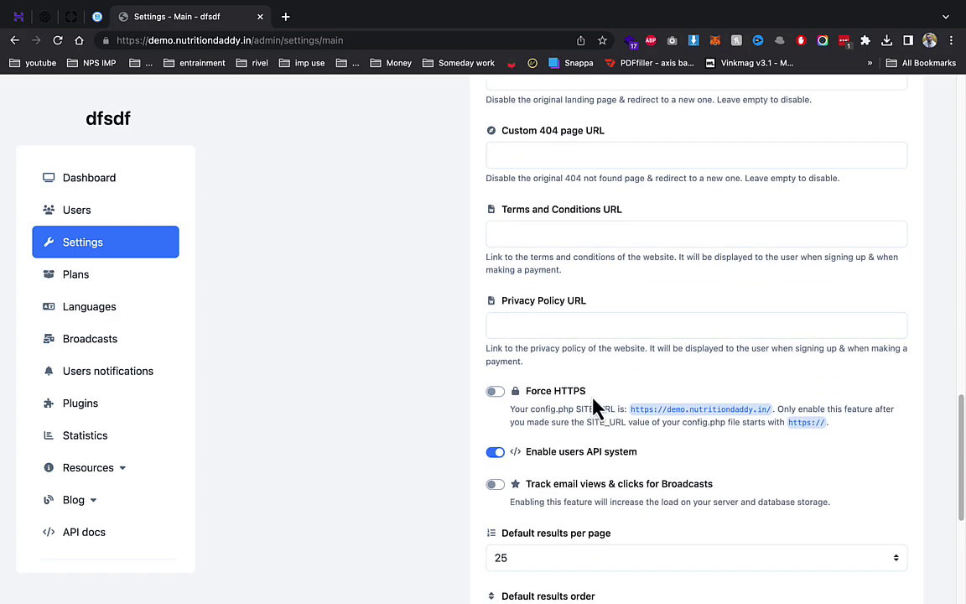
scroll(565, 329, "down", 3)
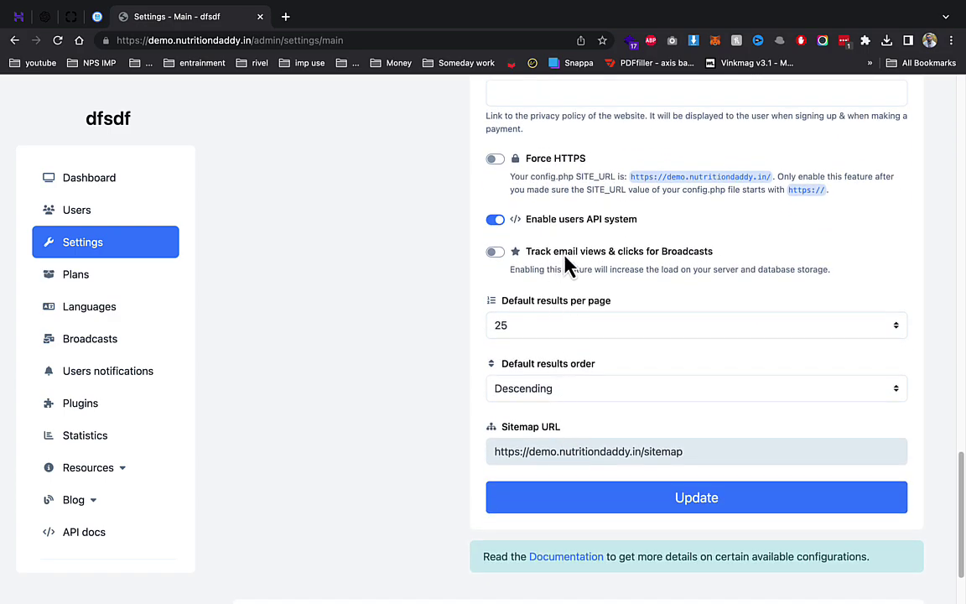
left_click(663, 498)
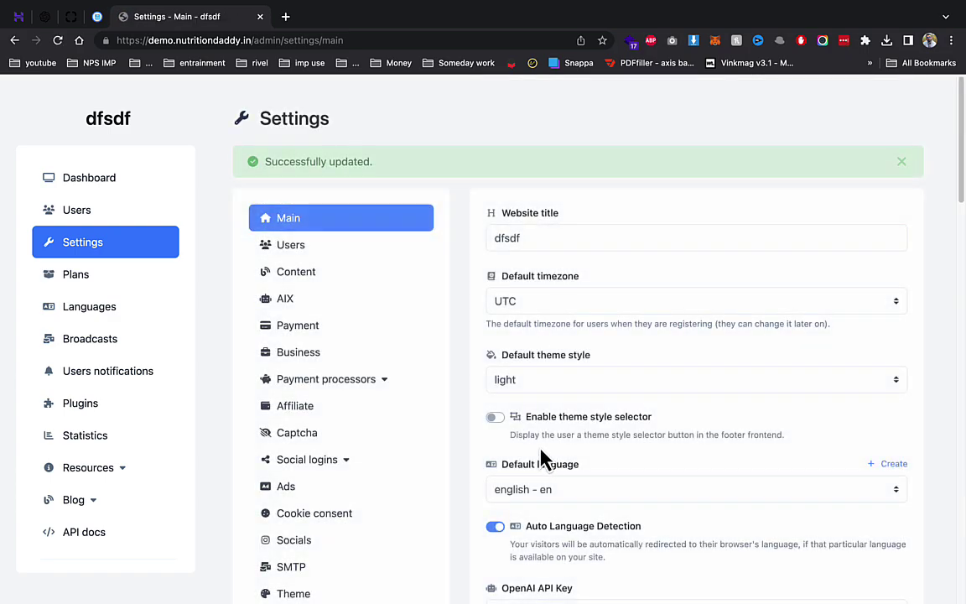
- Examine the Users and Content settings, including registration options, automatic deletion periods, blacklisted domains and countries, and anti-spam measures
left_click(356, 249)
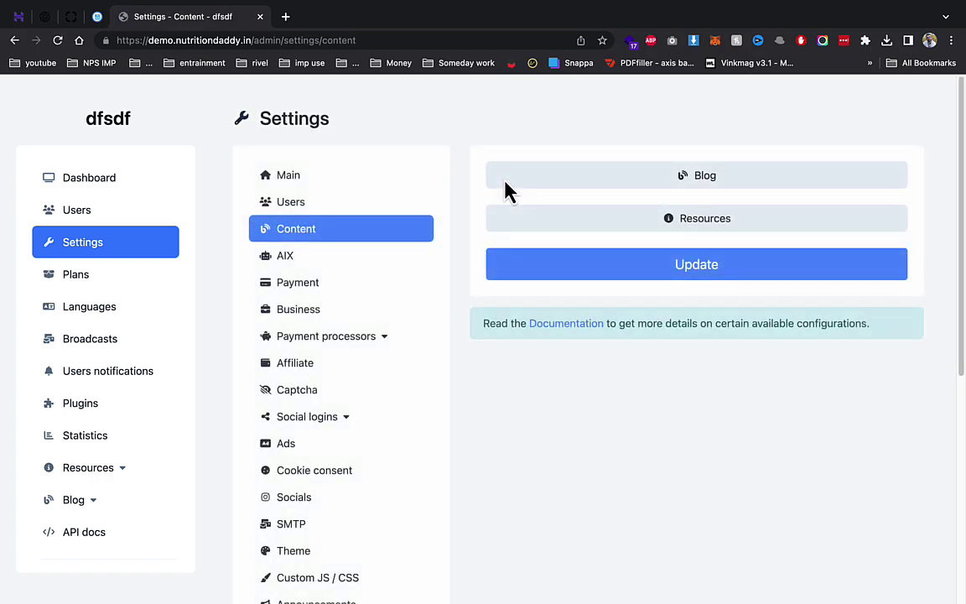
left_click(360, 205)
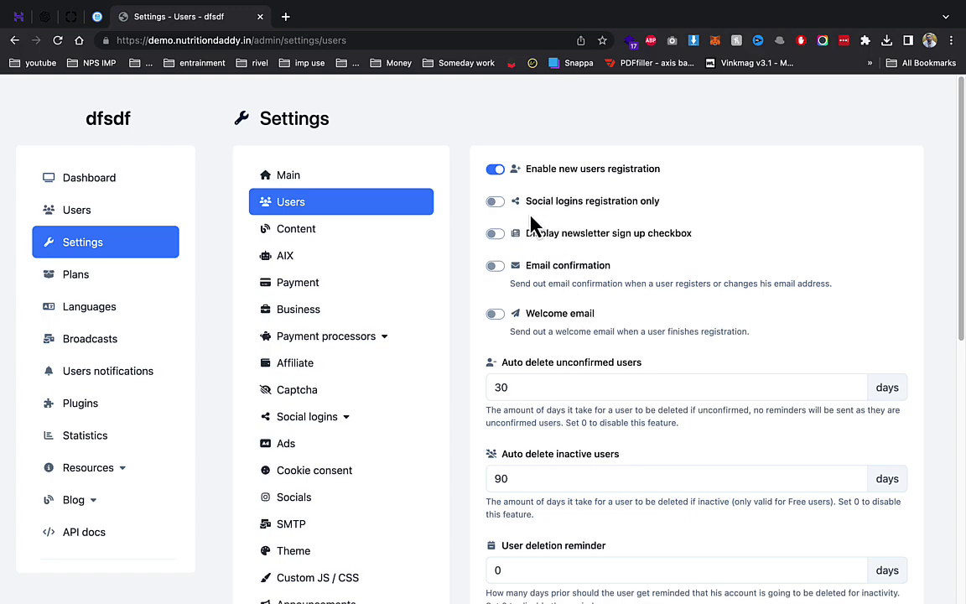
left_click_drag(533, 209, 686, 208)
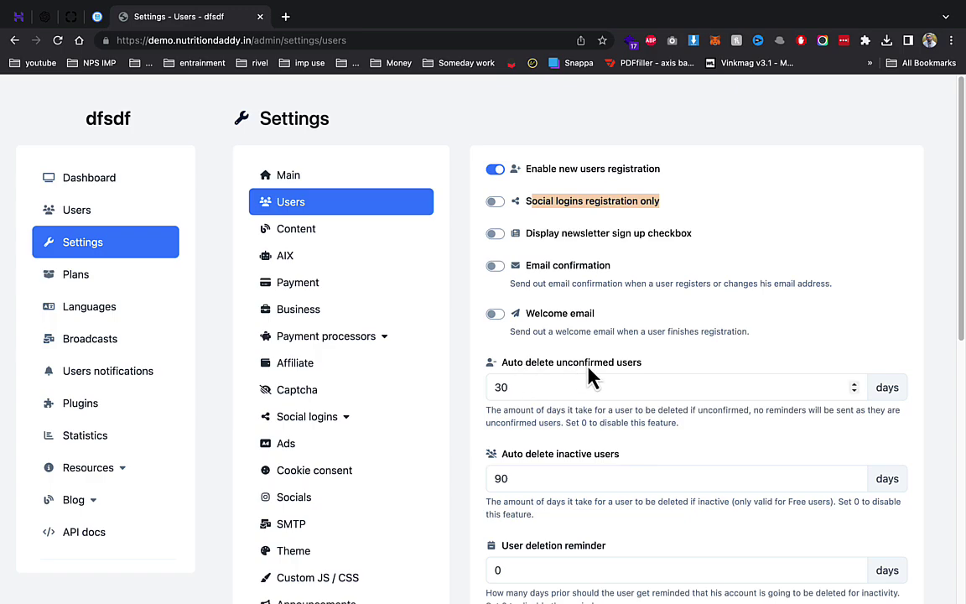
scroll(587, 375, "down", 2)
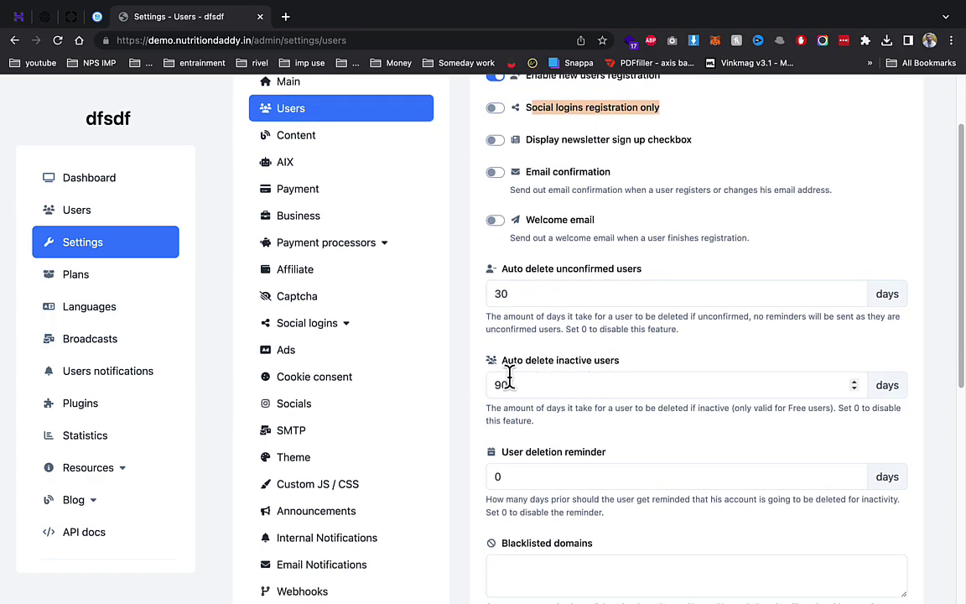
scroll(544, 367, "down", 2)
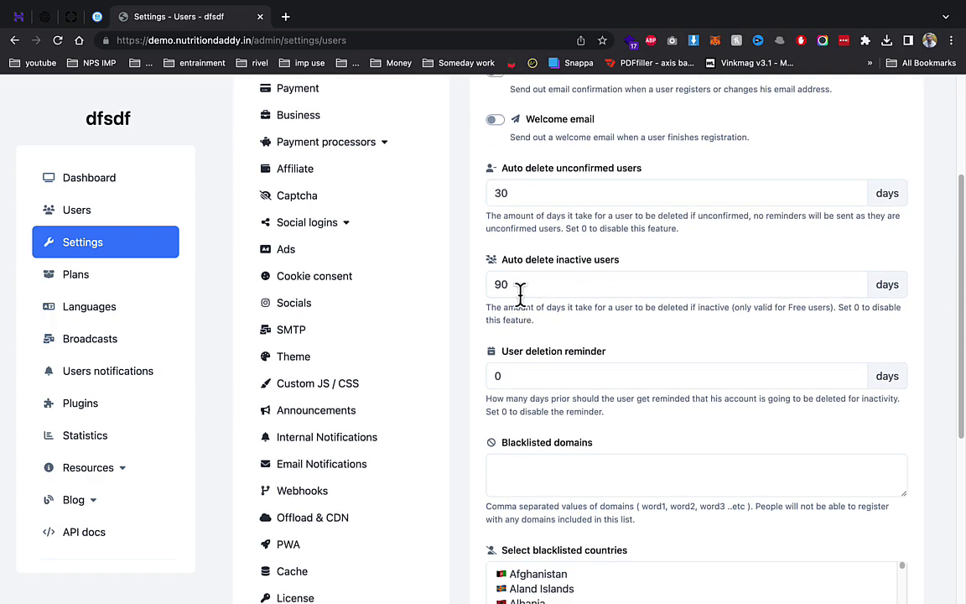
left_click(513, 282)
scroll(577, 416, "down", 5)
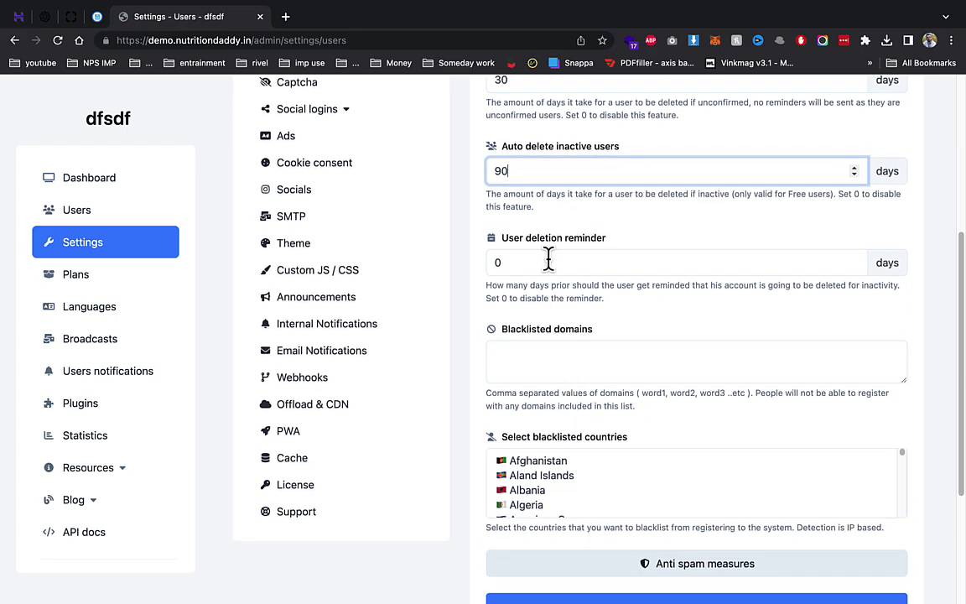
scroll(569, 369, "up", 3)
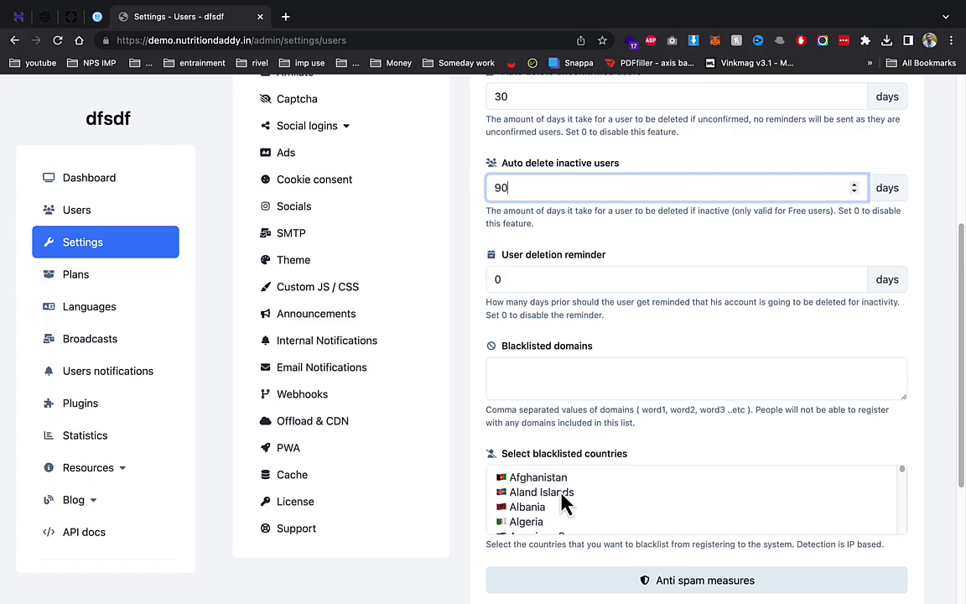
scroll(545, 353, "up", 4)
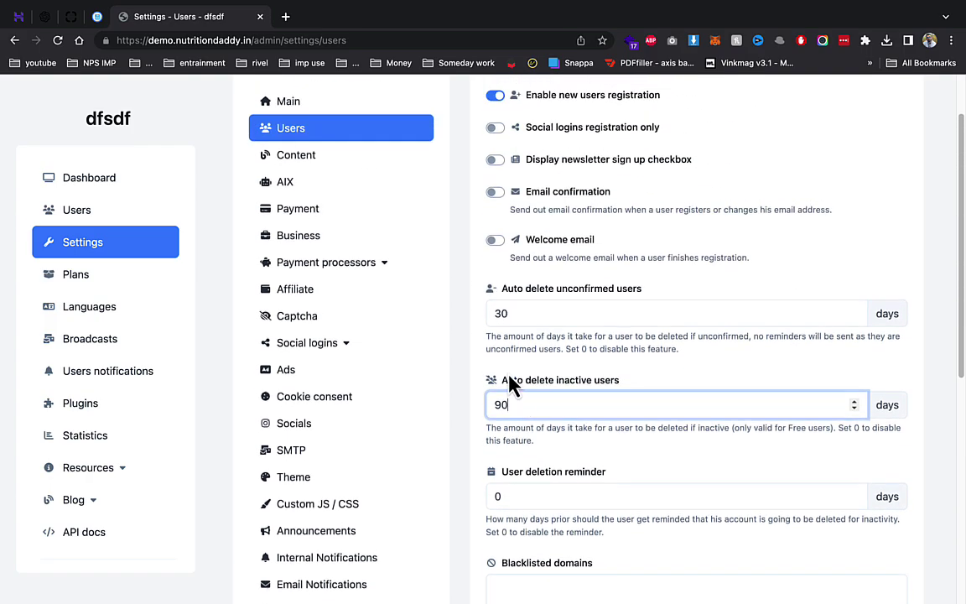
scroll(587, 470, "down", 5)
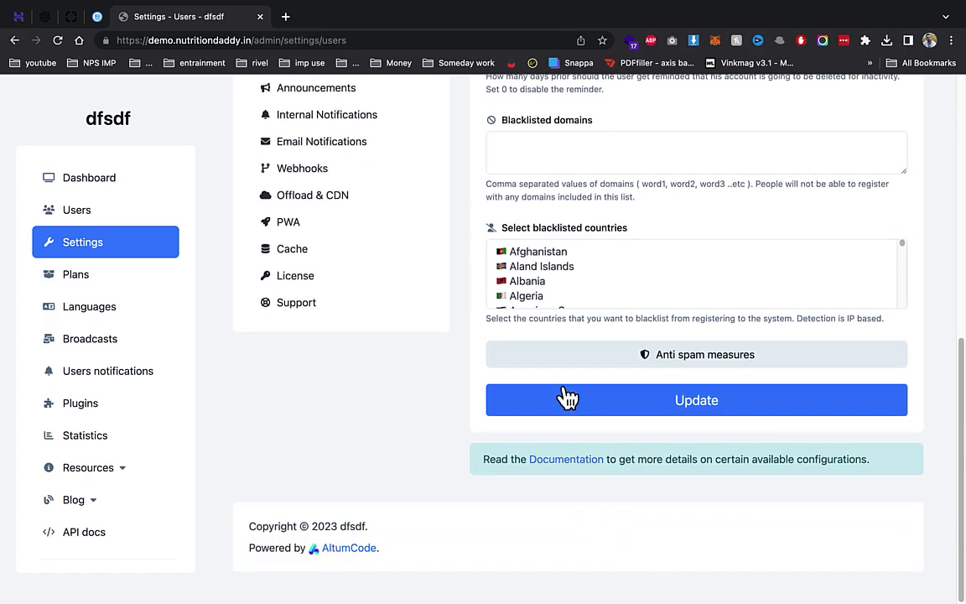
scroll(537, 386, "up", 6)
- Open the AIX settings and read the note on inserting multiple keys under the OpenAI API Key field
left_click(315, 232)
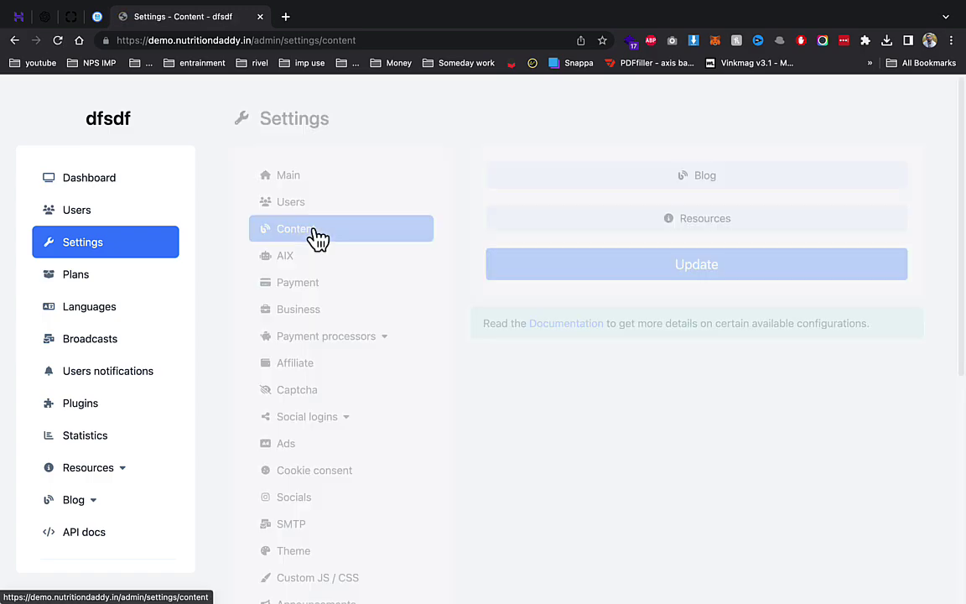
left_click(335, 262)
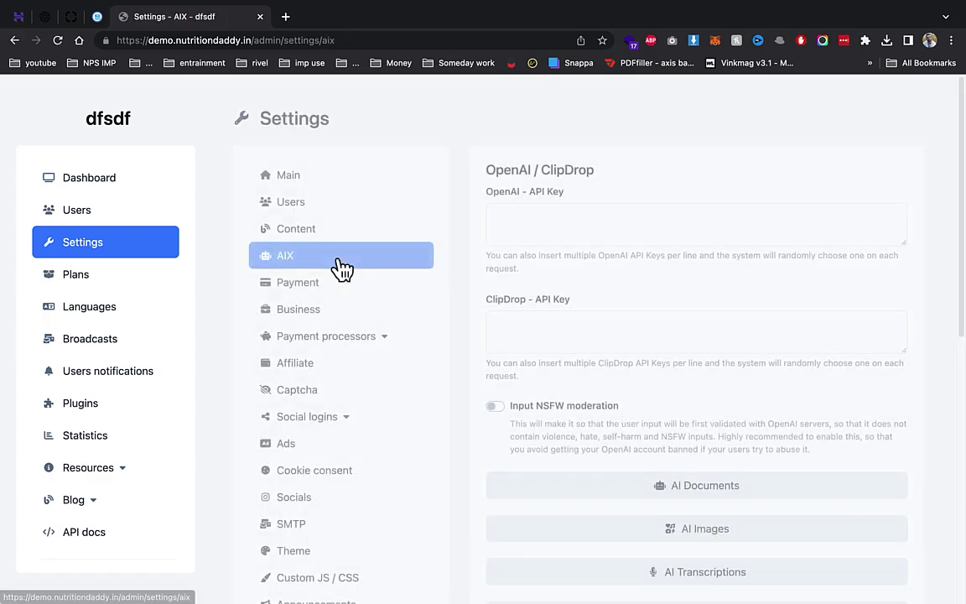
left_click(509, 217)
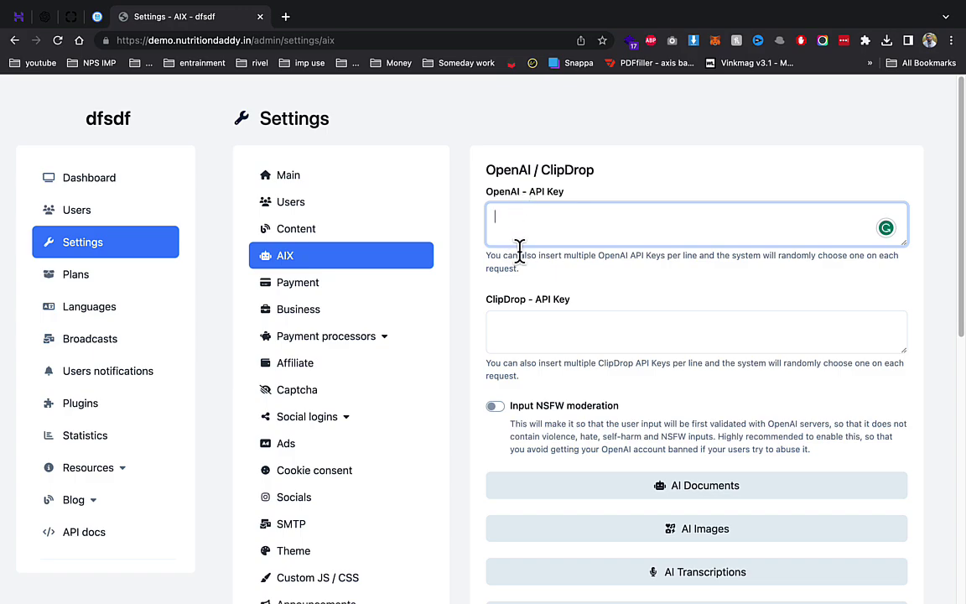
left_click_drag(502, 256, 844, 259)
- Search Google for ClipDrop from its API key label and open the clipdrop.co website
double_click(503, 309)
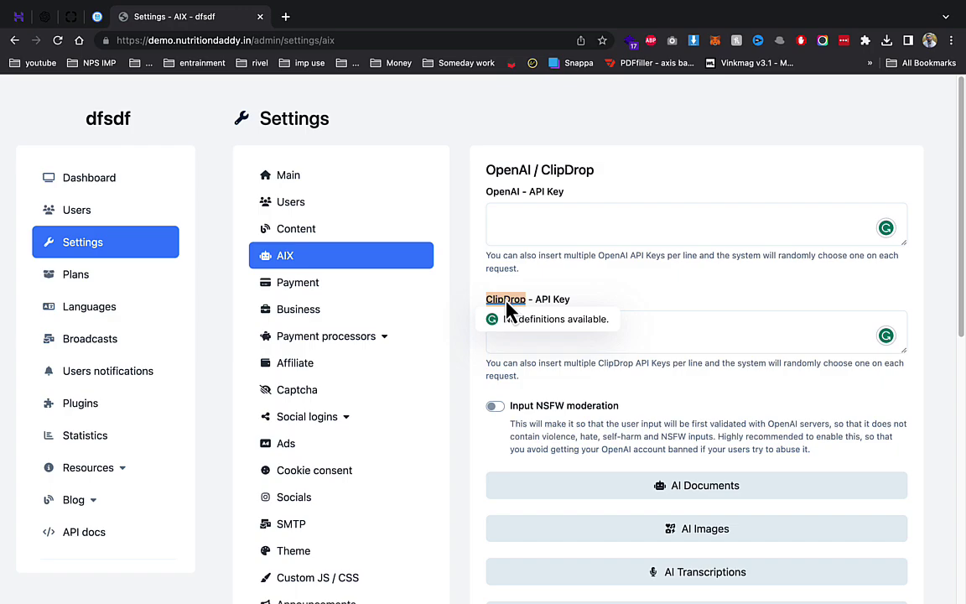
right_click(506, 303)
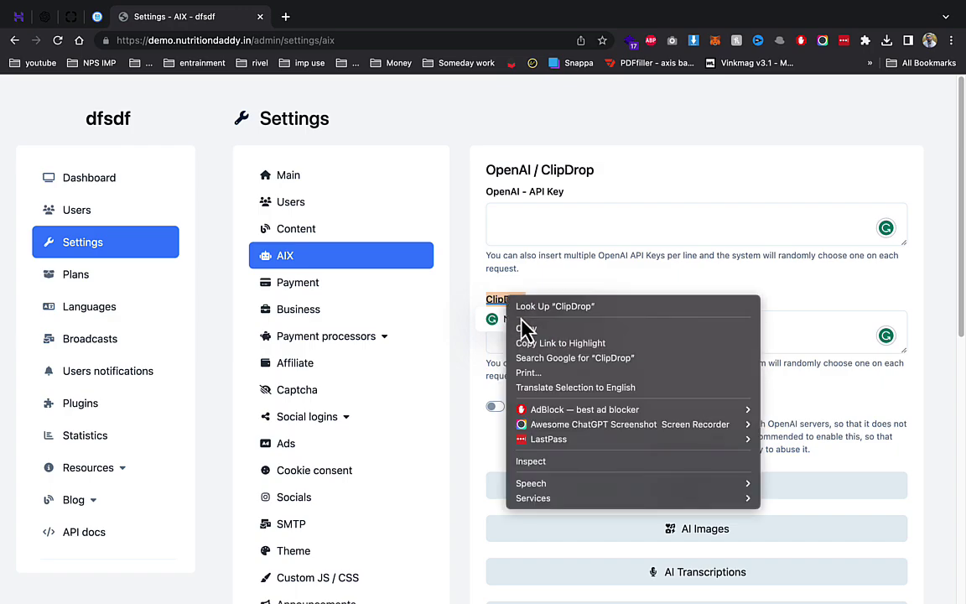
left_click(587, 358)
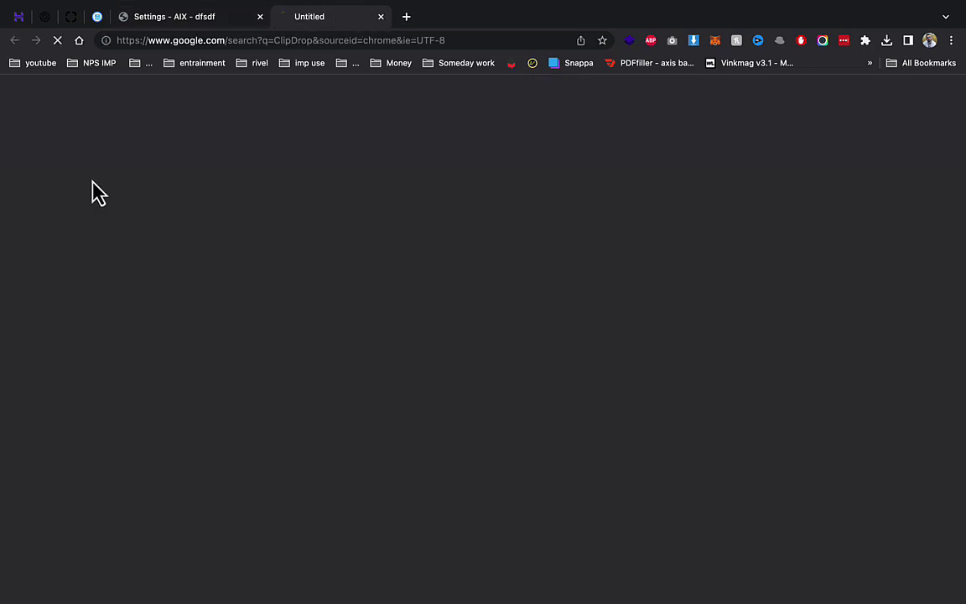
left_click(142, 273)
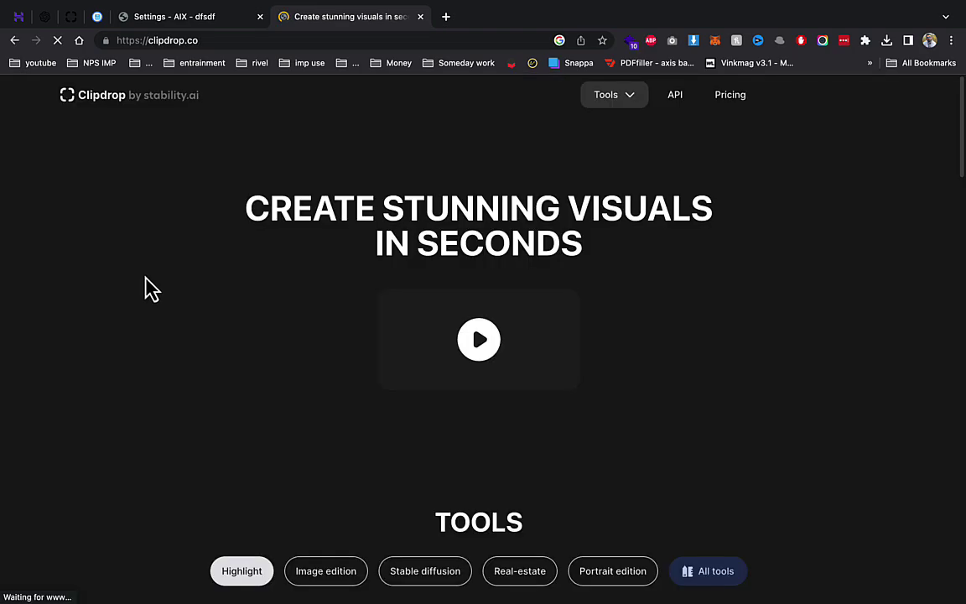
- Look over the Clipdrop home page down to its Tools section
scroll(404, 290, "down", 4)
scroll(304, 284, "up", 4)
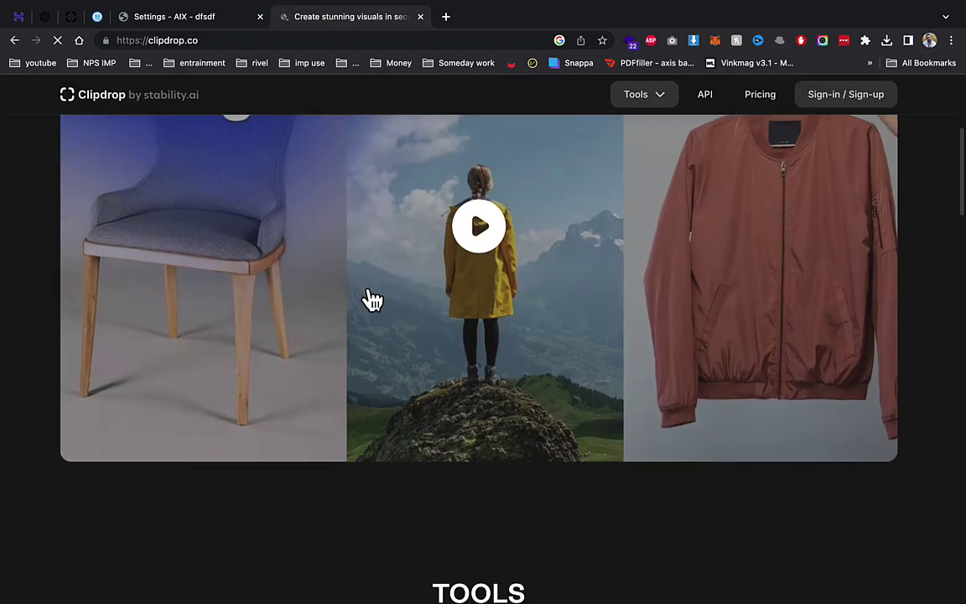
scroll(457, 295, "down", 2)
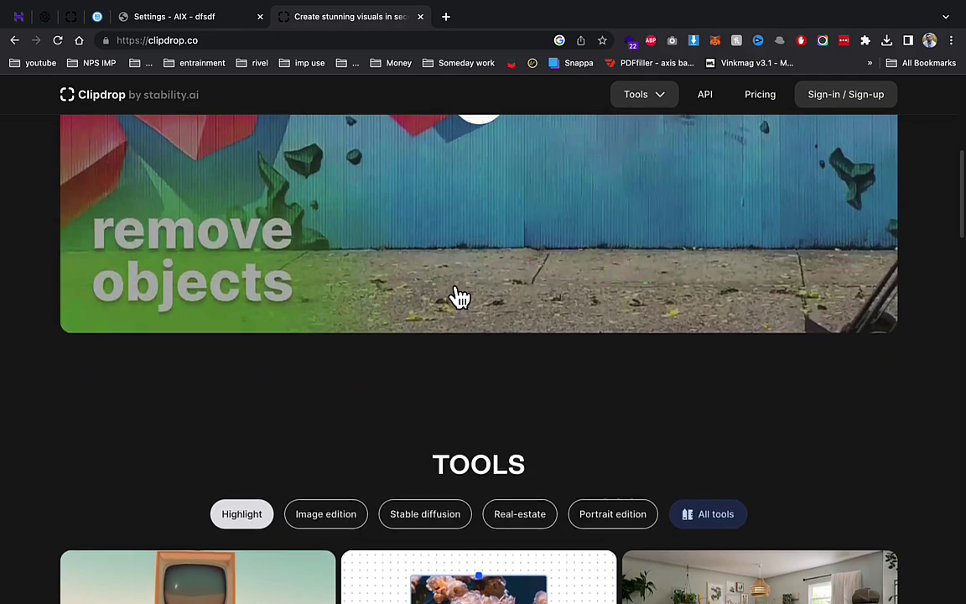
scroll(460, 295, "up", 3)
scroll(457, 296, "down", 5)
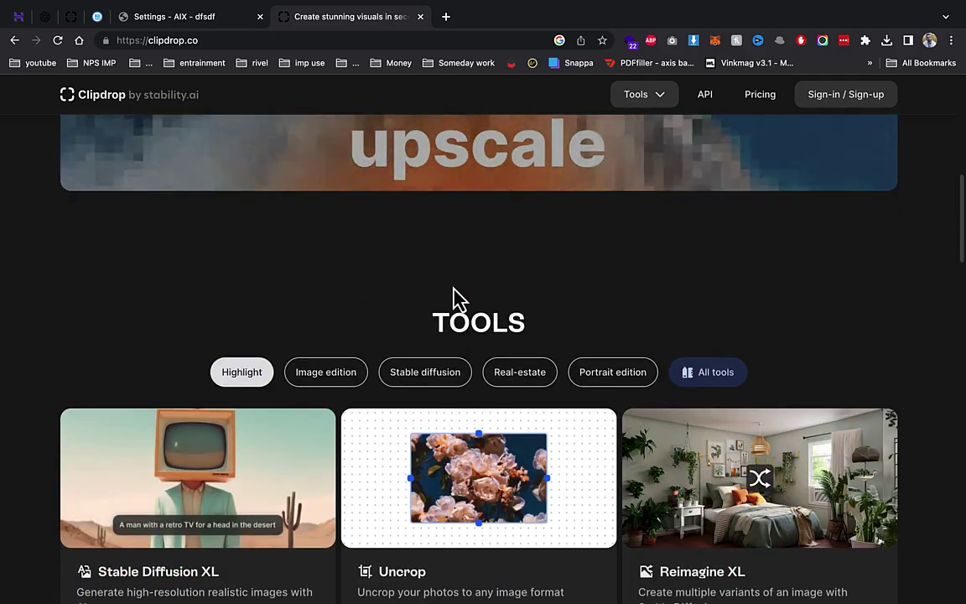
scroll(453, 293, "down", 2)
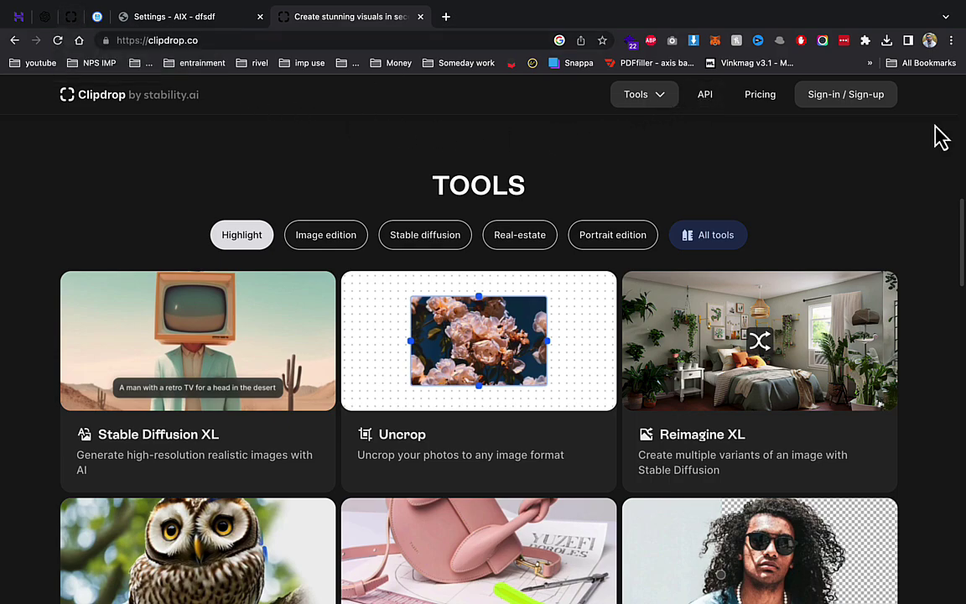
- Close the Clipdrop home page and check the account email and remaining credits on the Clipdrop API profile page
left_click(420, 16)
left_click(72, 17)
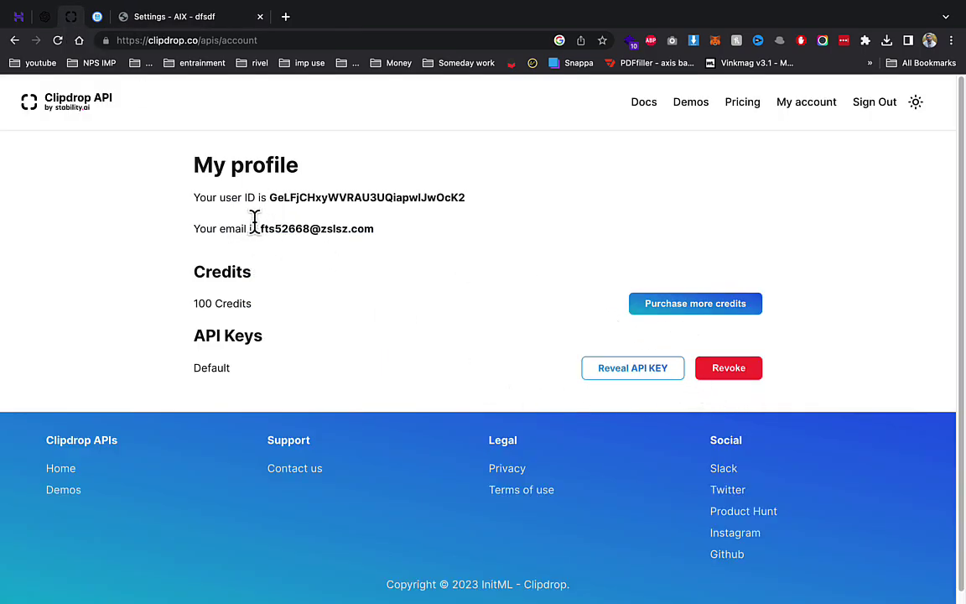
left_click_drag(253, 228, 374, 230)
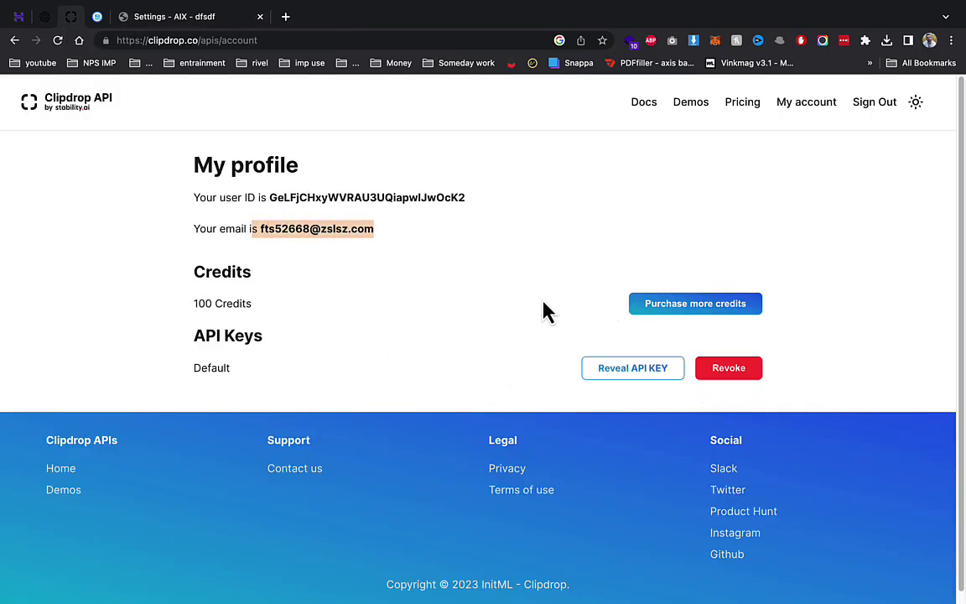
left_click_drag(205, 304, 260, 318)
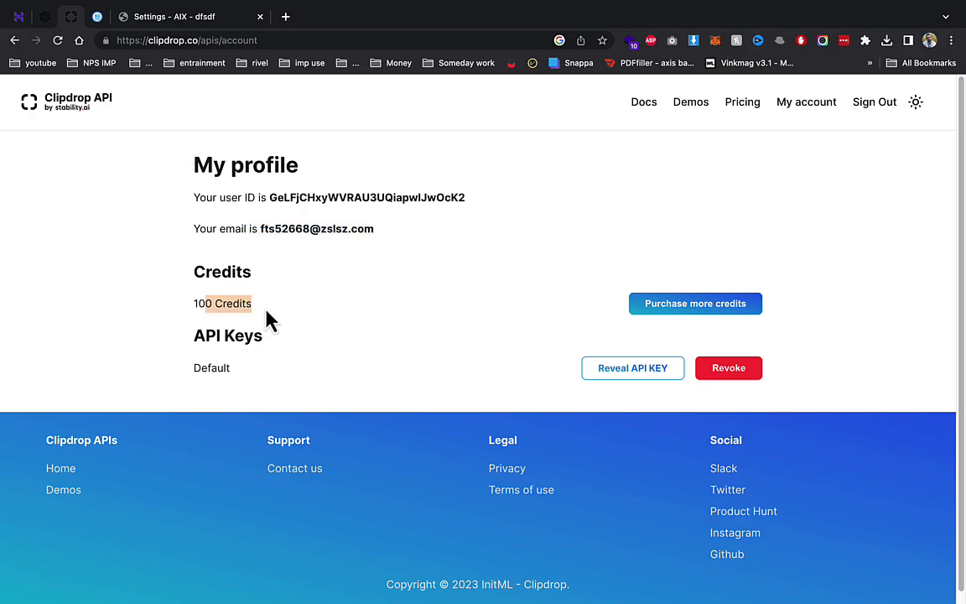
- Reveal and copy the default API key from the Clipdrop account, paste it into the AIX settings' ClipDrop API Key field, and save the update
left_click(167, 20)
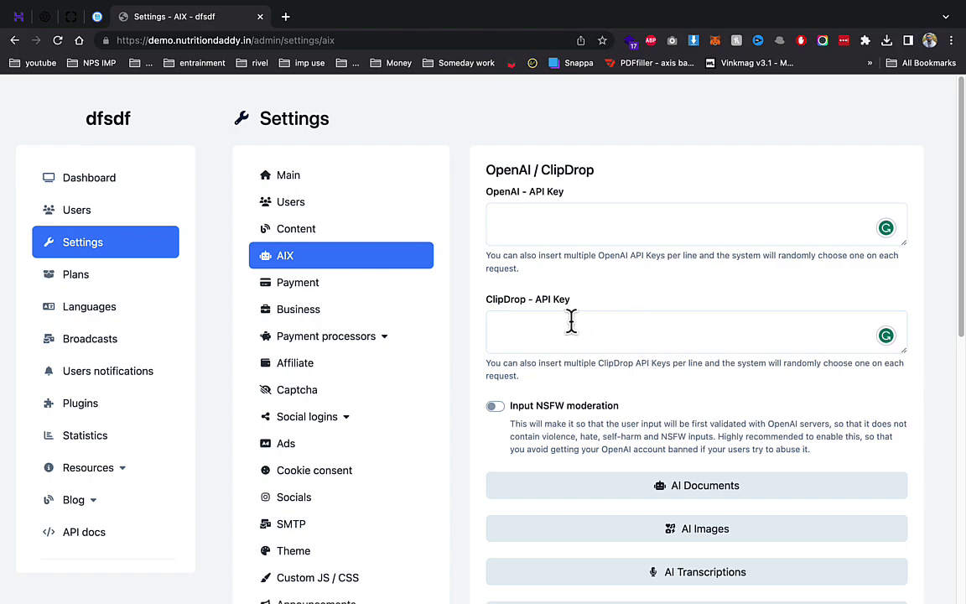
left_click(493, 323)
left_click(69, 19)
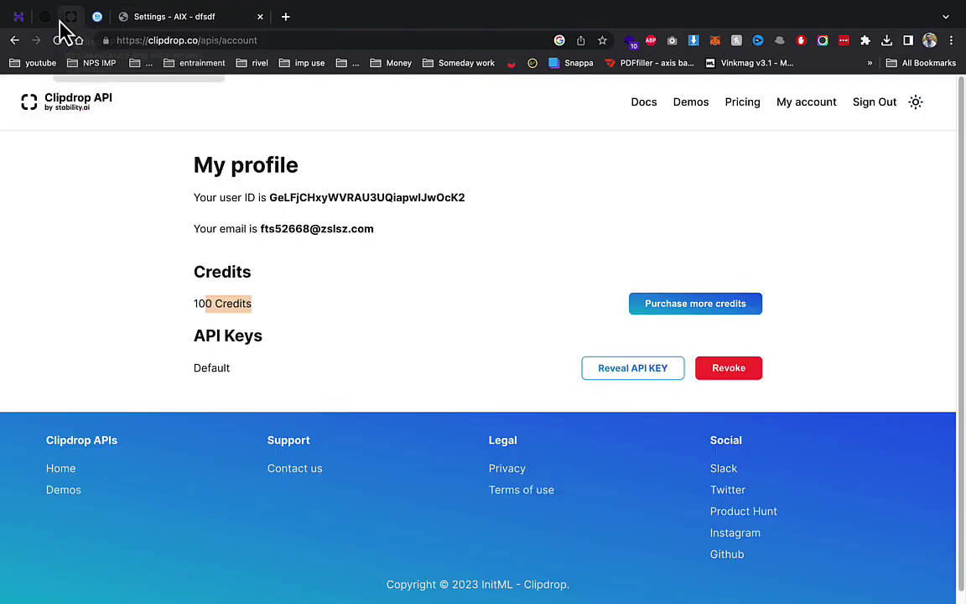
left_click(665, 375)
double_click(451, 472)
key("ctrl+c")
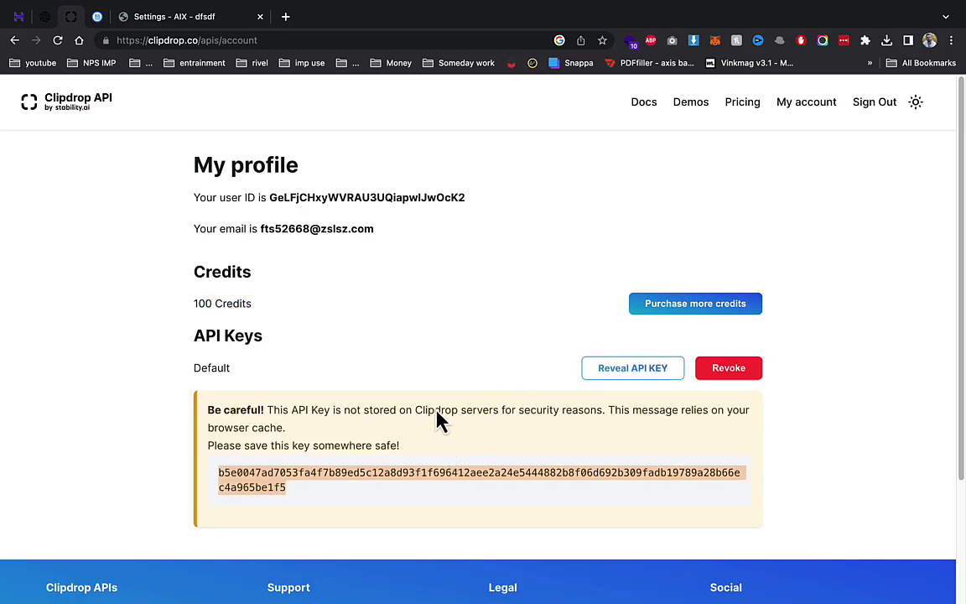
left_click(199, 25)
key("ctrl+v")
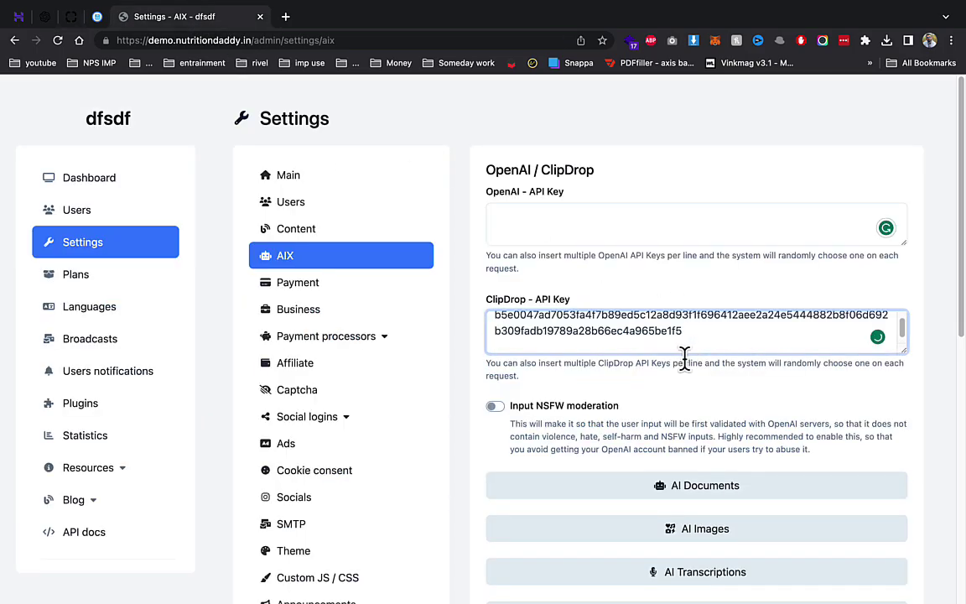
scroll(715, 453, "down", 3)
scroll(684, 335, "down", 5)
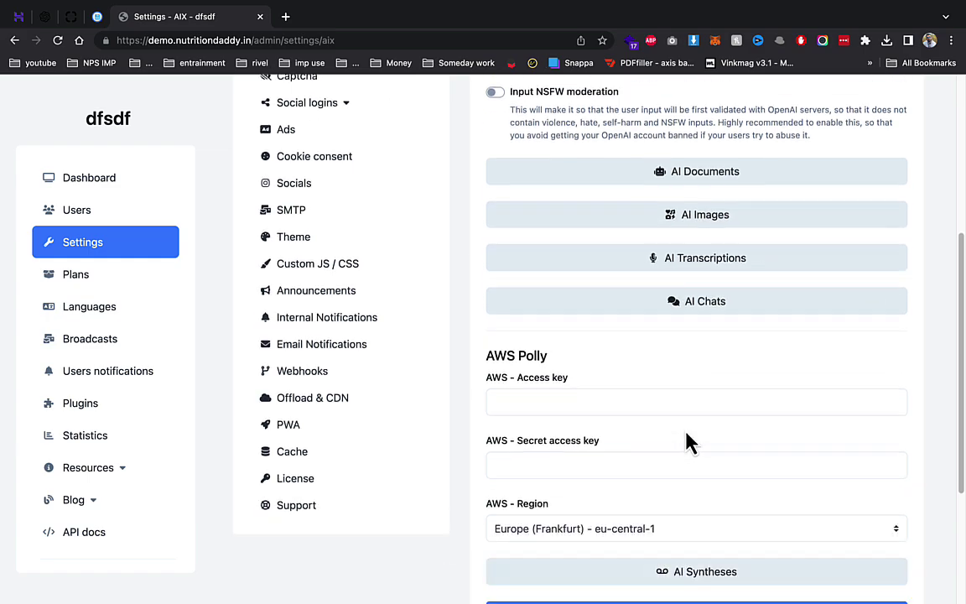
left_click(681, 410)
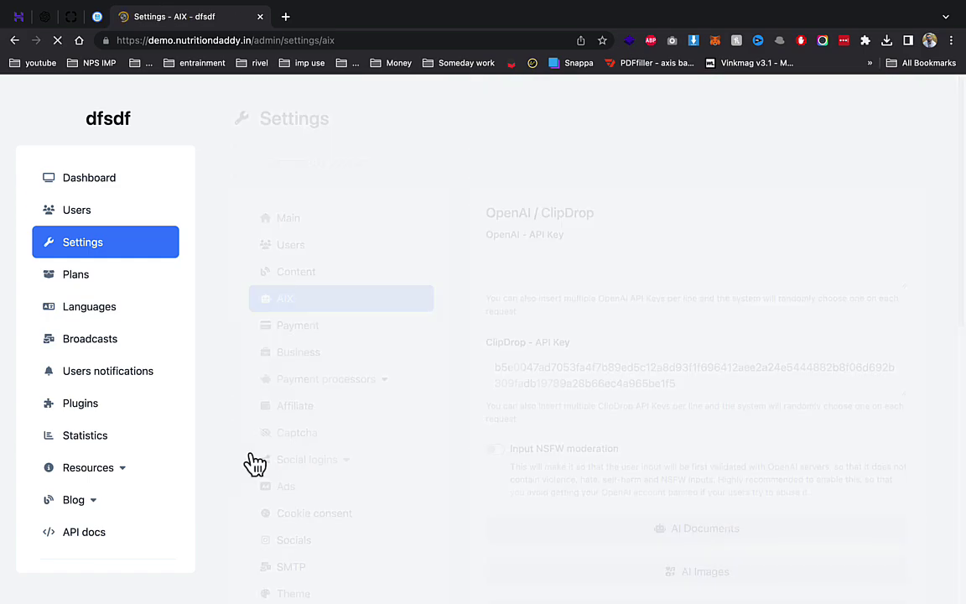
- Review the AI Documents options in the AIX settings, including the list of available languages
scroll(469, 344, "down", 2)
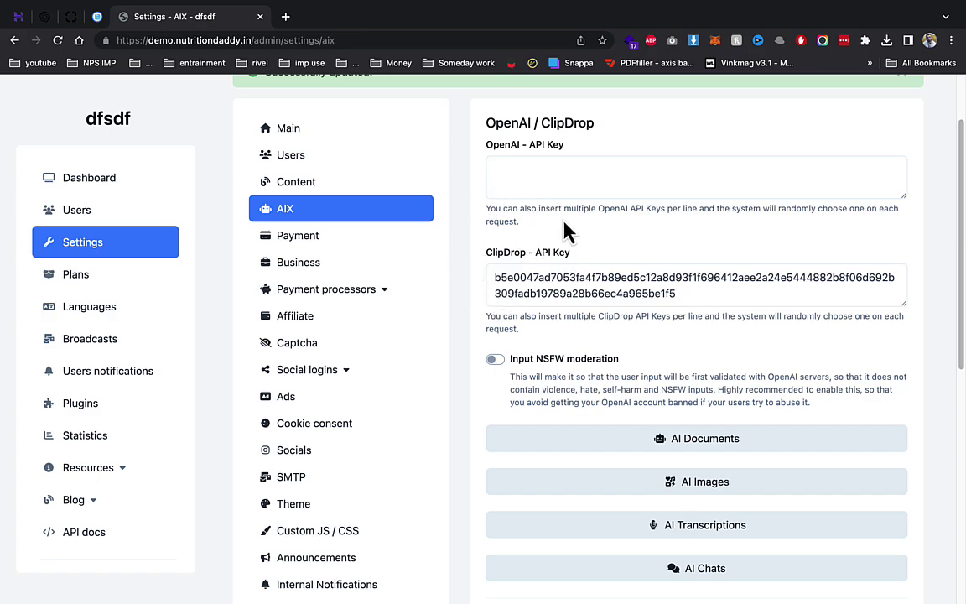
scroll(599, 335, "down", 2)
left_click(649, 340)
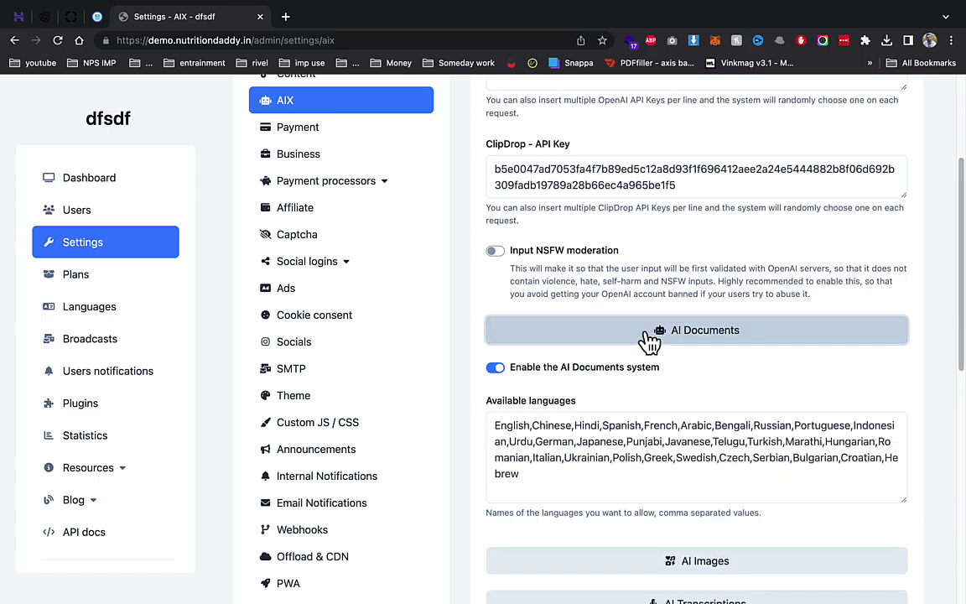
left_click_drag(532, 426, 603, 472)
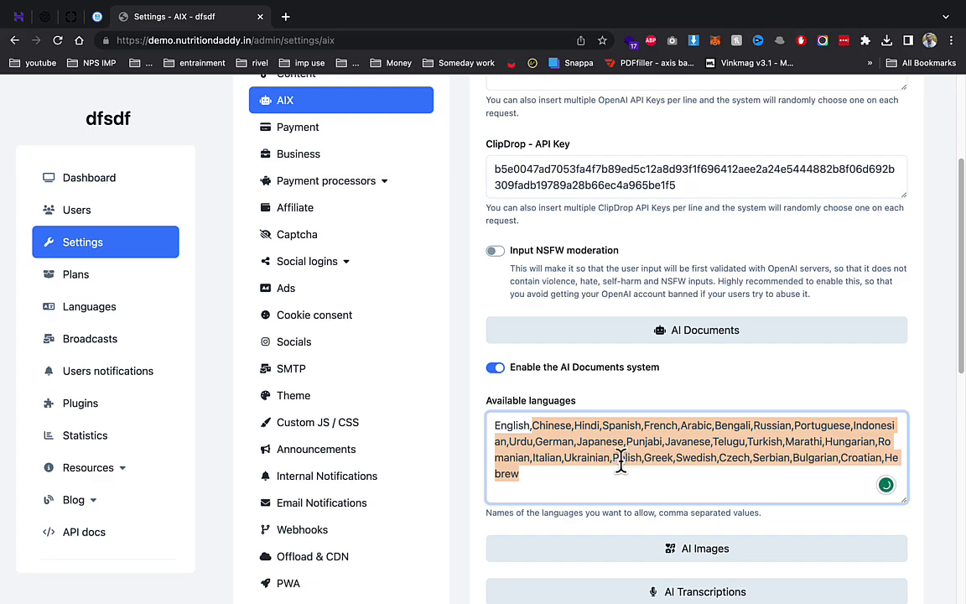
left_click(619, 340)
- Examine the Payment settings, including payment types, currency, discount codes, taxes, invoices and the plan expiry reminder
left_click(321, 131)
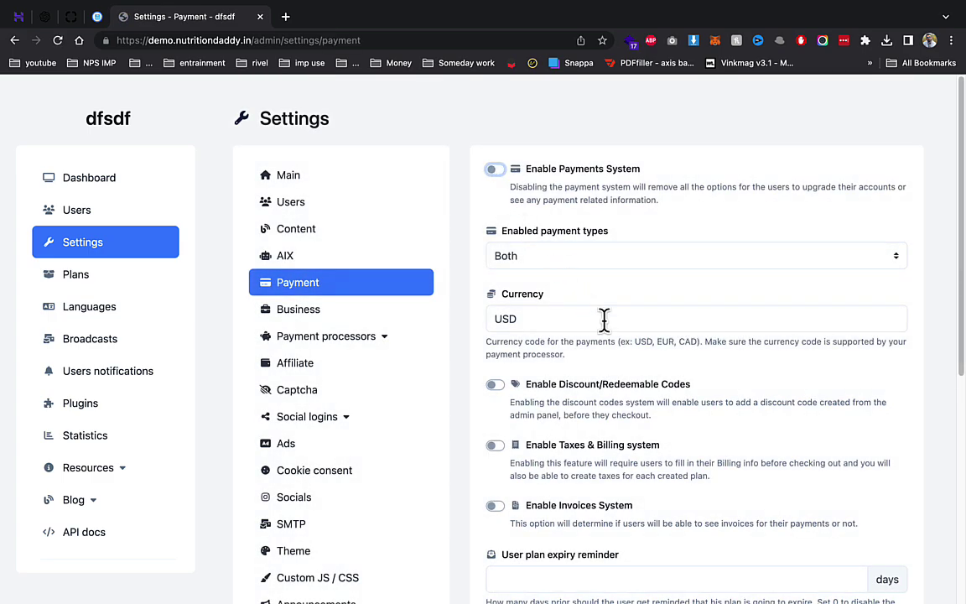
scroll(604, 319, "down", 3)
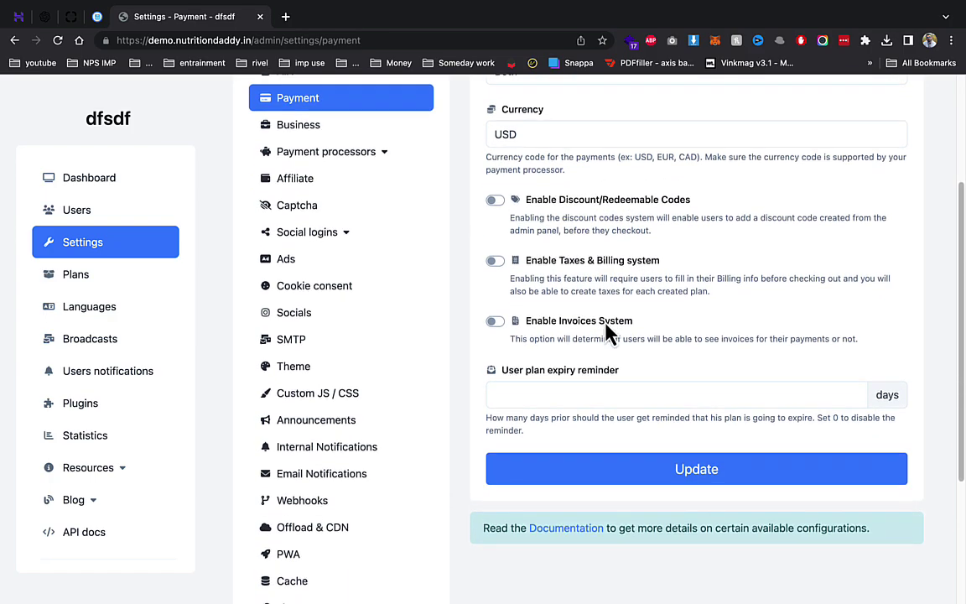
scroll(339, 155, "up", 2)
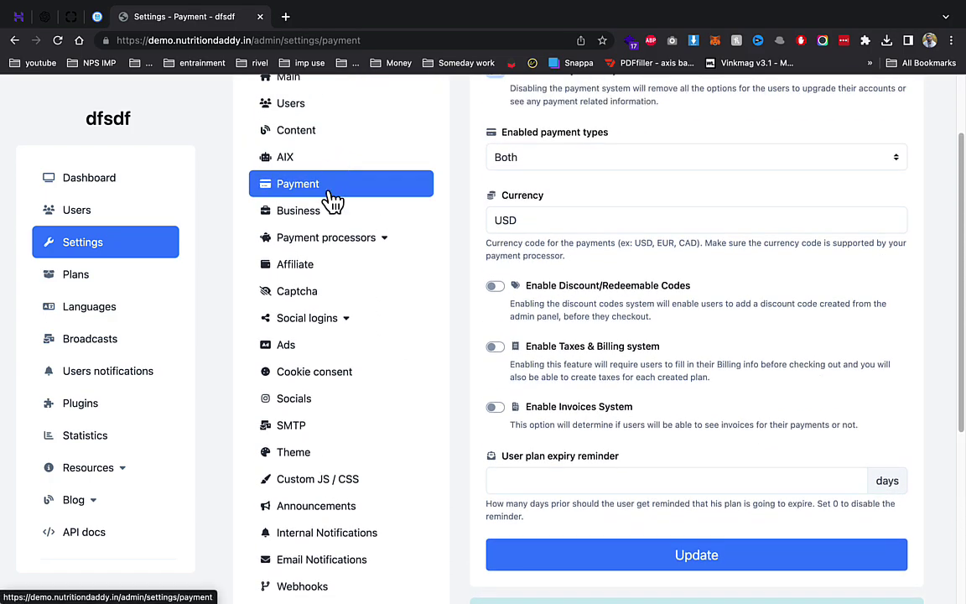
left_click(334, 197)
left_click(327, 206)
left_click(319, 289)
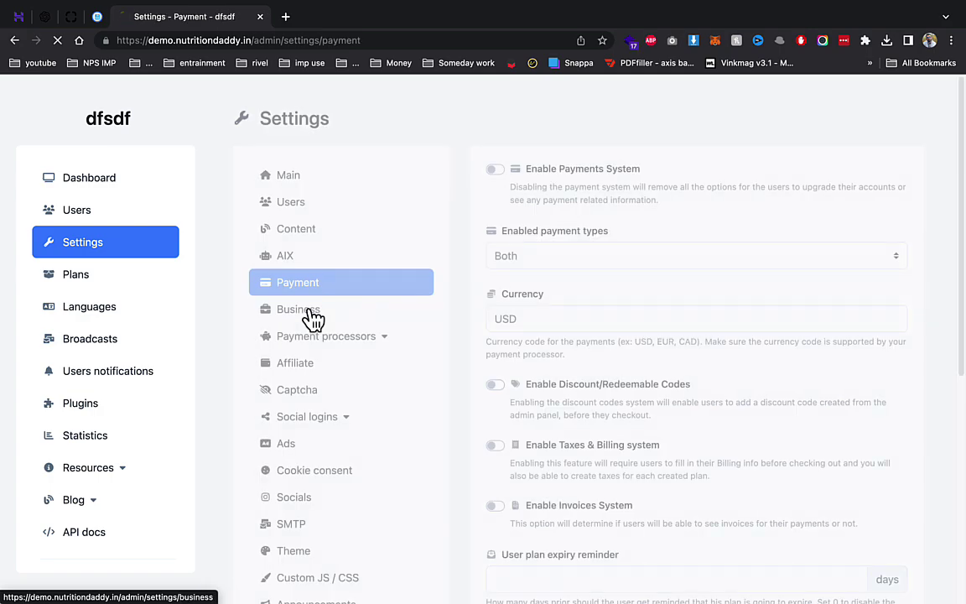
- Examine the Business settings used for invoices, from the brand name down to the custom fields
left_click(312, 312)
double_click(539, 220)
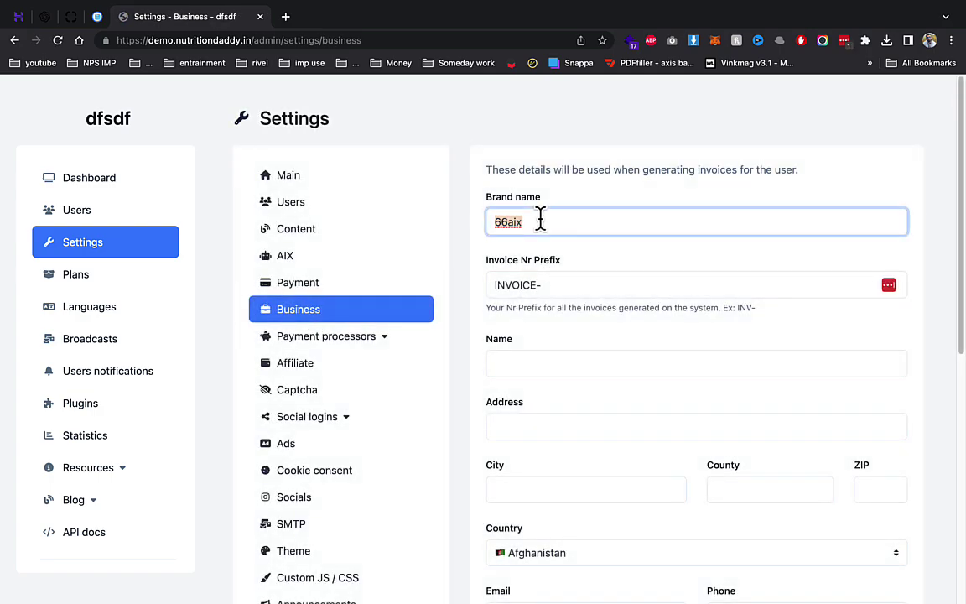
scroll(556, 273, "down", 5)
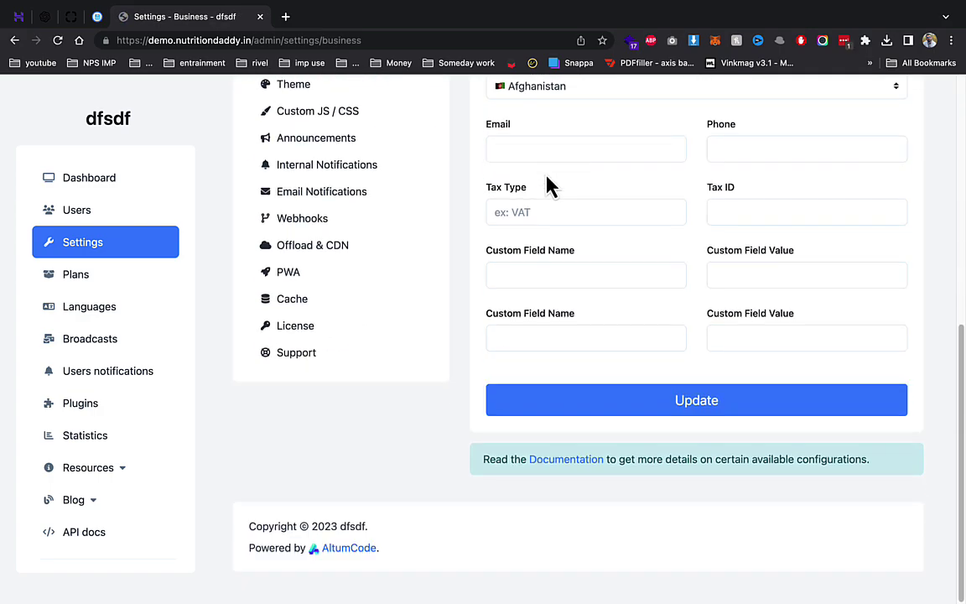
scroll(547, 187, "up", 4)
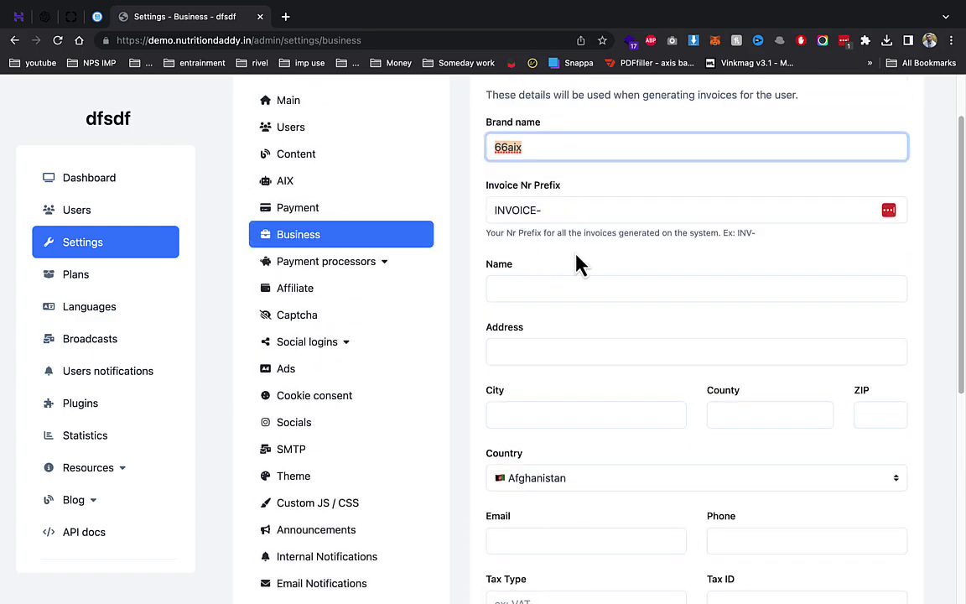
- Enable PayPal payments in the PayPal payment processor settings and set the mode to live
left_click(385, 266)
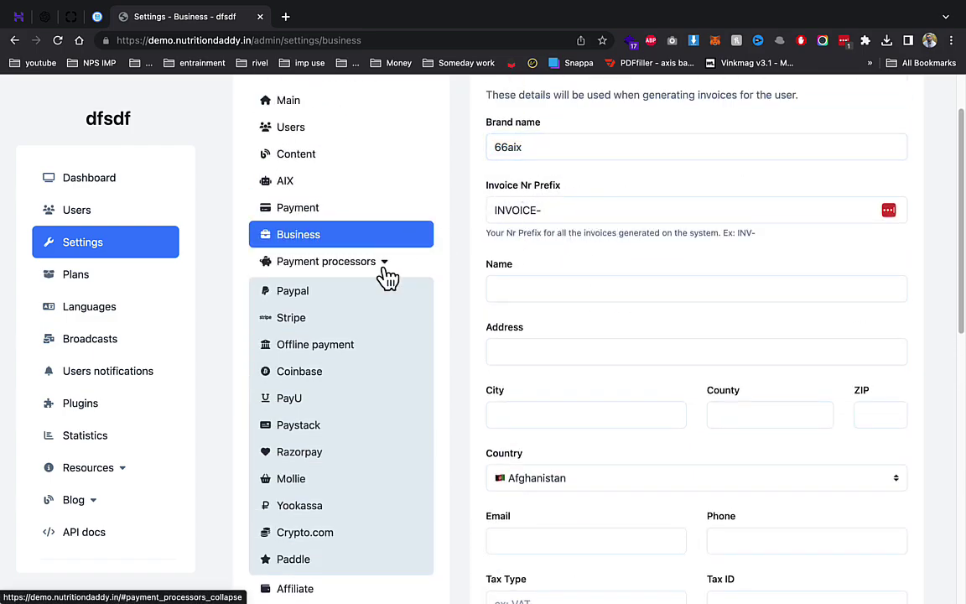
left_click(332, 289)
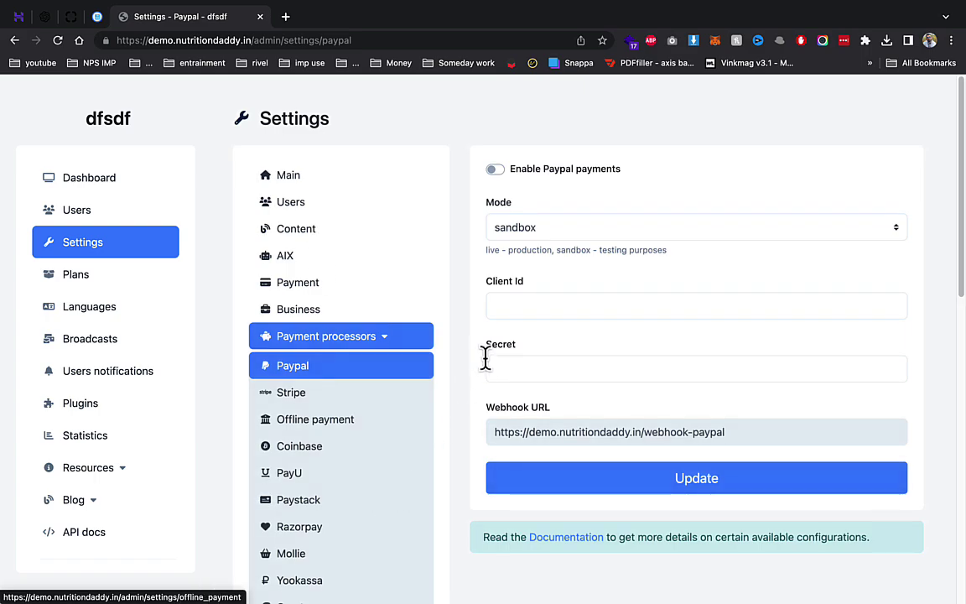
scroll(487, 356, "down", 1)
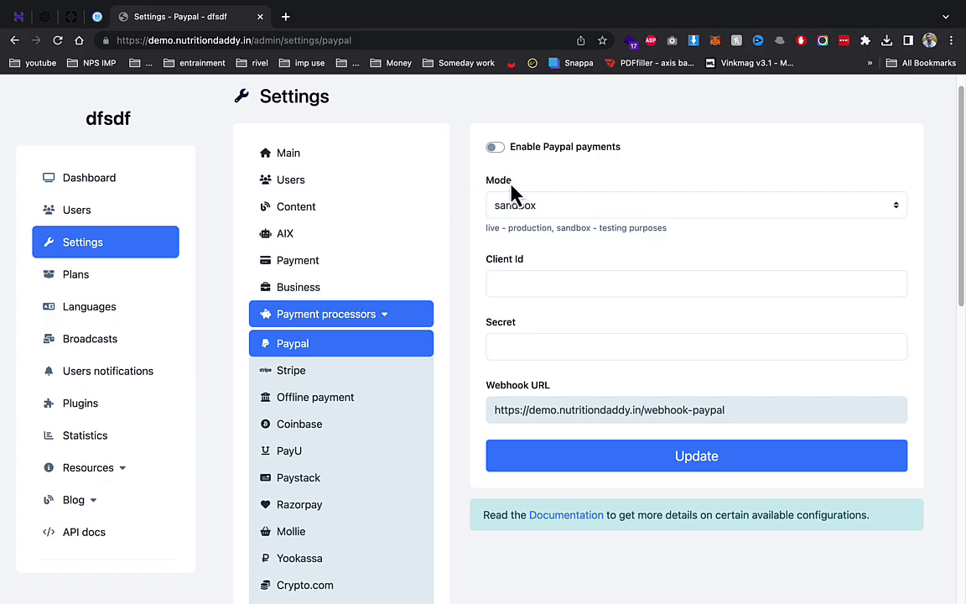
left_click(496, 148)
left_click(519, 206)
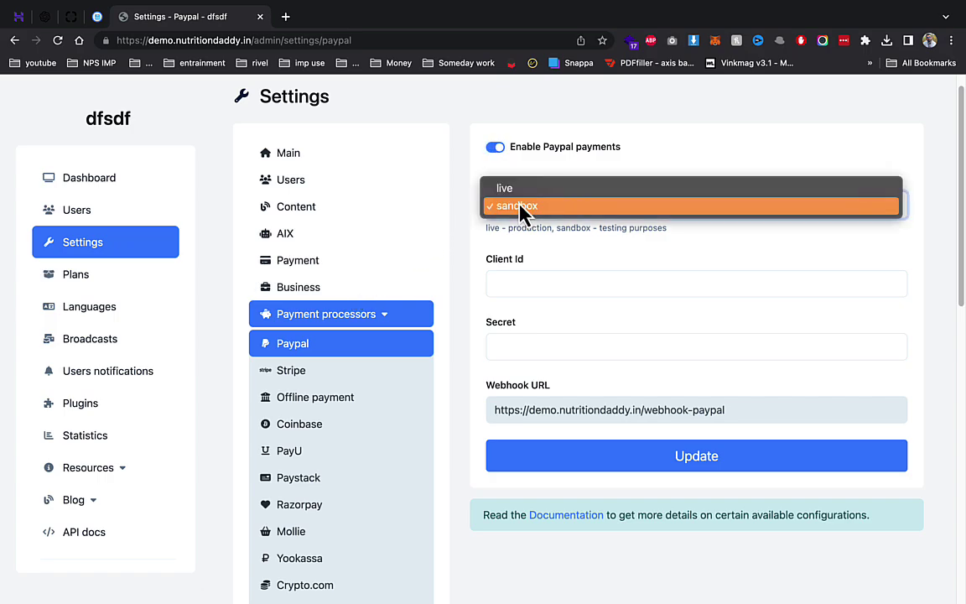
left_click(524, 190)
left_click(493, 281)
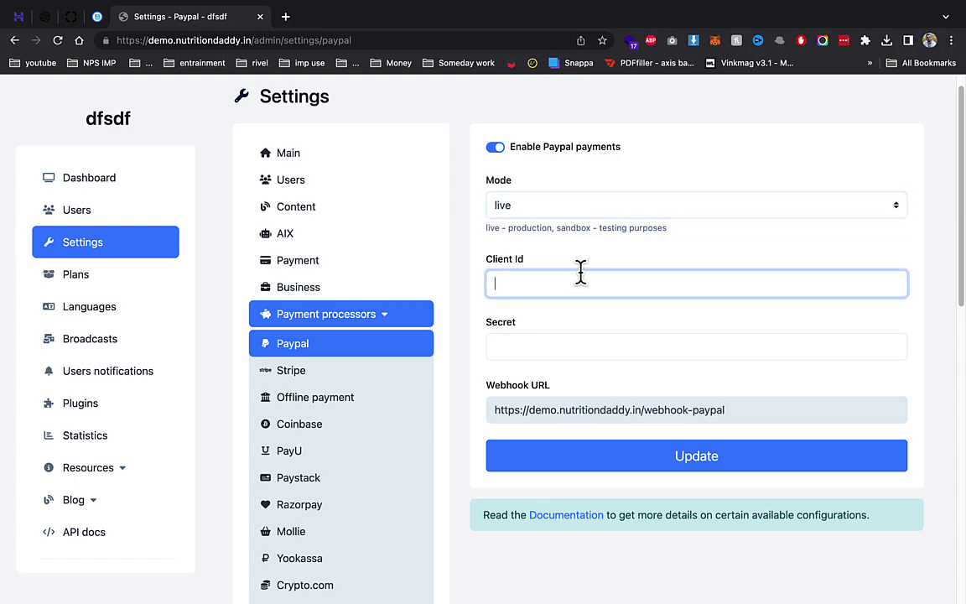
left_click(494, 342)
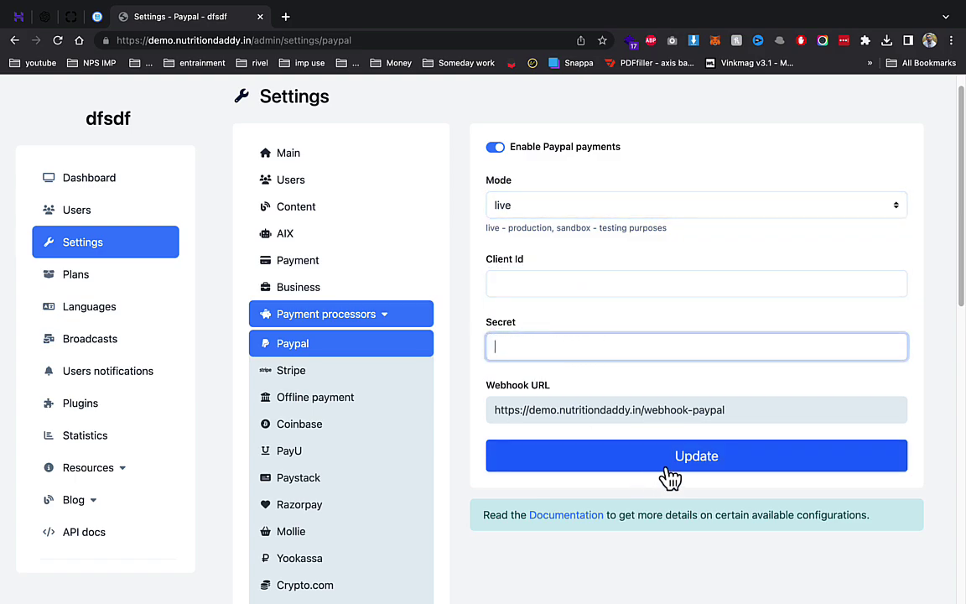
- Look through the other payment processors and examine the Razorpay key and webhook settings
scroll(395, 452, "down", 3)
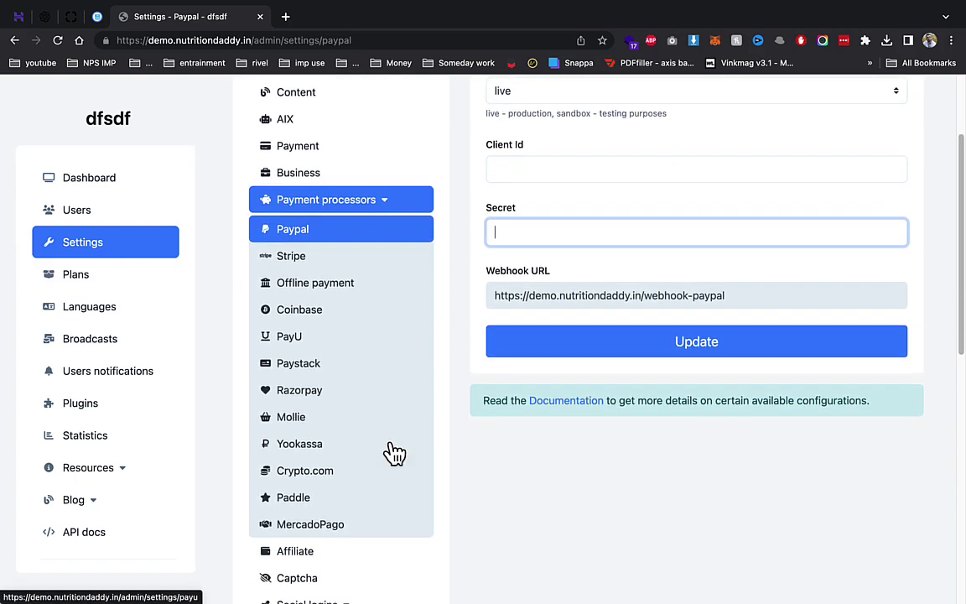
scroll(360, 362, "down", 2)
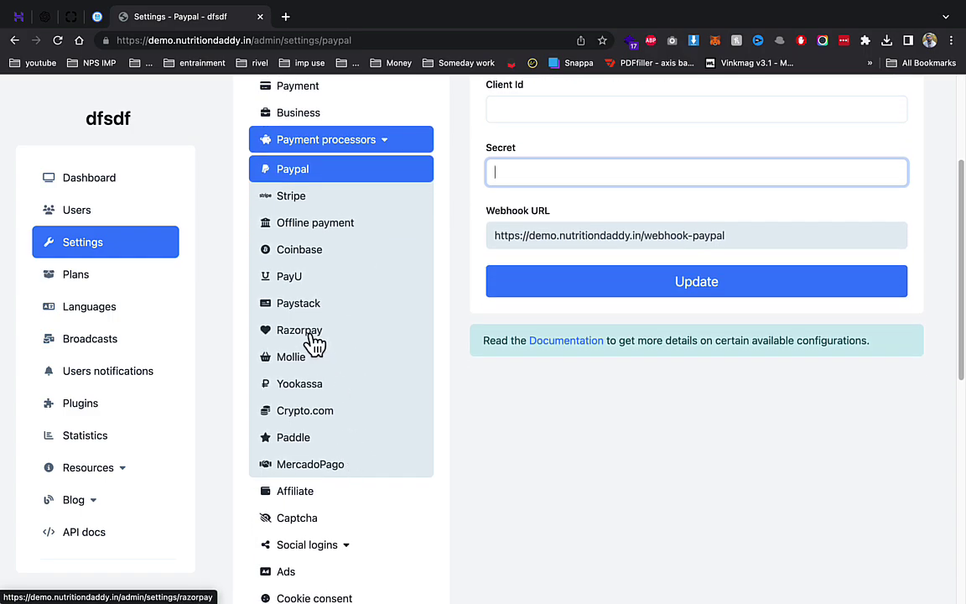
left_click(307, 332)
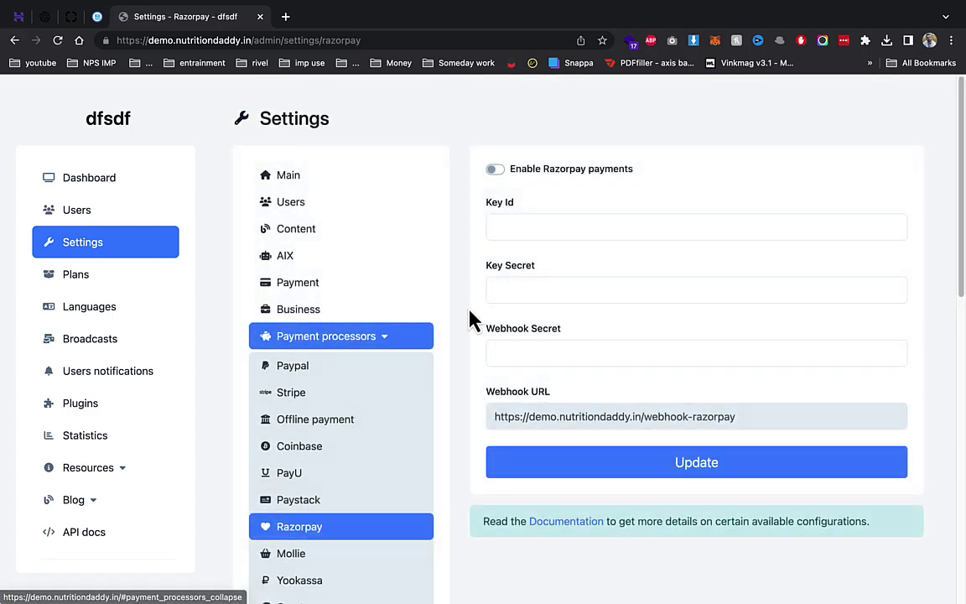
- Collapse the payment processors list and examine the Affiliate and Captcha settings
left_click(342, 340)
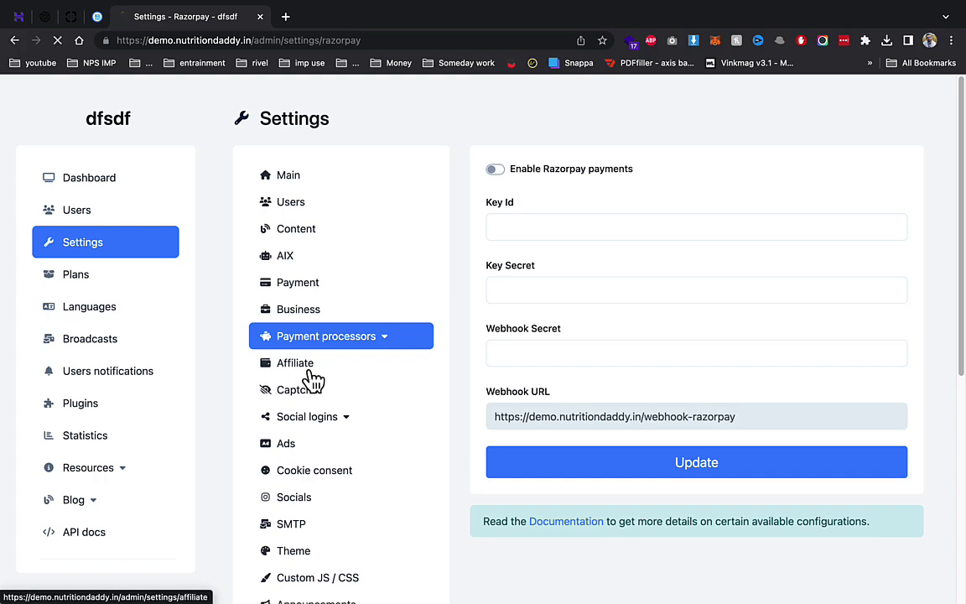
left_click(311, 374)
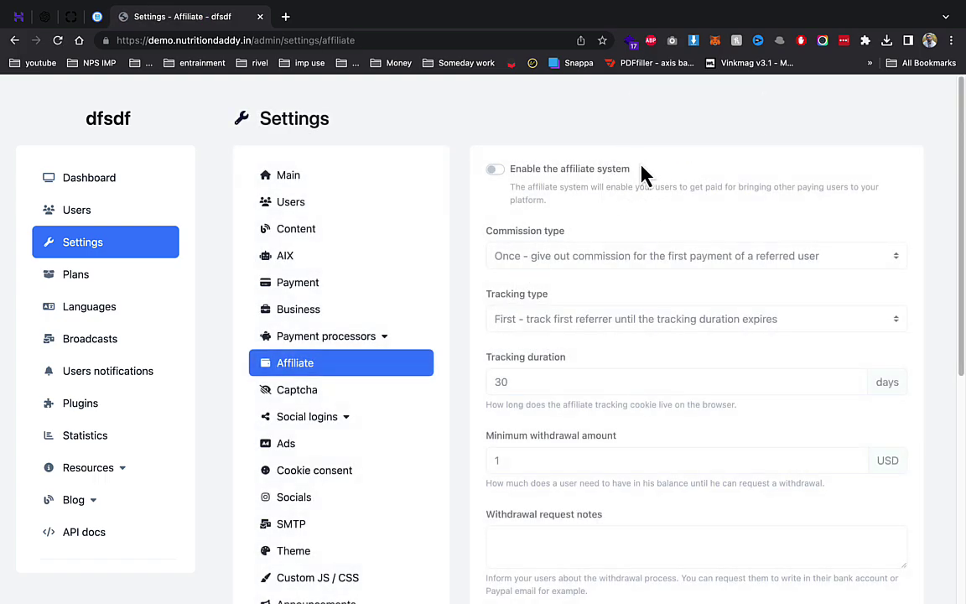
left_click(297, 394)
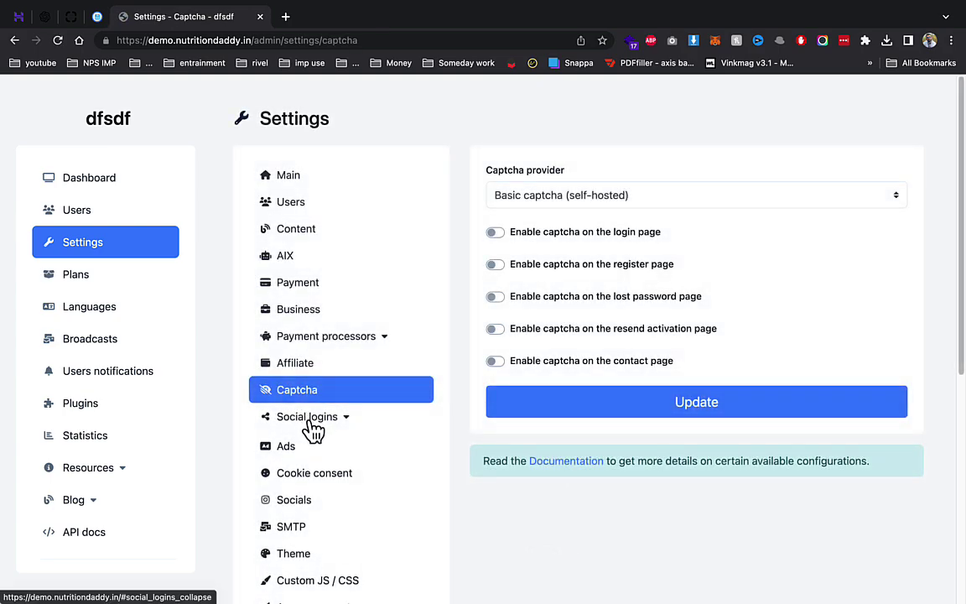
- Examine the Facebook Login settings under Social logins, including the App Id and App Secret fields
left_click(309, 420)
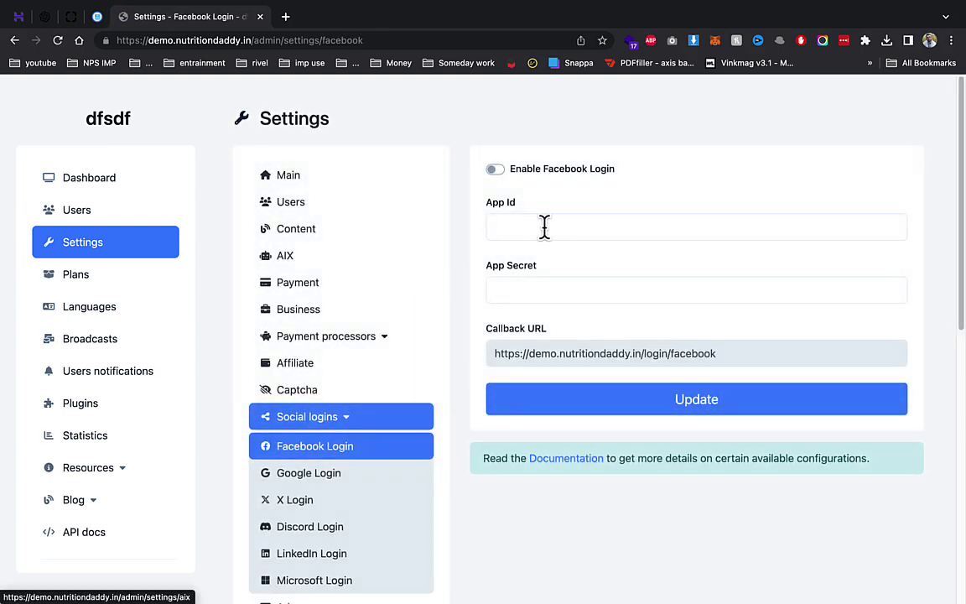
left_click(505, 227)
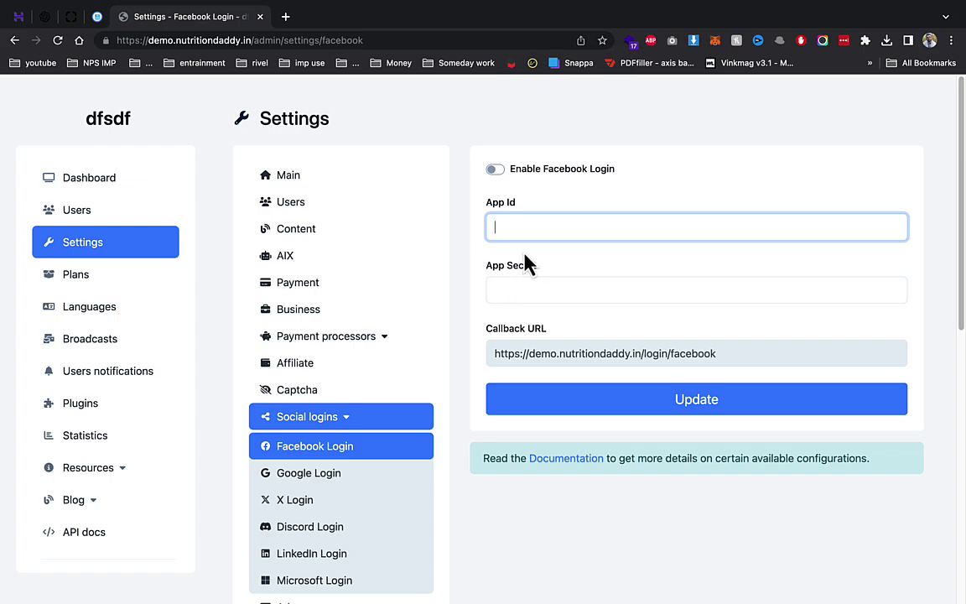
left_click(527, 265)
left_click(520, 220)
left_click(515, 289)
left_click(523, 222)
left_click(512, 298)
left_click(509, 227)
- Look through the remaining settings sections, including Theme, Announcements and the PWA options
scroll(582, 400, "down", 2)
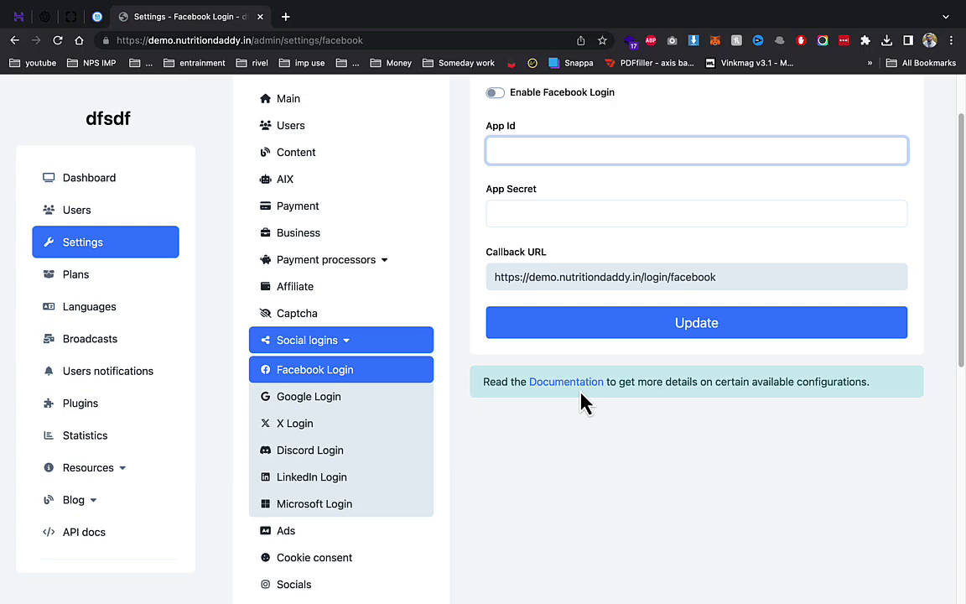
scroll(422, 390, "down", 1)
scroll(360, 504, "down", 3)
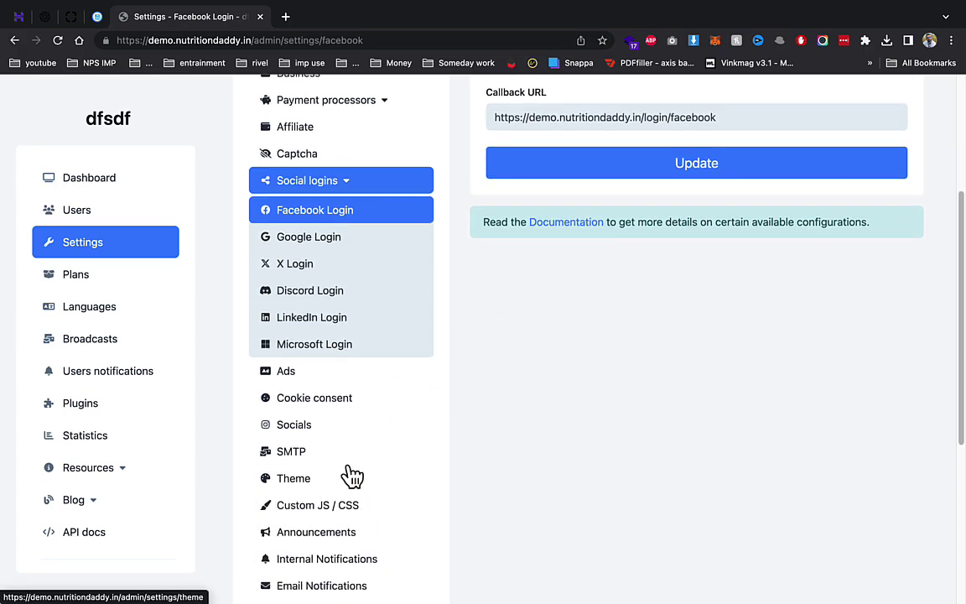
scroll(501, 297, "down", 5)
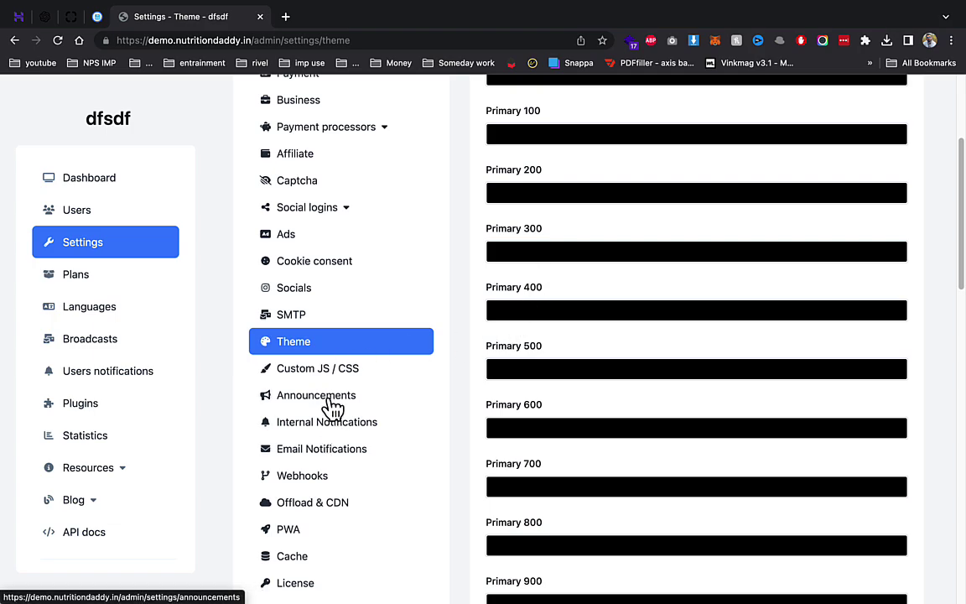
left_click(333, 401)
scroll(452, 348, "down", 3)
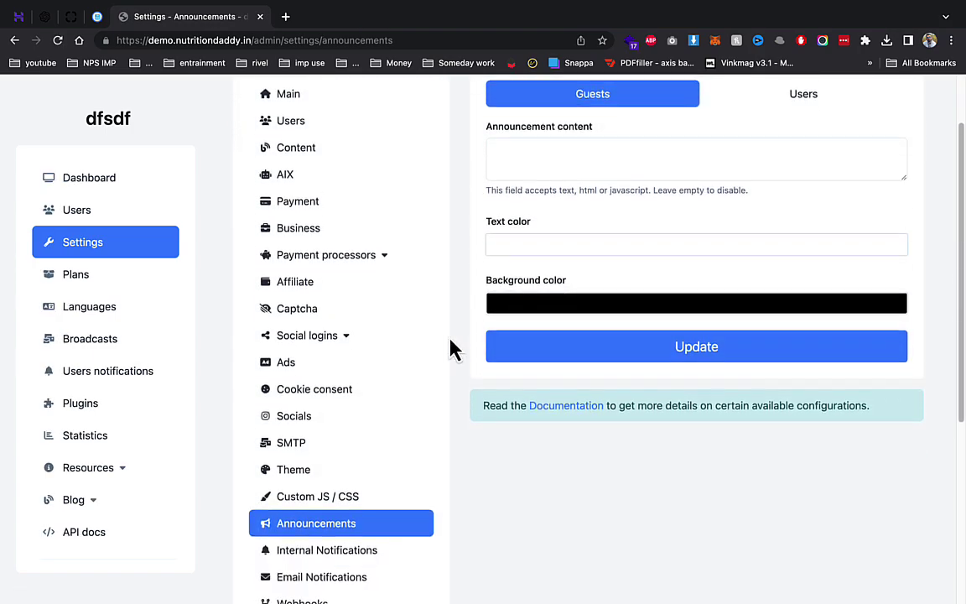
scroll(359, 396, "down", 4)
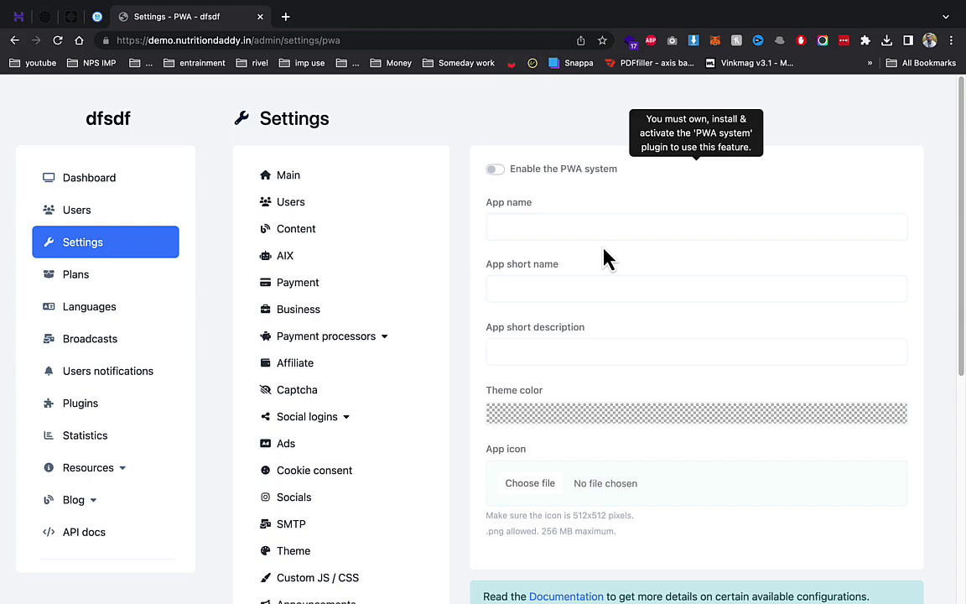
scroll(604, 255, "down", 2)
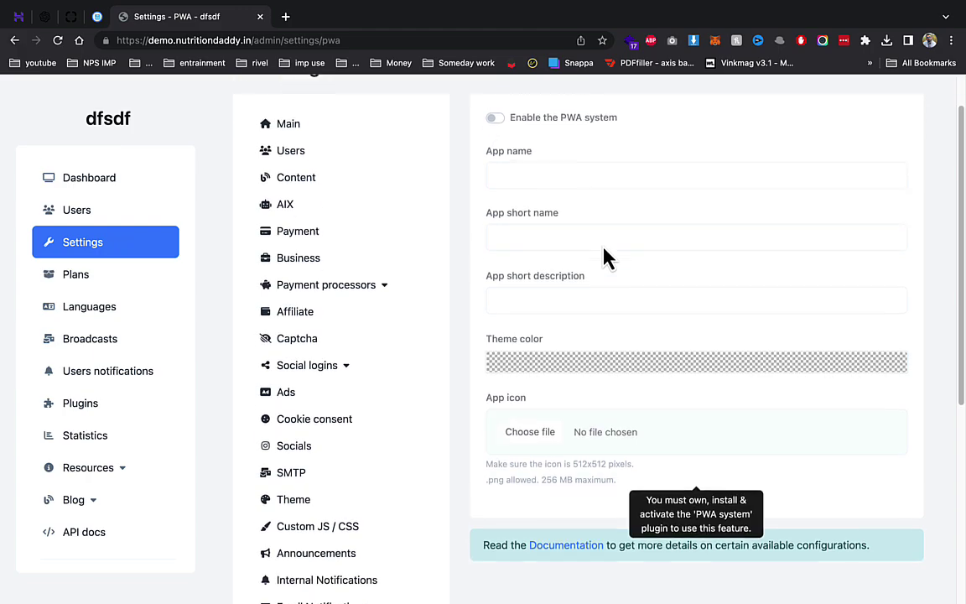
scroll(406, 386, "down", 3)
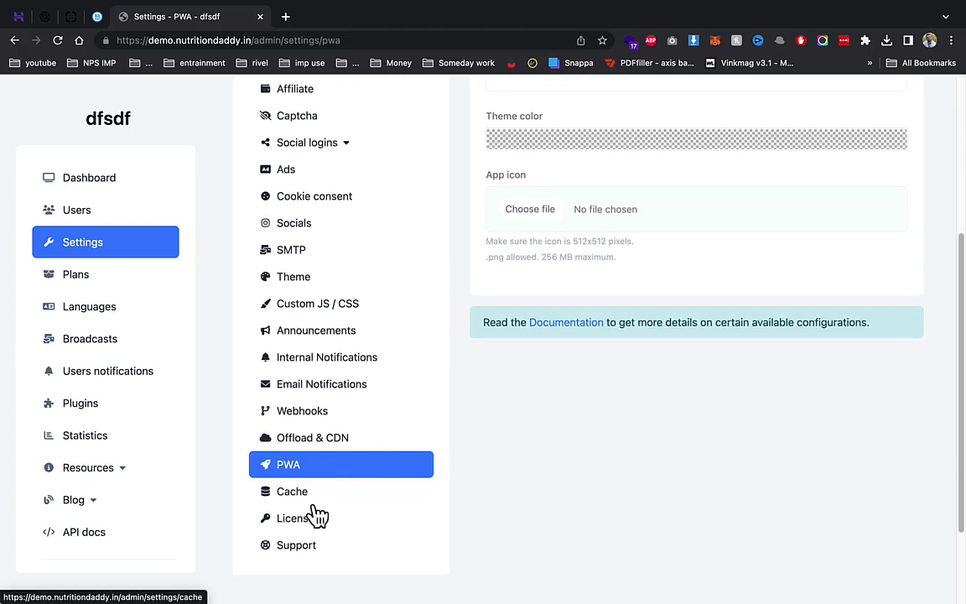
- Open the form for a new plan and examine its pricing fields, status and available AI Documents models
left_click(135, 285)
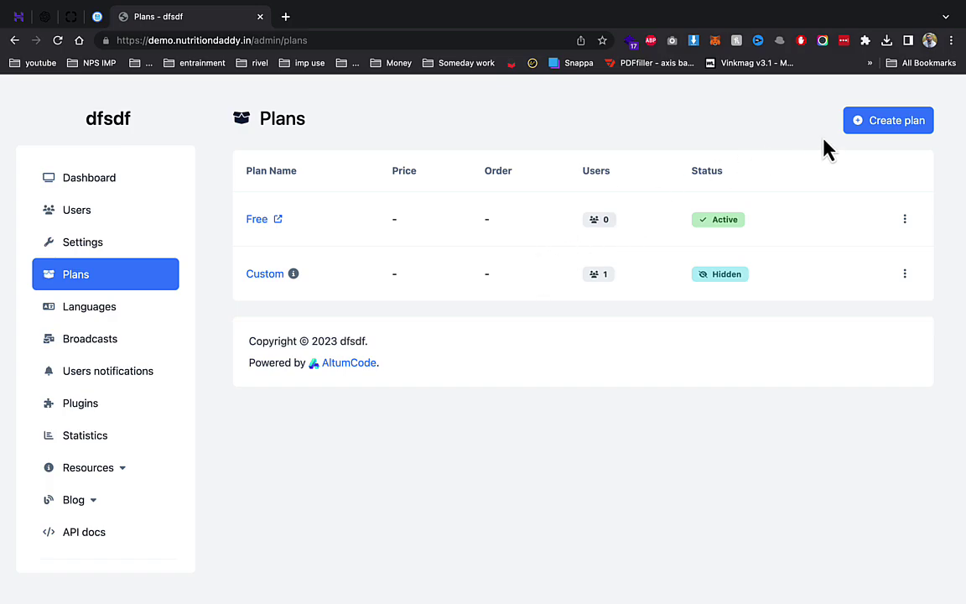
left_click(884, 128)
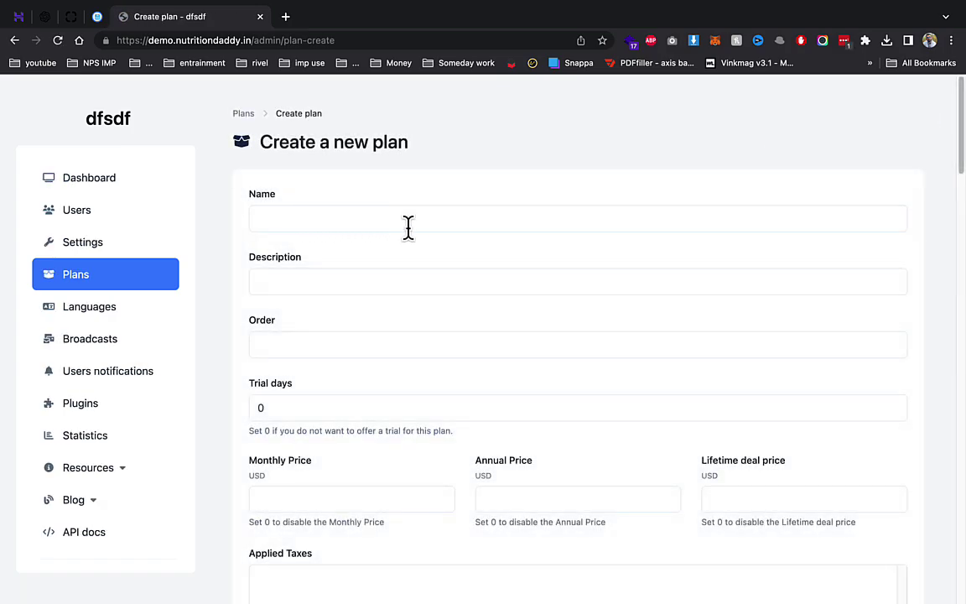
scroll(336, 453, "down", 3)
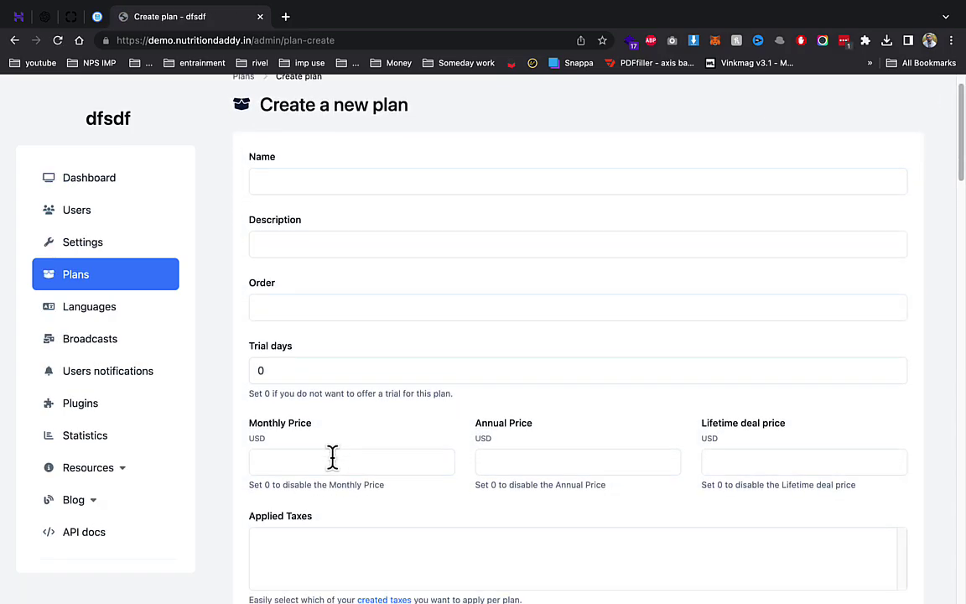
scroll(398, 445, "down", 4)
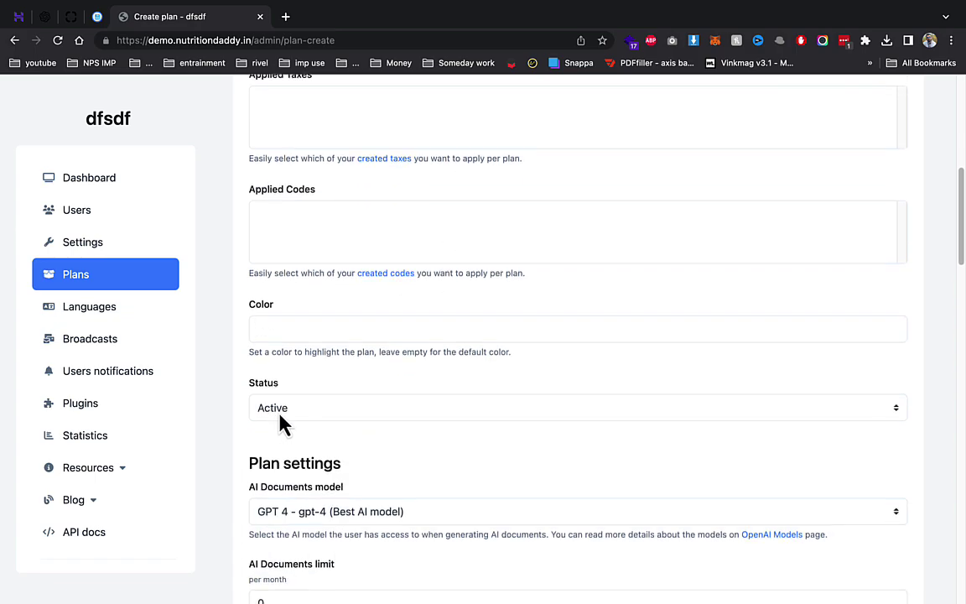
left_click(332, 404)
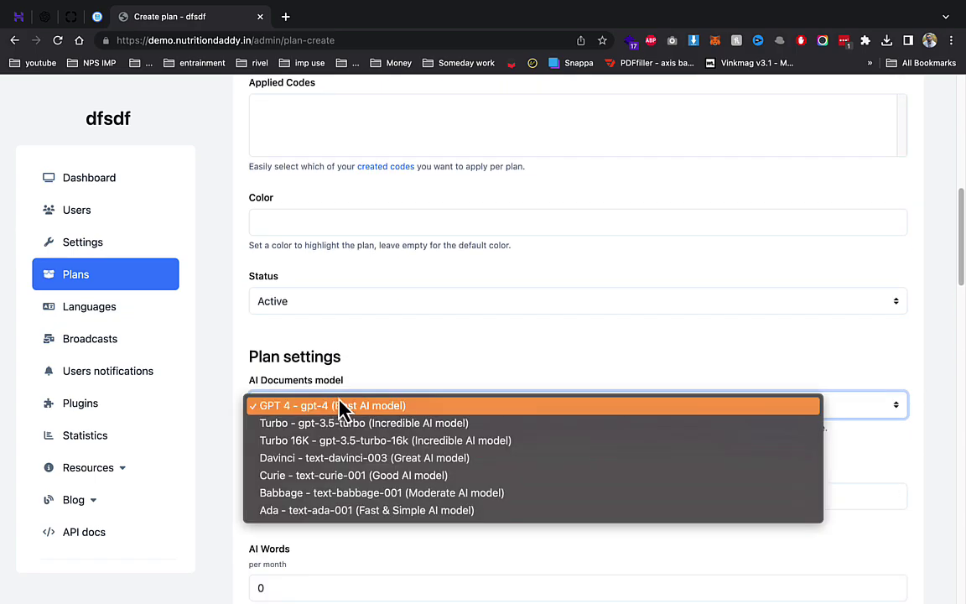
left_click(405, 371)
scroll(361, 403, "down", 1)
left_click(363, 312)
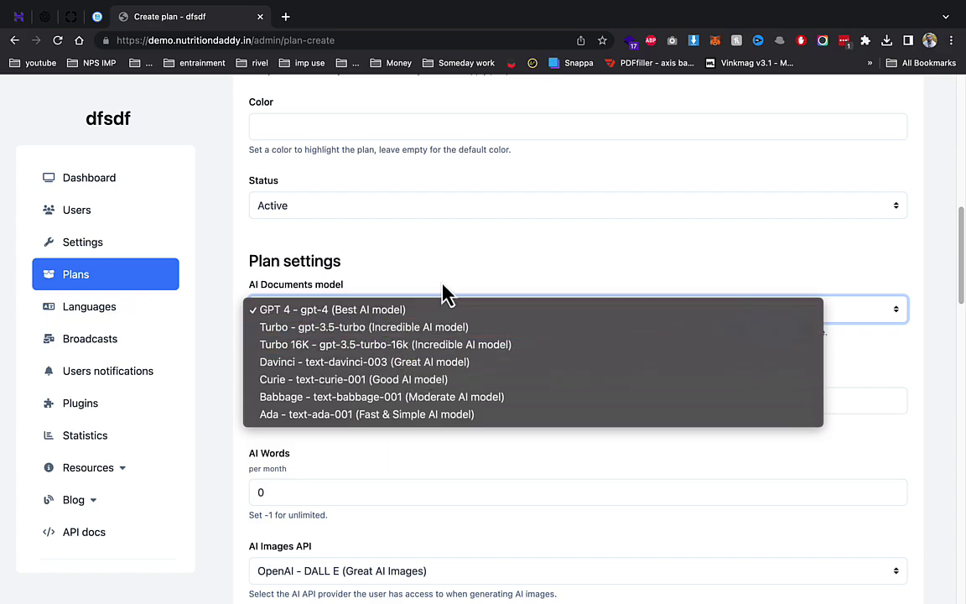
left_click(442, 294)
- Examine the new plan's AI usage limits, No Ads and API access options, and view the Languages page
scroll(453, 445, "down", 3)
scroll(347, 416, "down", 2)
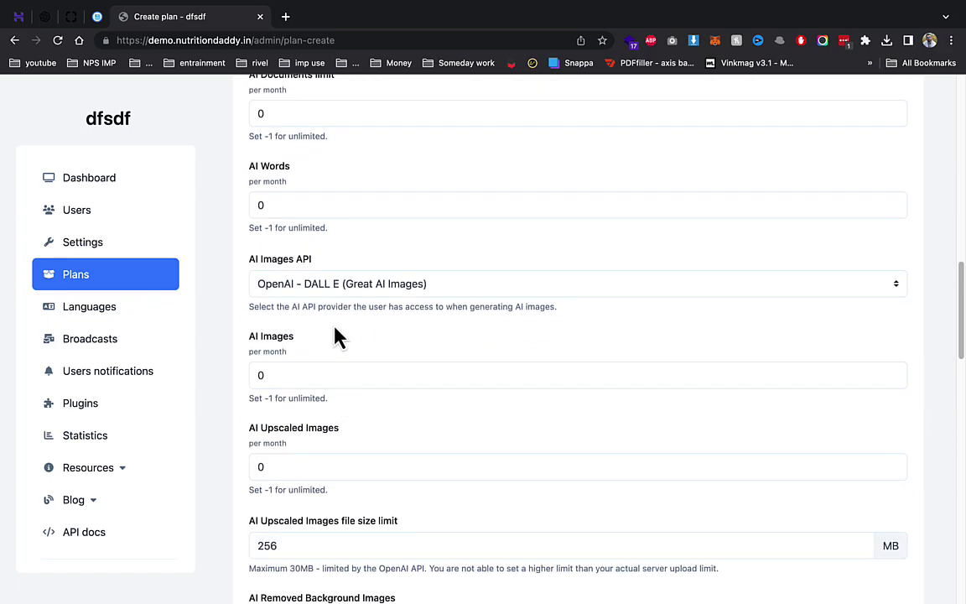
scroll(337, 335, "down", 1)
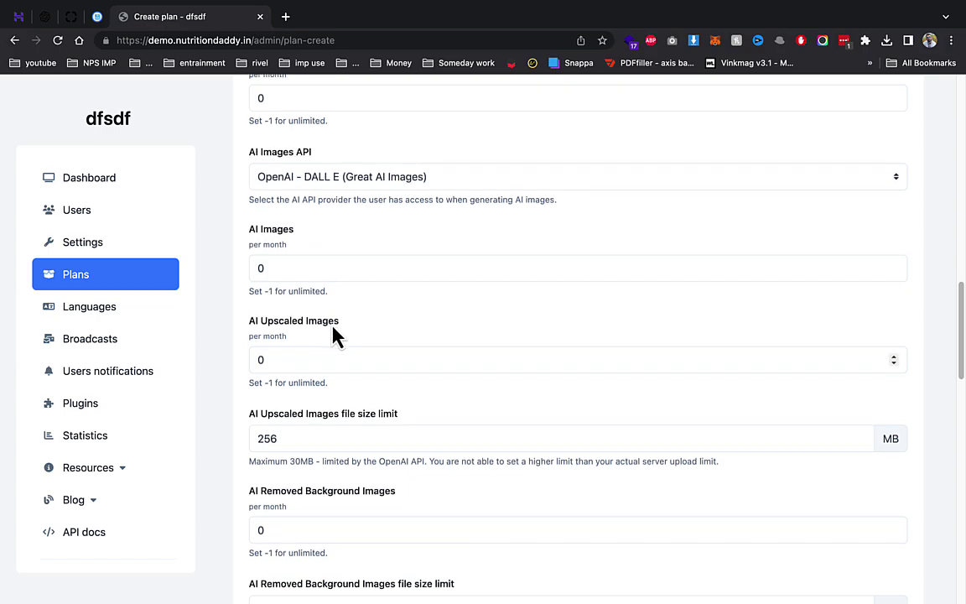
scroll(334, 335, "down", 2)
scroll(345, 317, "down", 5)
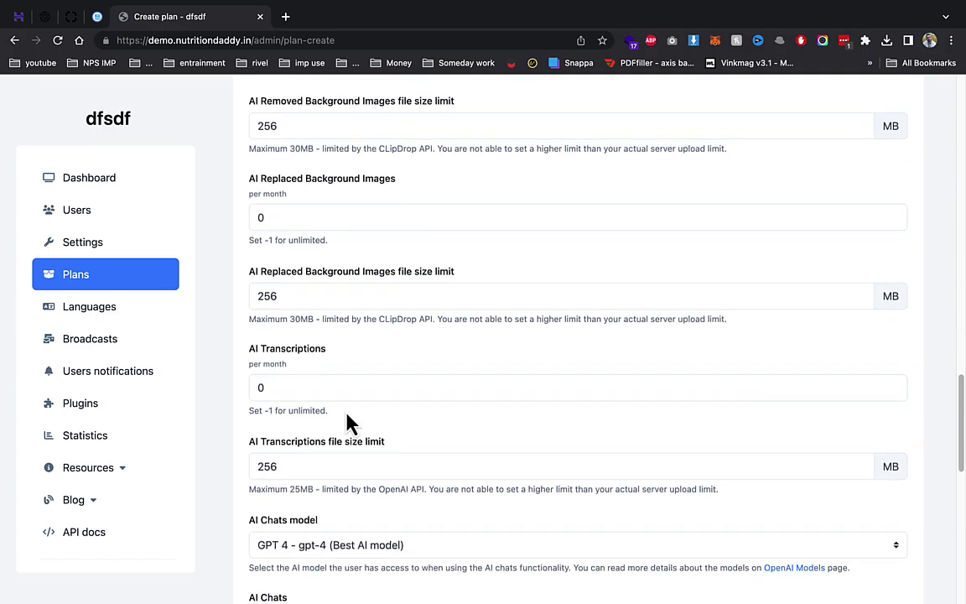
scroll(347, 417, "down", 5)
scroll(350, 412, "down", 5)
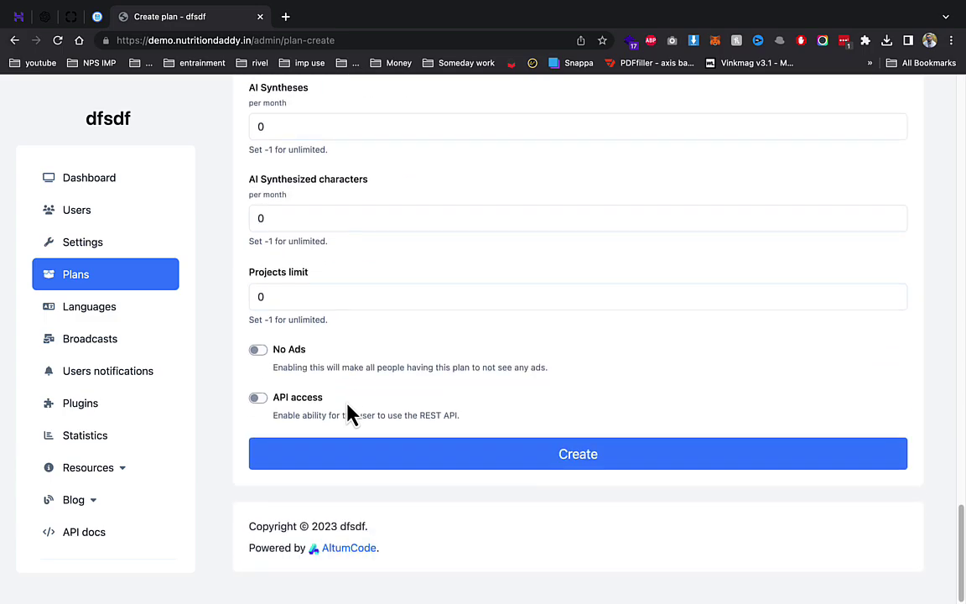
left_click(260, 352)
left_click(72, 316)
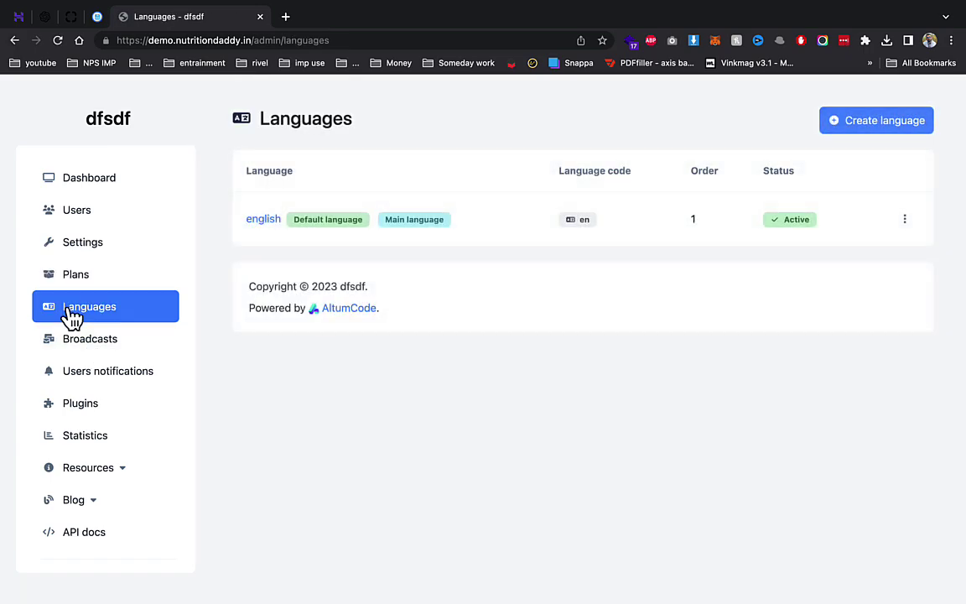
- Start a new broadcast with the name "dfsfs" and the subject "sdfsd"
left_click(73, 349)
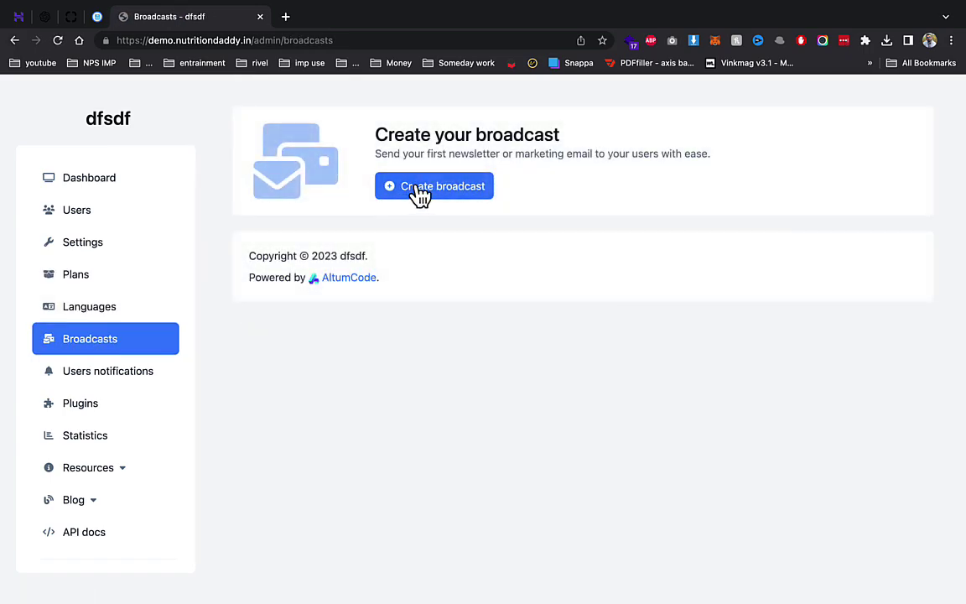
left_click(417, 190)
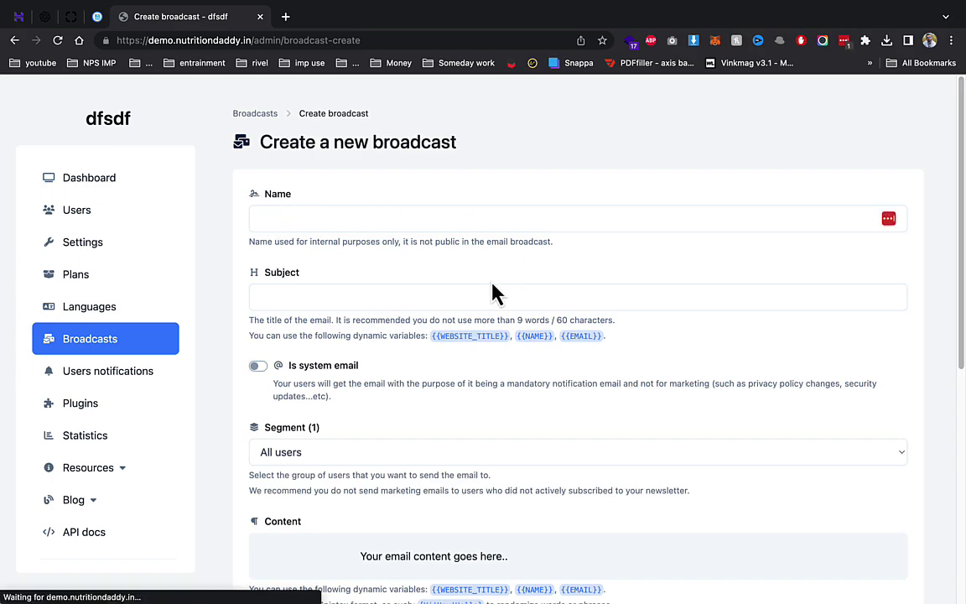
left_click(327, 221)
type("dfsfs")
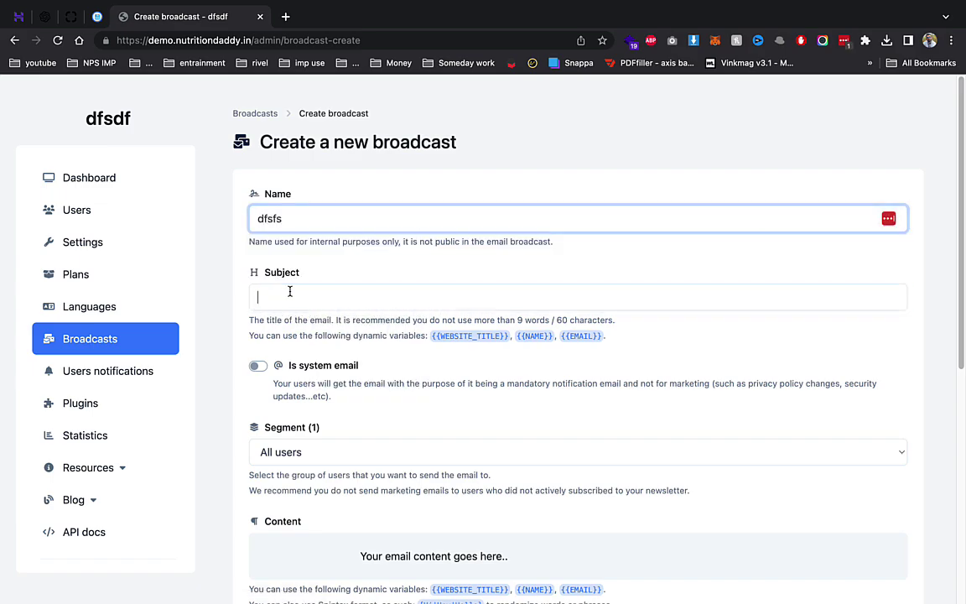
left_click(289, 291)
type("sdfsd")
scroll(341, 432, "down", 2)
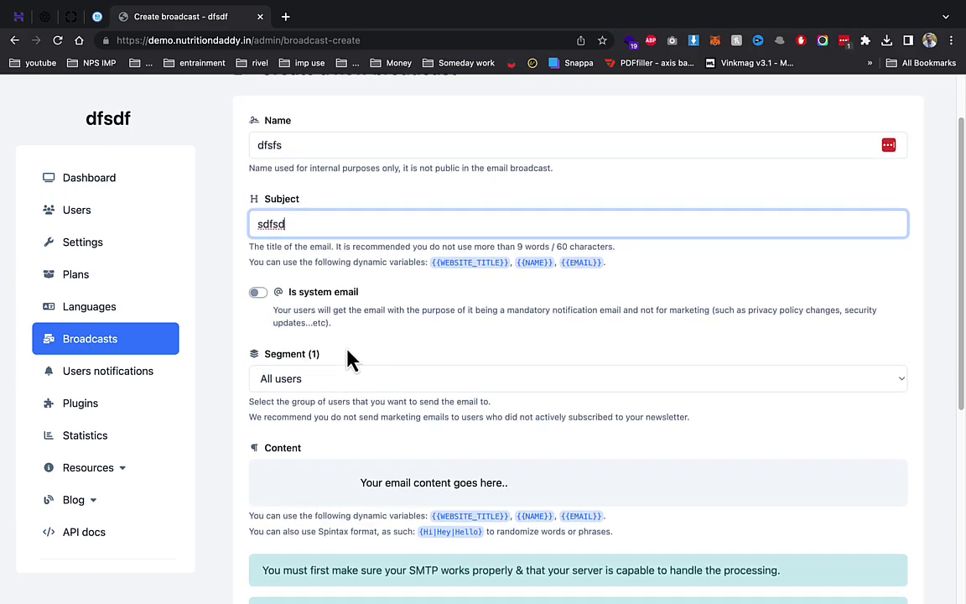
scroll(530, 410, "down", 3)
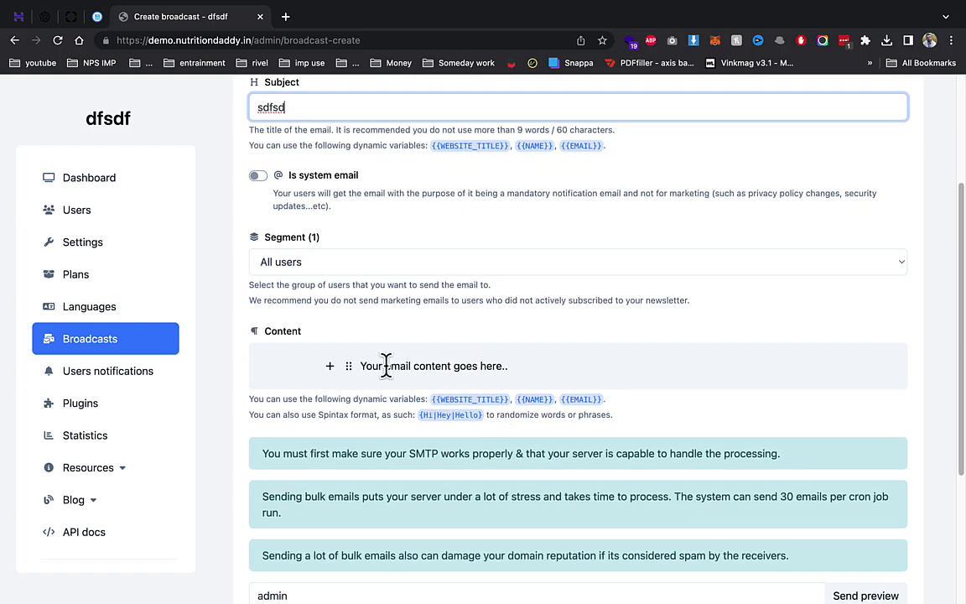
- Complete the broadcast's preview e-mail address and send the broadcast to all users
scroll(386, 366, "down", 5)
left_click(463, 459)
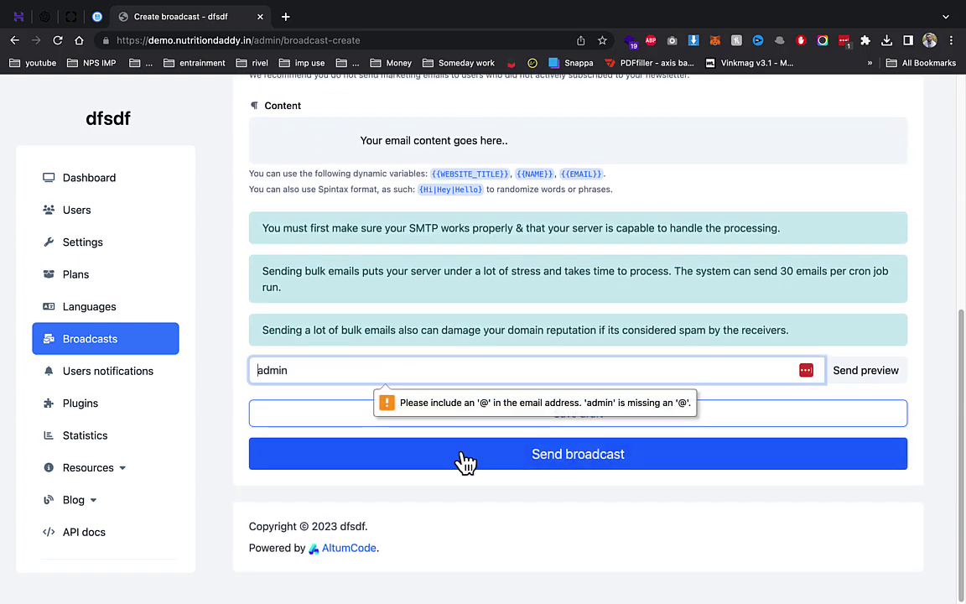
left_click(423, 371)
type("@")
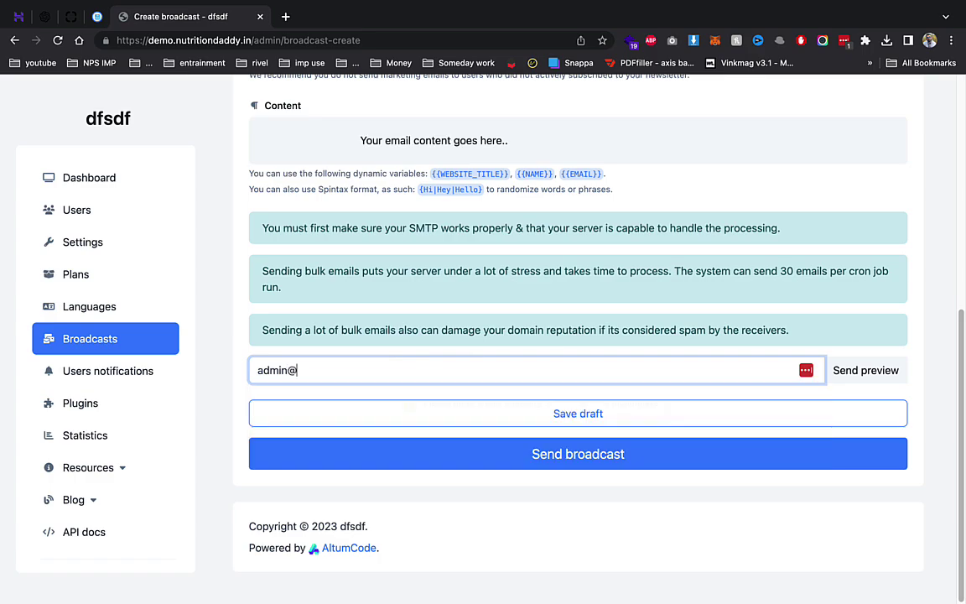
type("gmail.com")
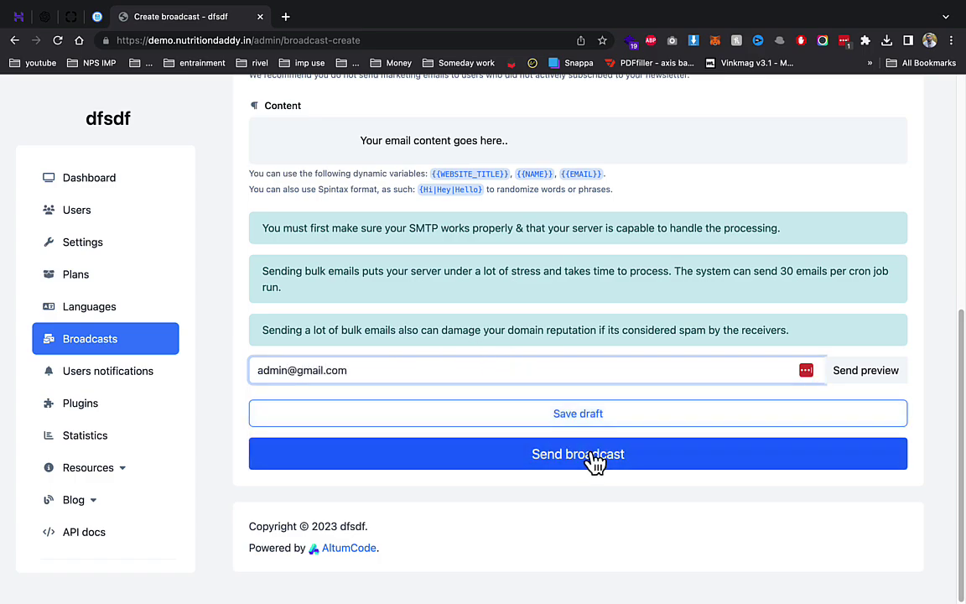
left_click(593, 459)
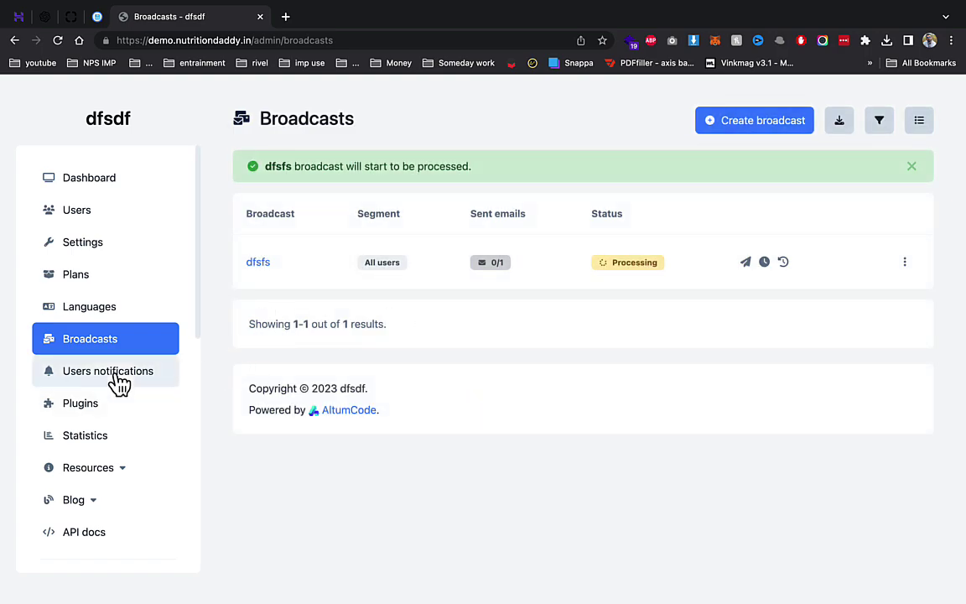
- Examine the available plugins and read the full description of the Image optimizer plugin
left_click(99, 408)
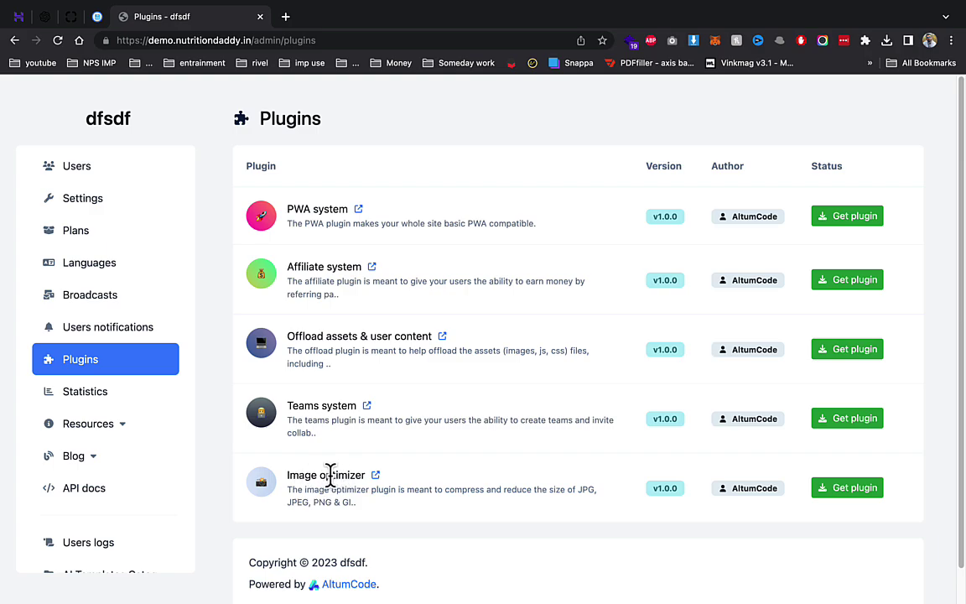
left_click_drag(358, 490, 533, 509)
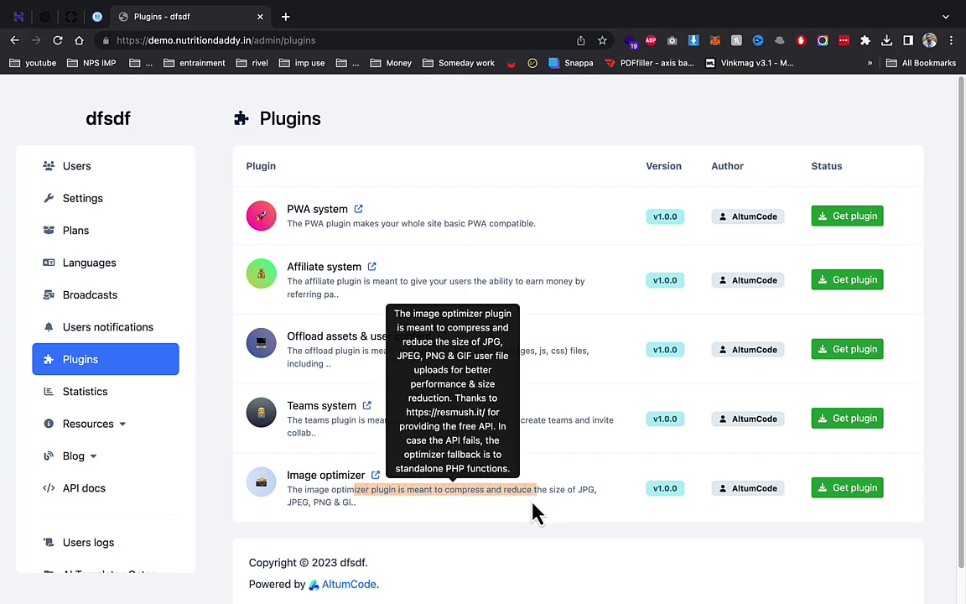
left_click(377, 509)
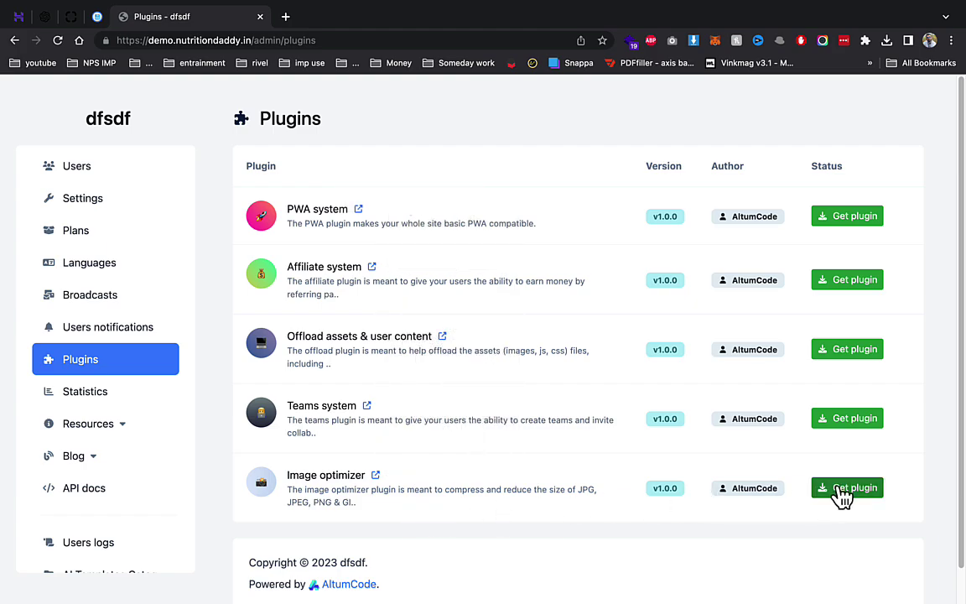
- Examine the Growth, Database, Users and Payments sections of the site statistics
left_click(99, 398)
scroll(302, 310, "down", 1)
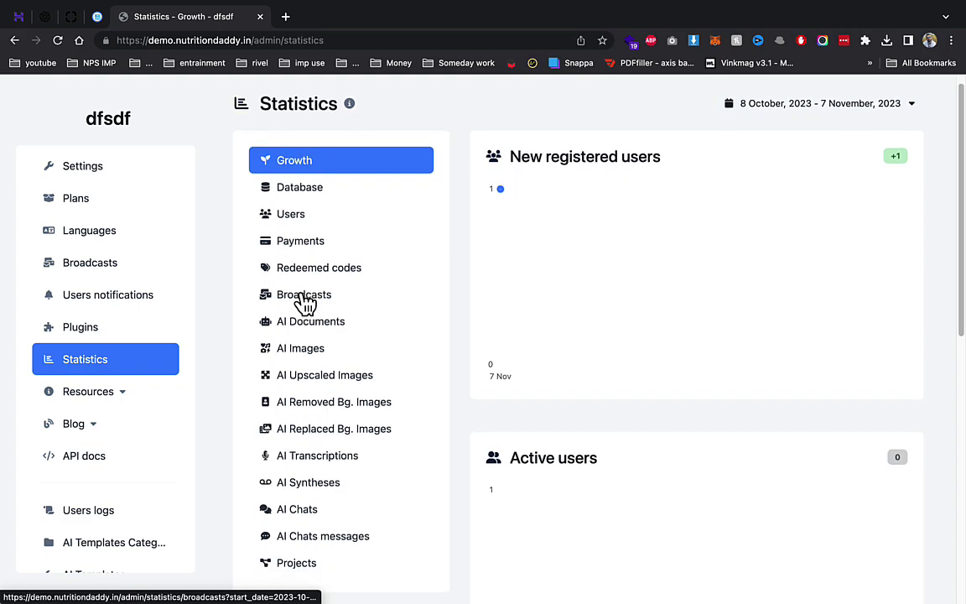
left_click(304, 201)
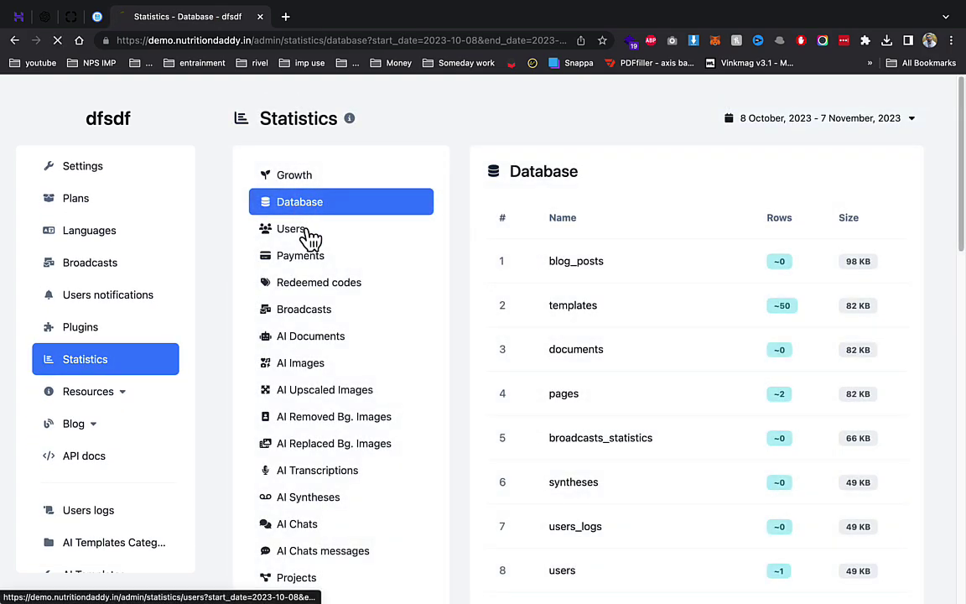
left_click(306, 233)
left_click(317, 261)
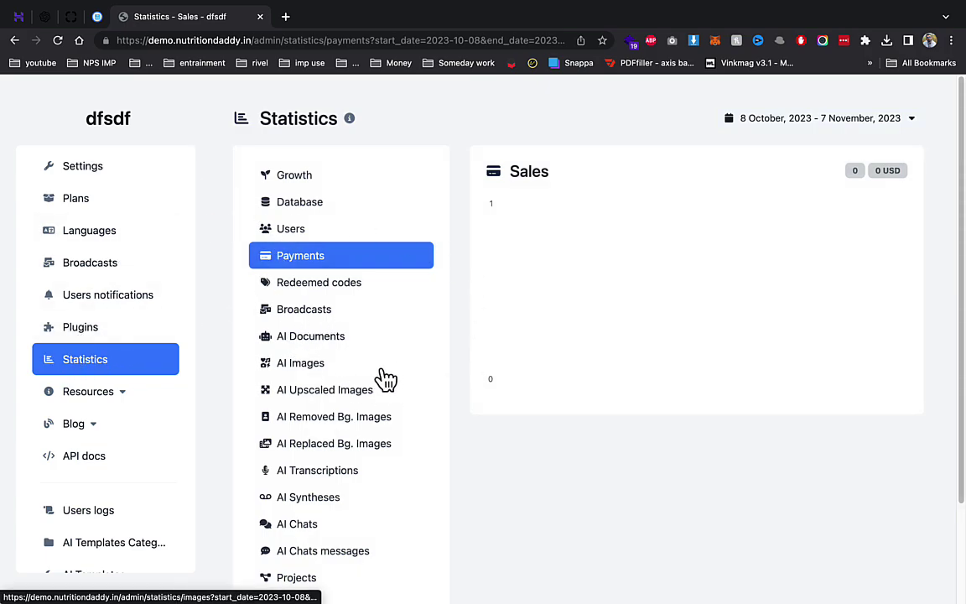
- Look at the Broadcasts statistics and the blog's Categories and Posts sections in the admin area
left_click(324, 312)
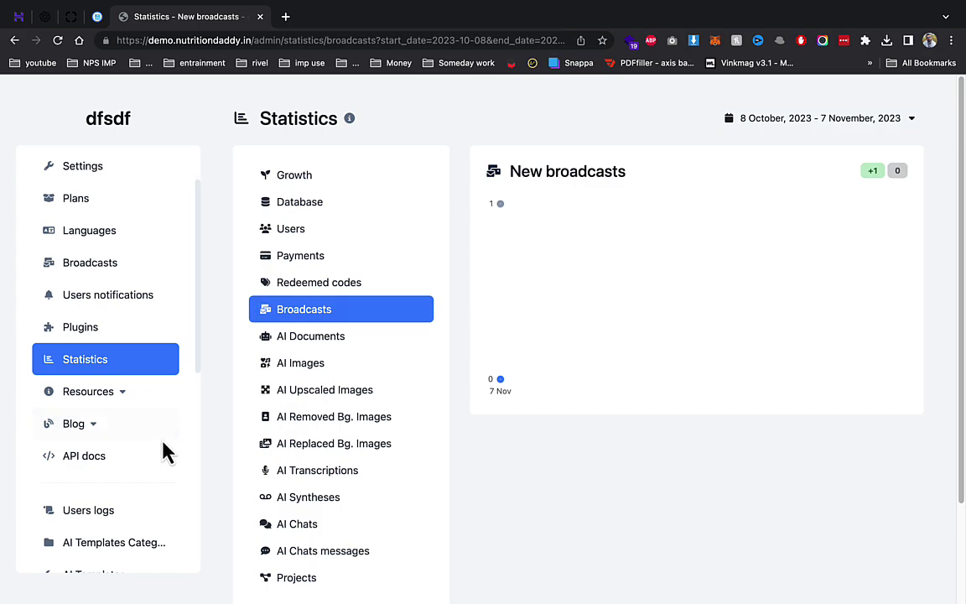
left_click(78, 425)
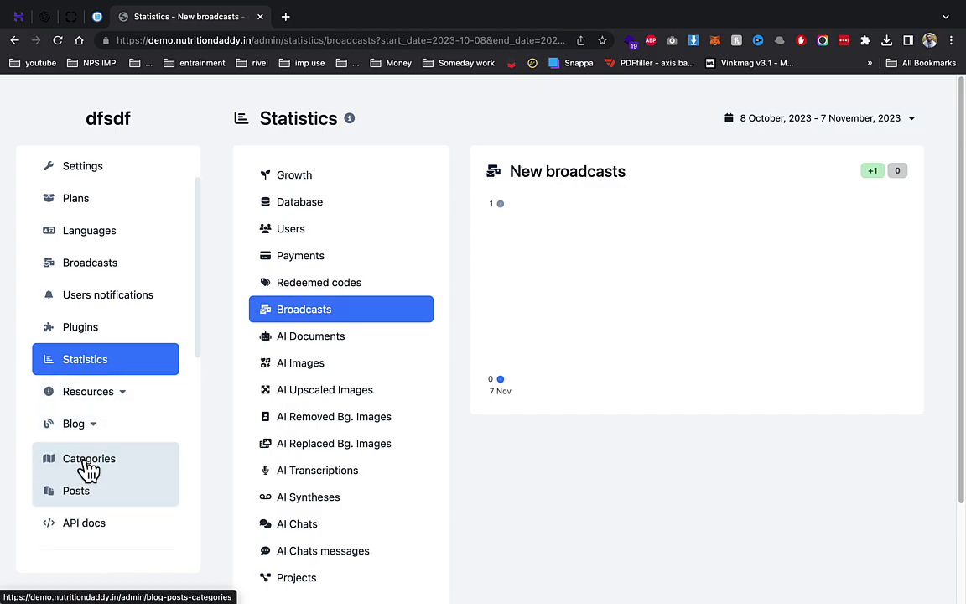
left_click(89, 469)
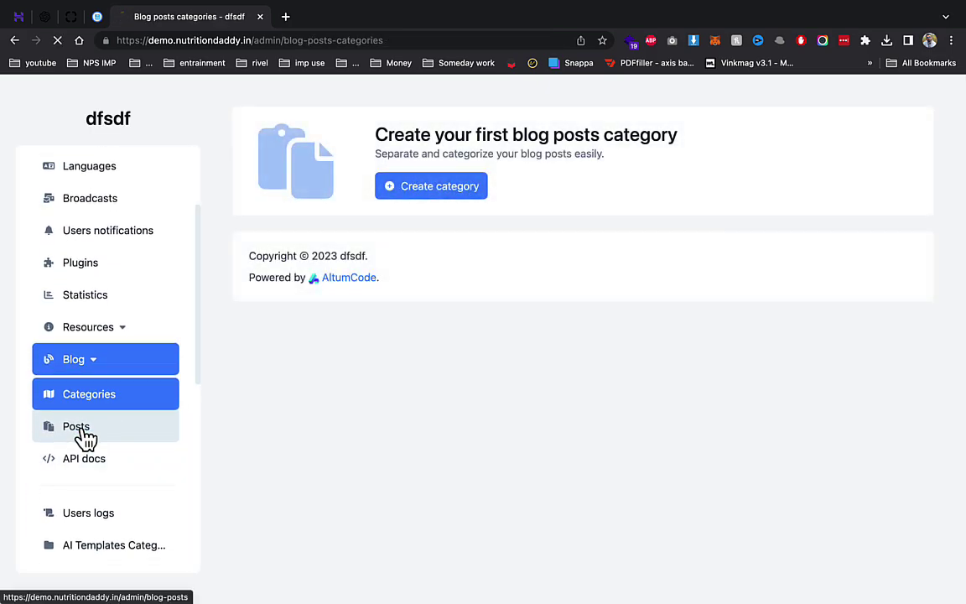
left_click(86, 438)
- Examine the Admin API documentation, including the API key and base URL fields and the authentication example
left_click(99, 455)
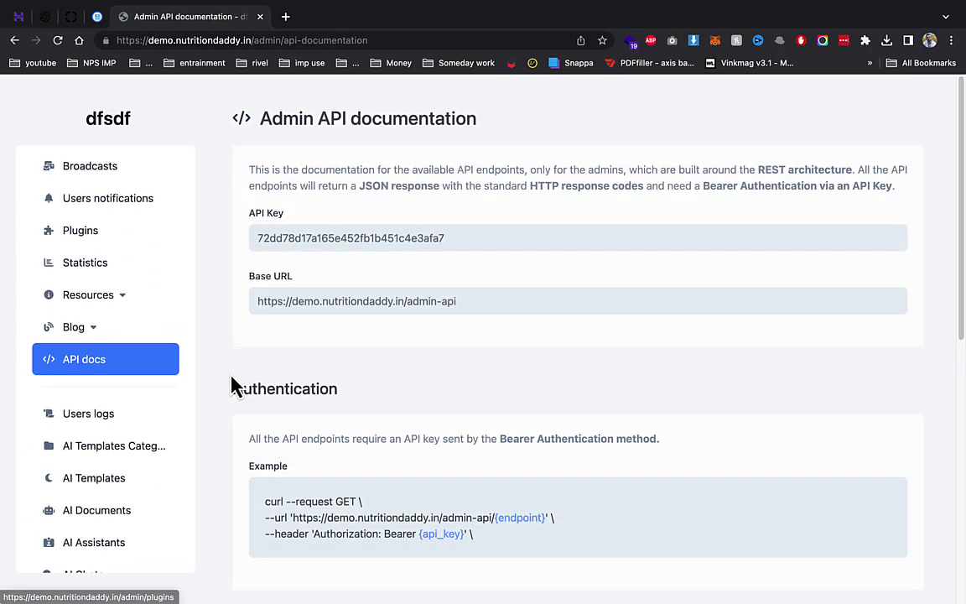
scroll(219, 388, "down", 1)
left_click(295, 226)
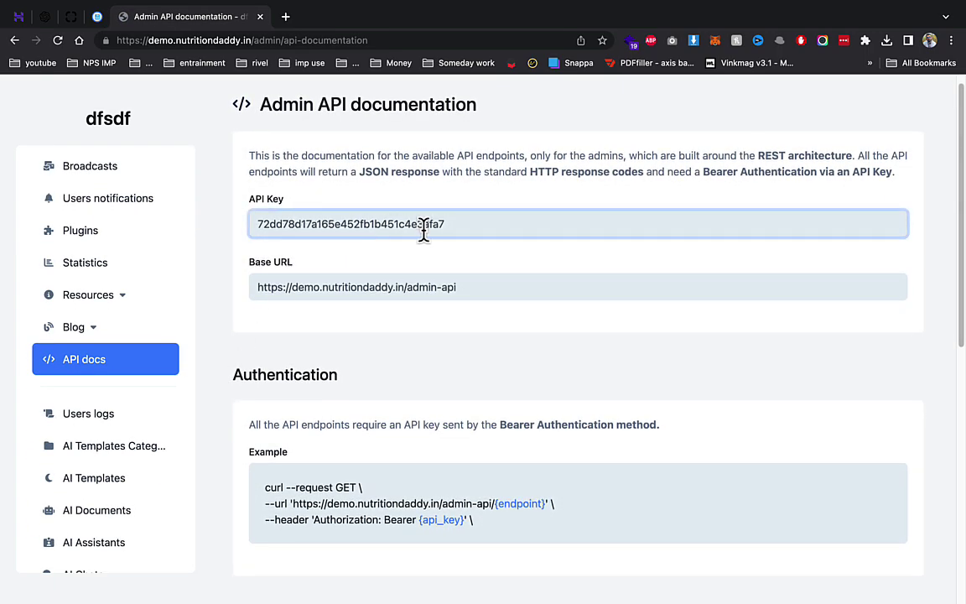
left_click(394, 289)
scroll(381, 318, "down", 5)
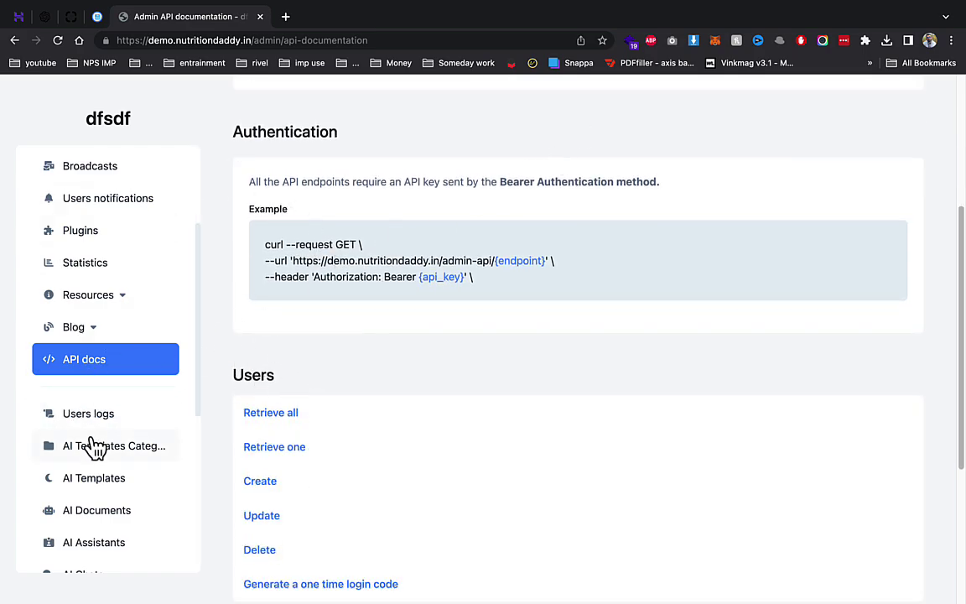
- Check the users logs and examine the edit form of the Text category among the AI template categories
scroll(97, 424, "down", 1)
left_click(101, 404)
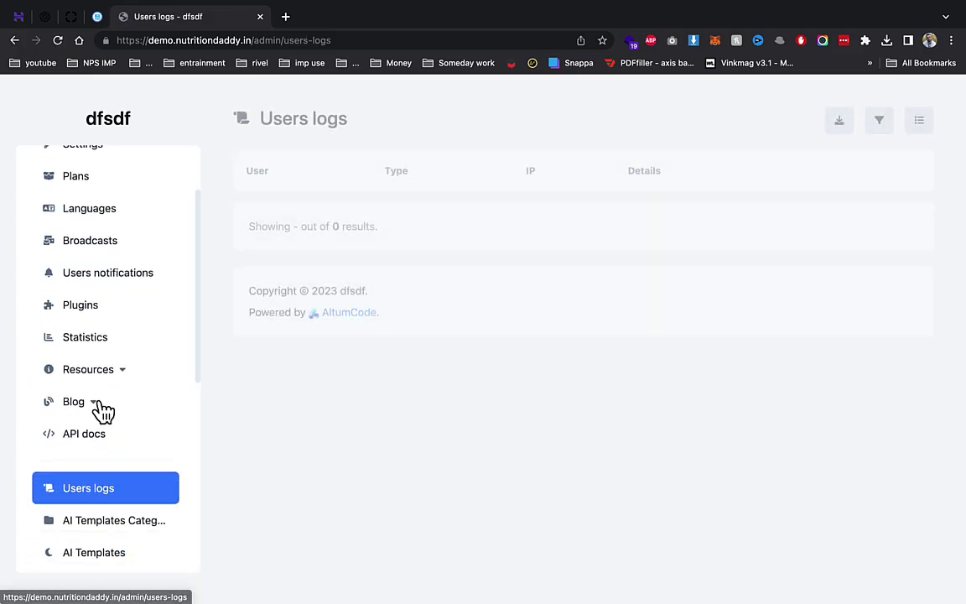
left_click(138, 404)
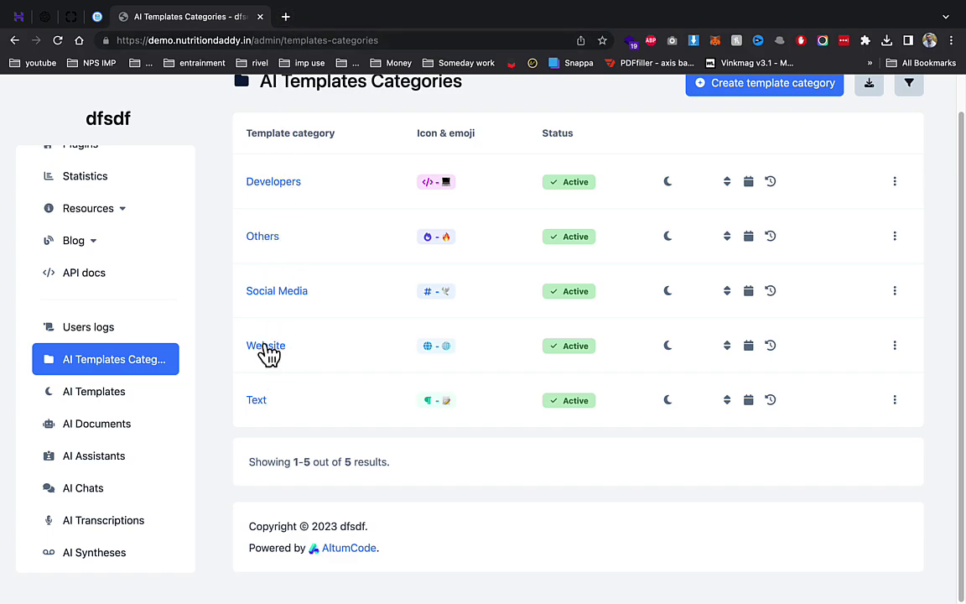
left_click(256, 400)
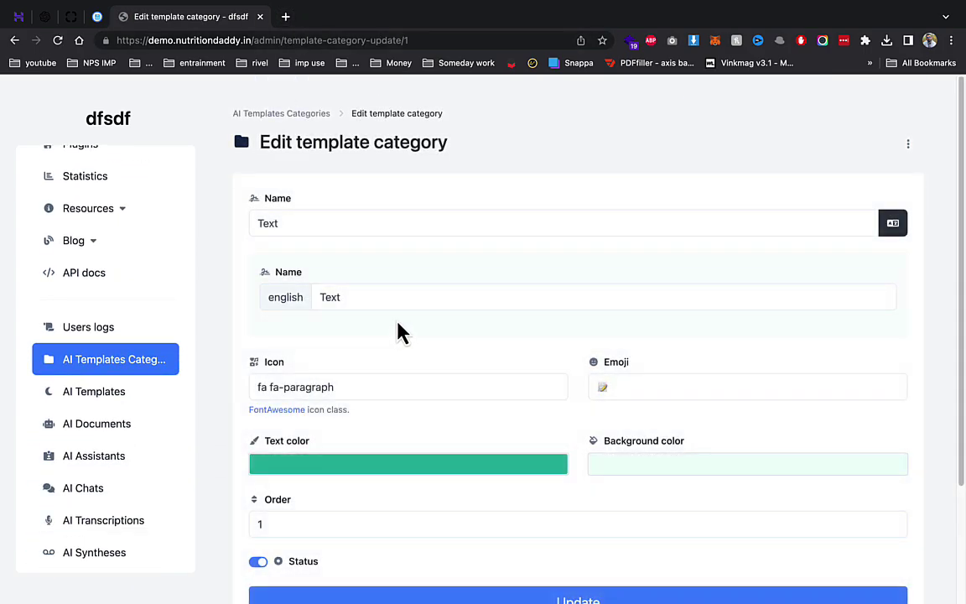
scroll(503, 352, "down", 3)
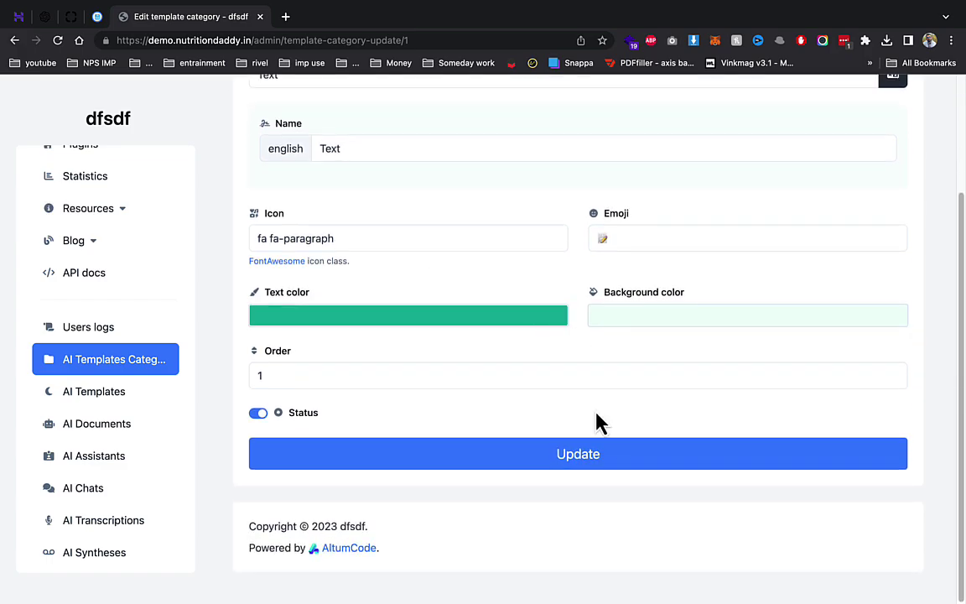
- Open the Google advertisement AI template for editing and copy its full prompt text
left_click(128, 398)
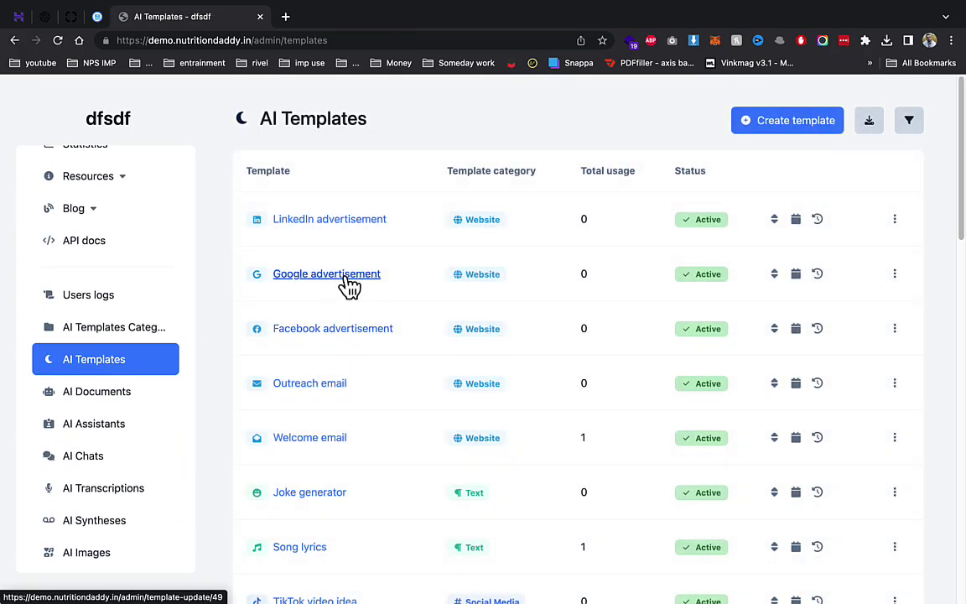
left_click(346, 278)
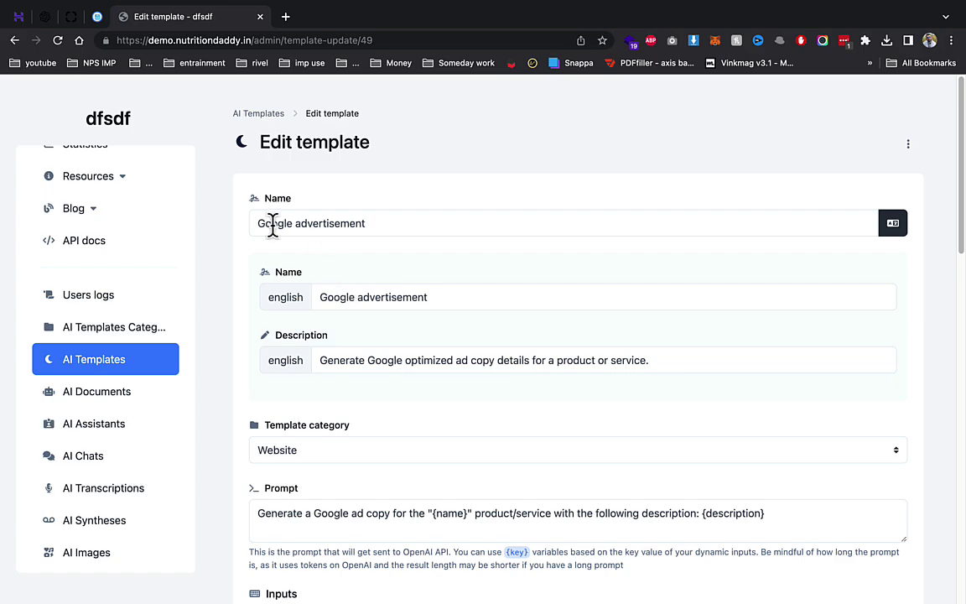
left_click_drag(273, 225, 425, 218)
scroll(323, 321, "down", 3)
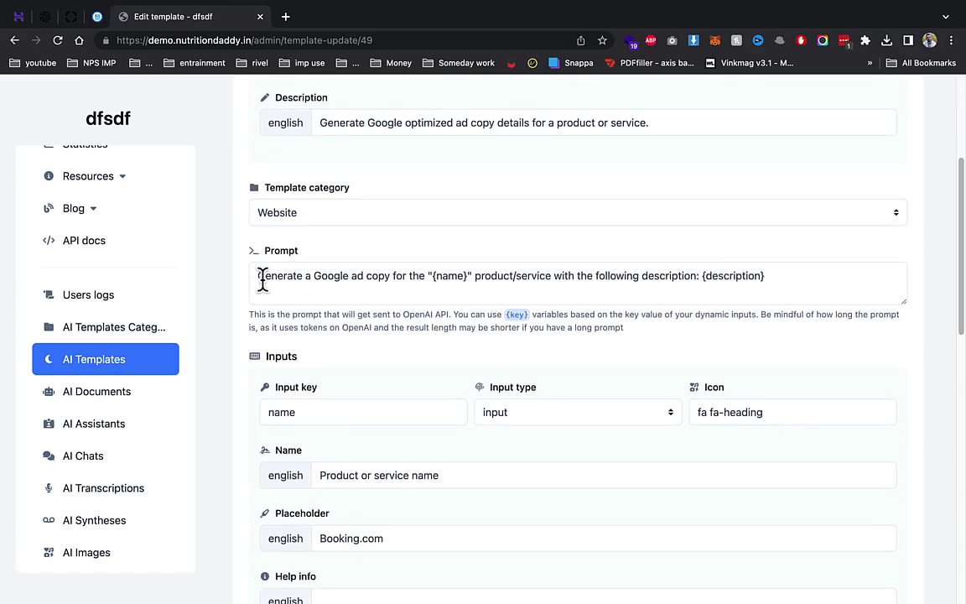
left_click_drag(259, 276, 737, 285)
triple_click(634, 275)
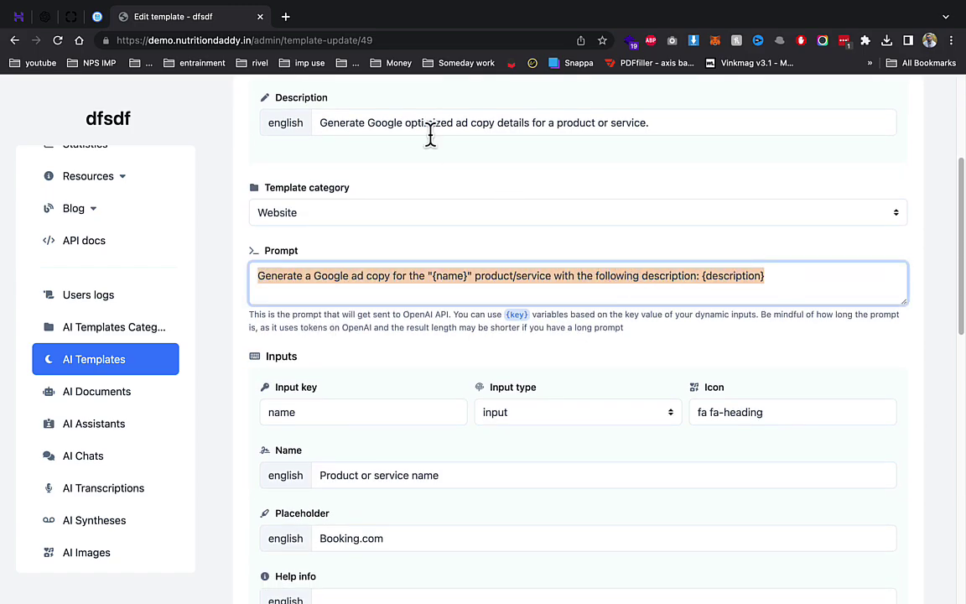
- Open ChatGPT in a new tab and send the copied prompt with the name replaced by "shirt" and the description by "red shirt"
left_click(285, 17)
type("ch")
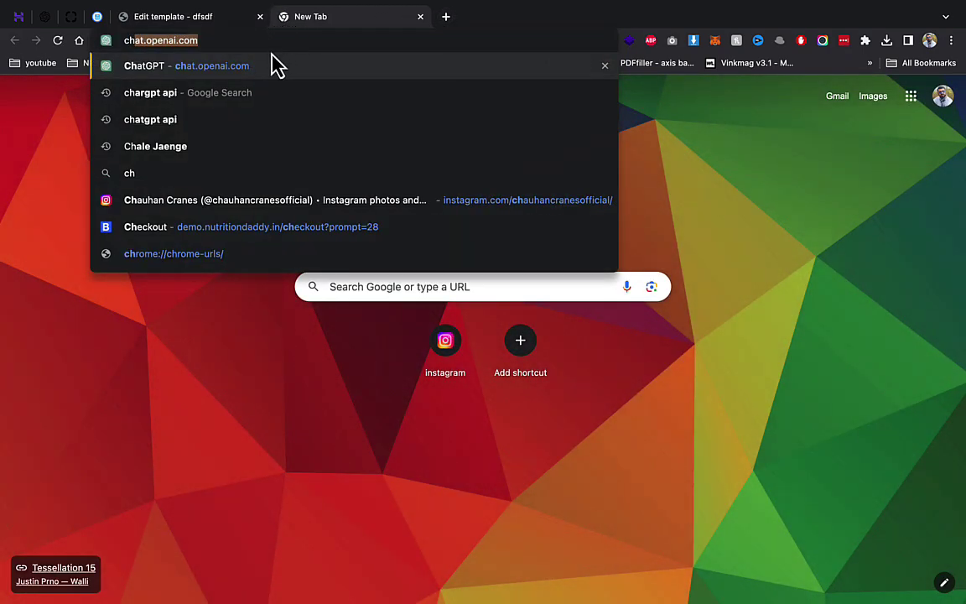
key("Return")
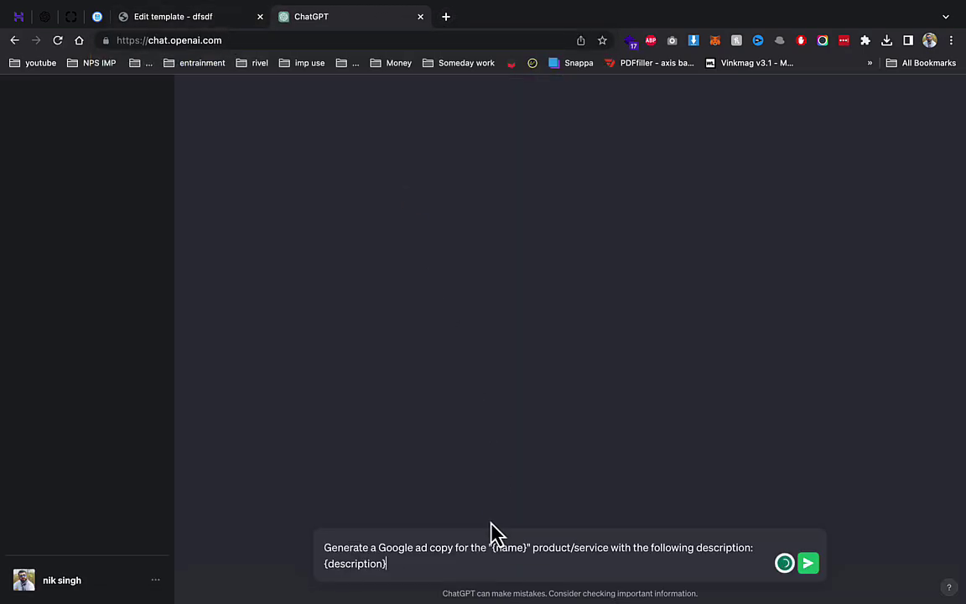
double_click(510, 547)
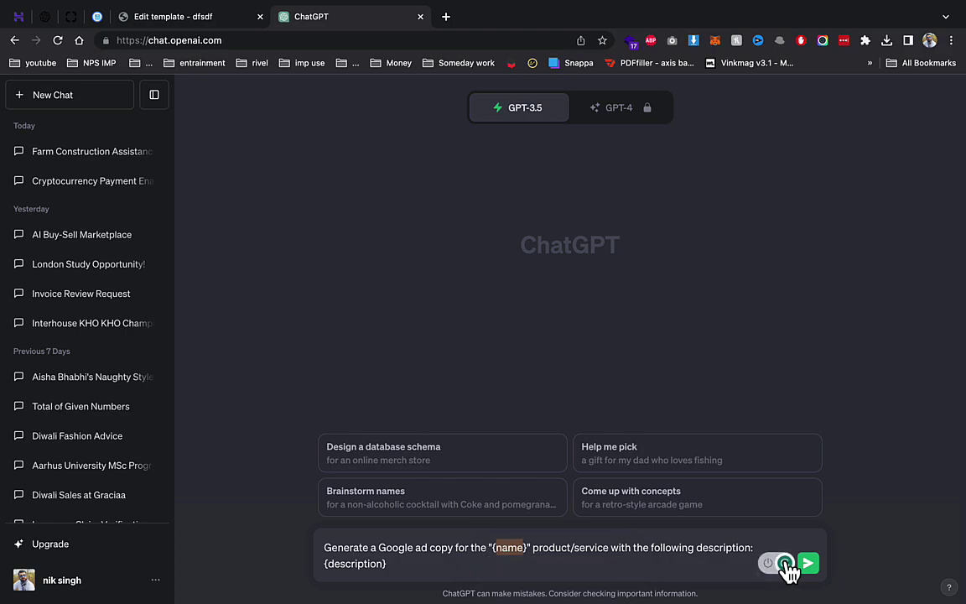
type("shirt")
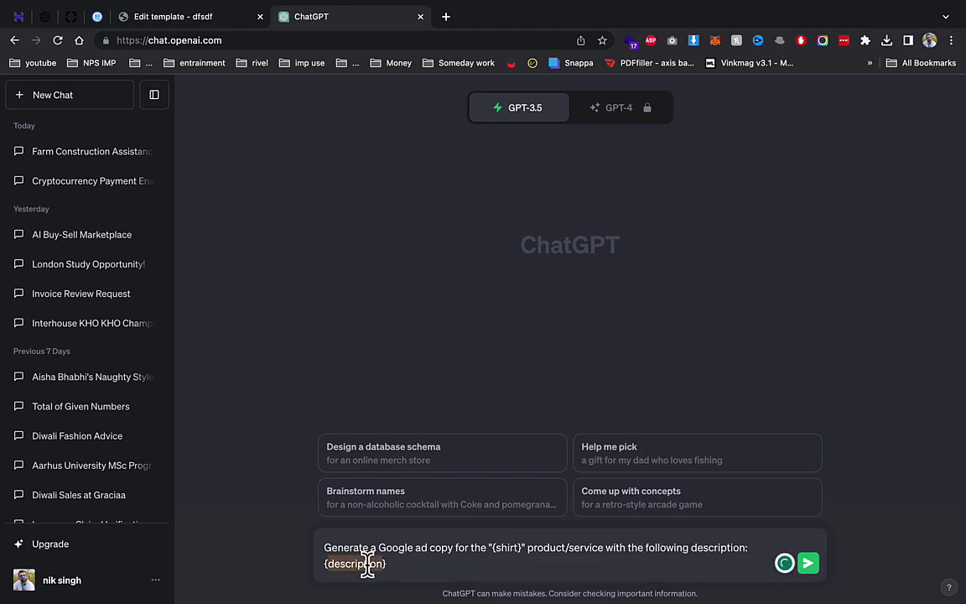
type("re")
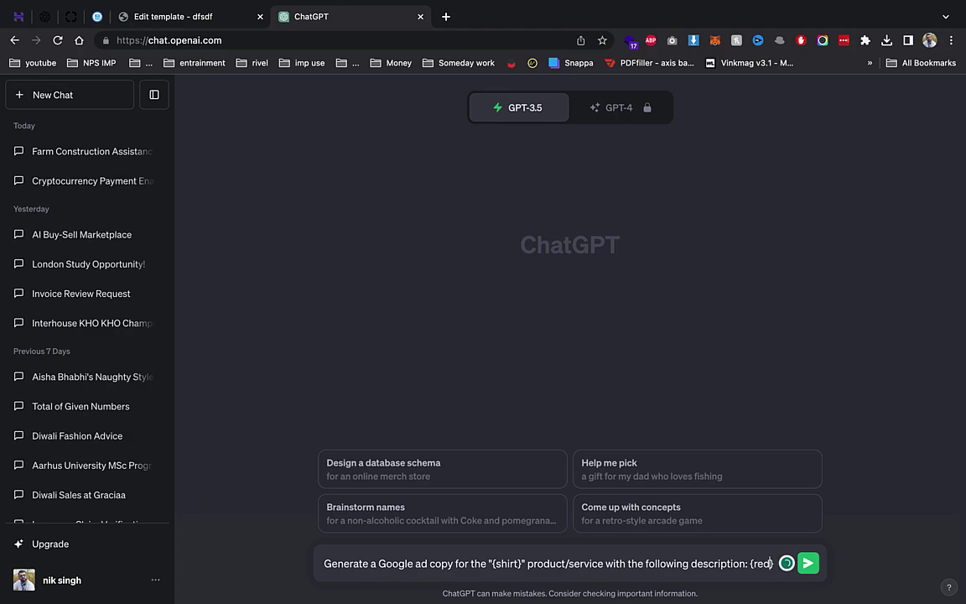
type("d shirt")
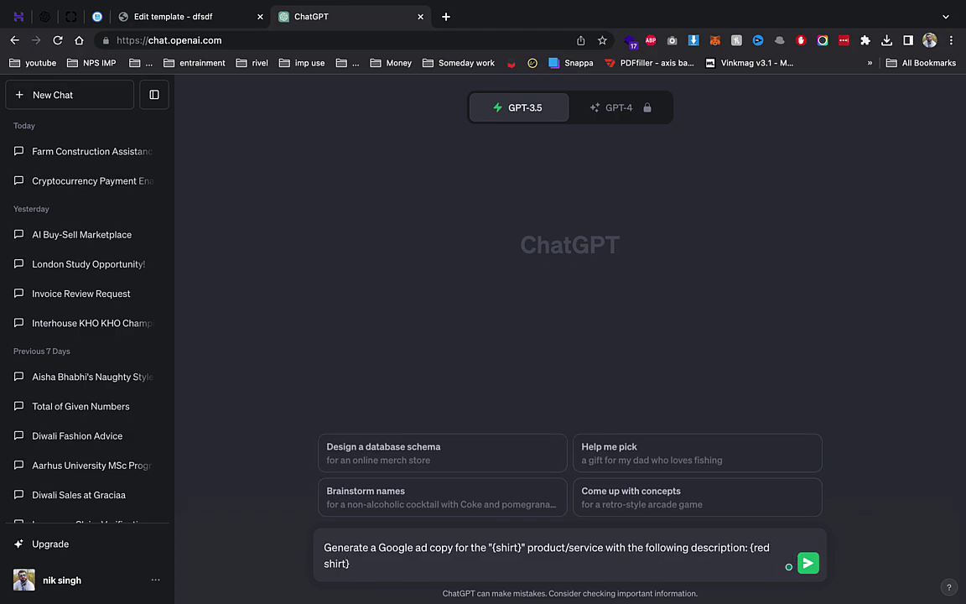
key("Return")
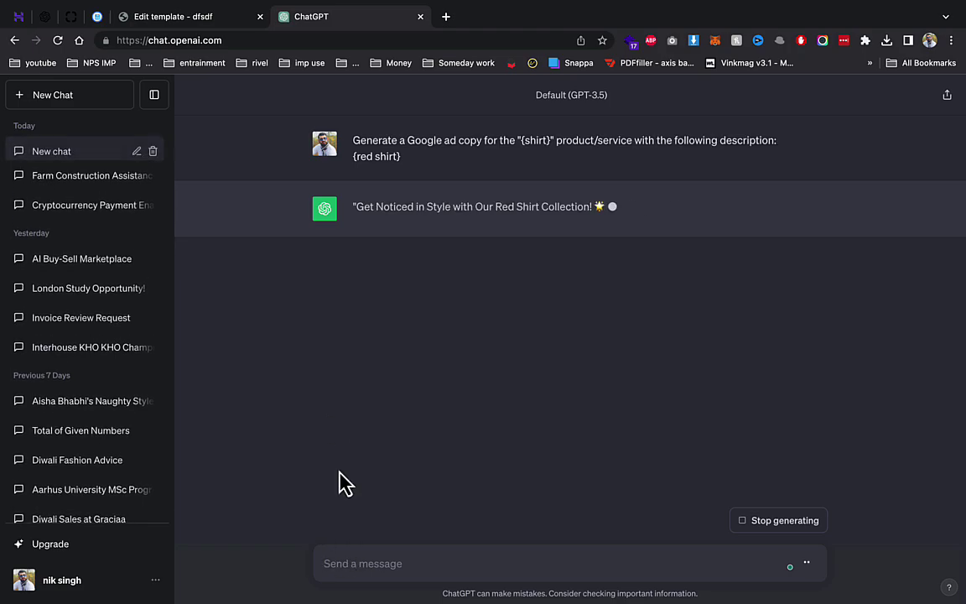
- Review the replaced placeholders in the sent ChatGPT prompt and return to the Google advertisement template form
triple_click(393, 159)
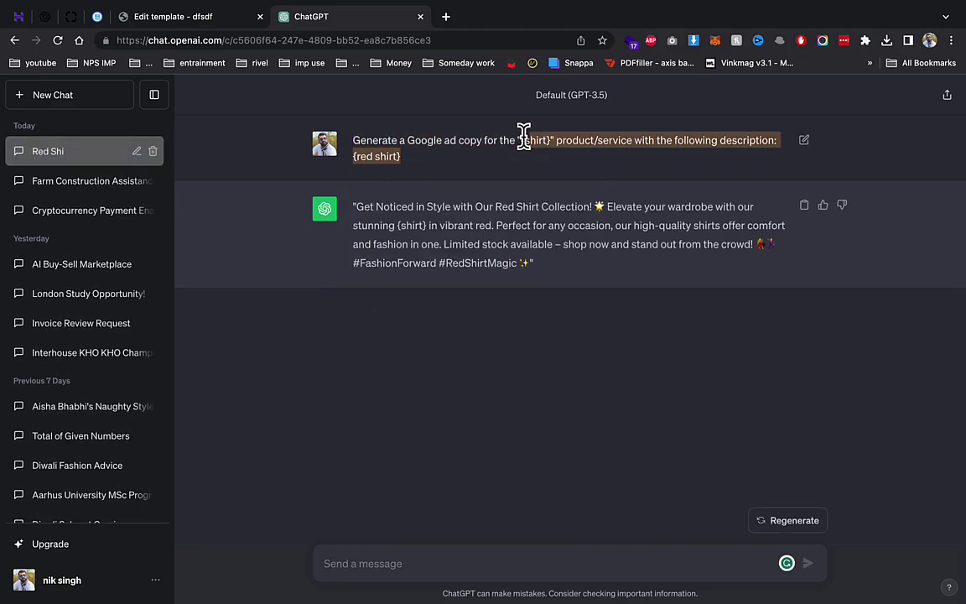
left_click_drag(522, 140, 545, 140)
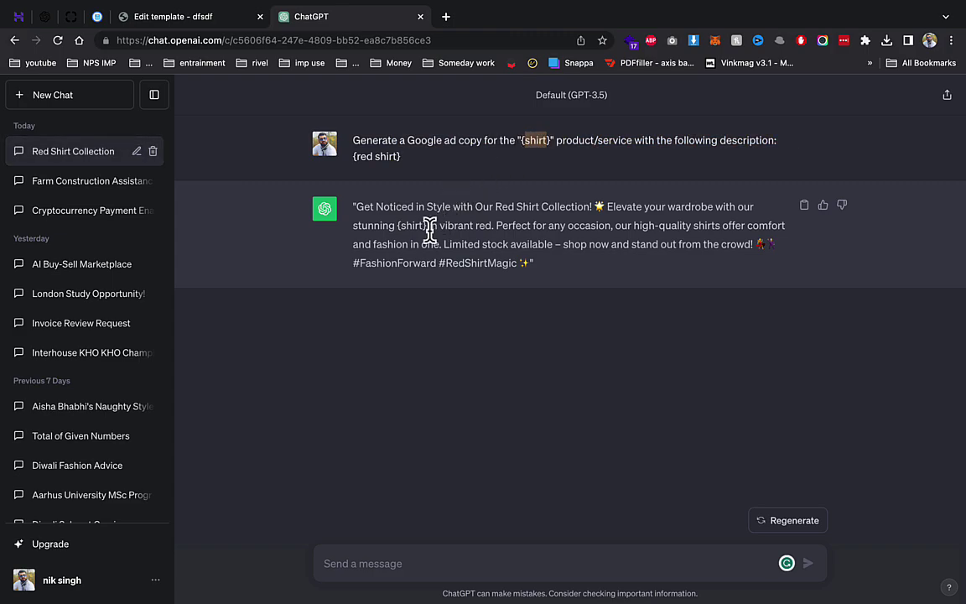
left_click(192, 18)
scroll(360, 310, "up", 5)
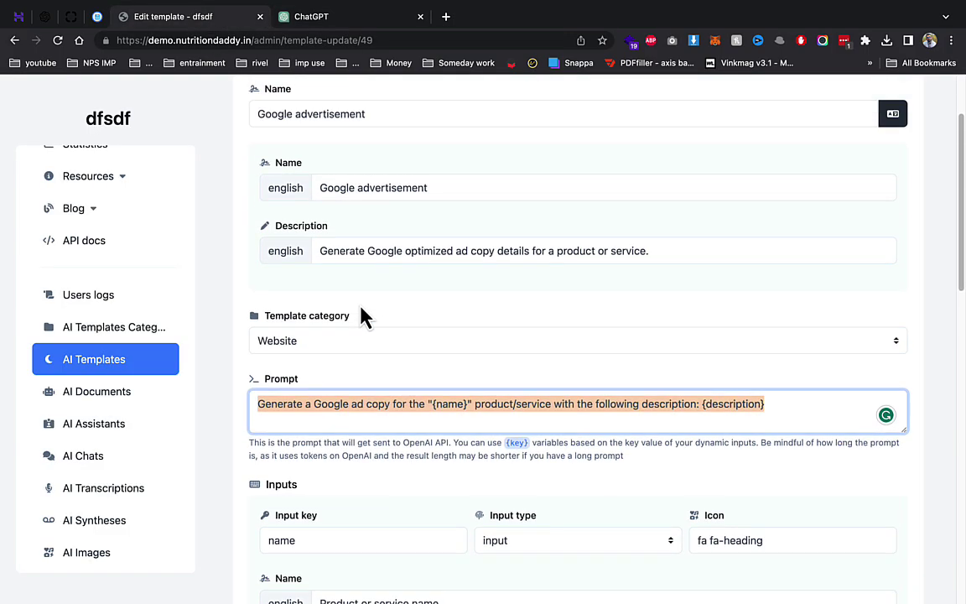
- Browse the list of AI templates across the Website, Text, Social Media and Developers categories
left_click(122, 365)
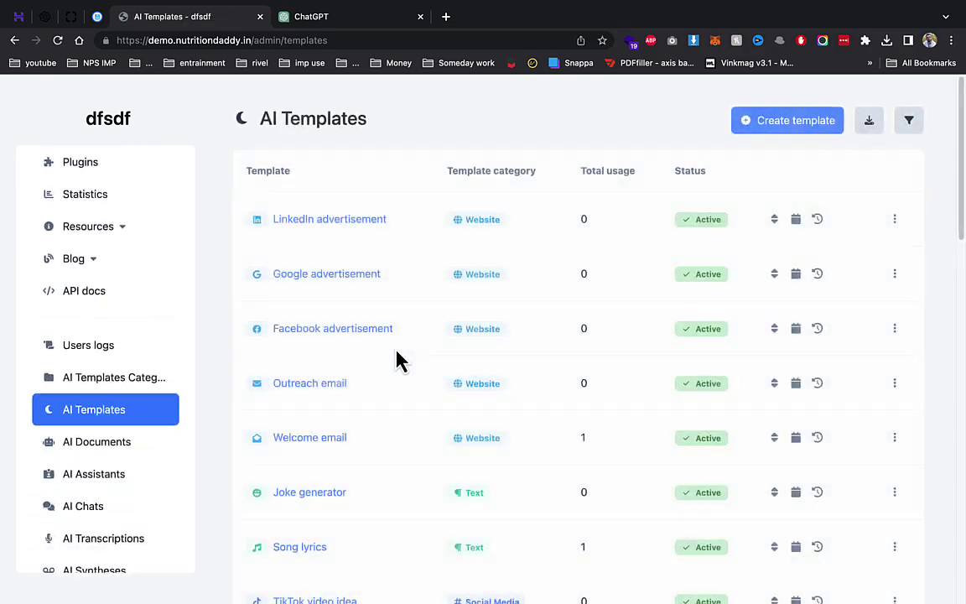
scroll(370, 370, "down", 5)
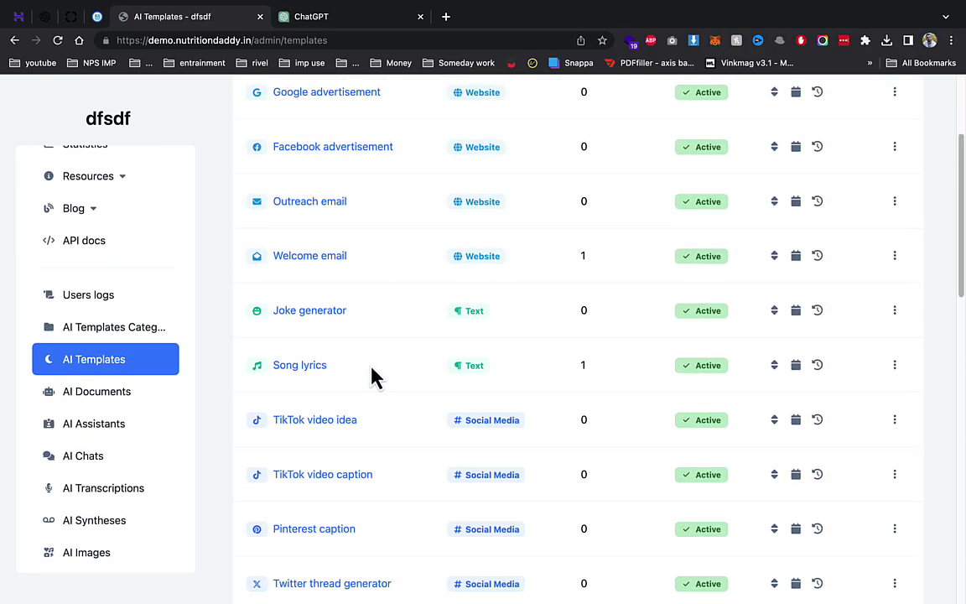
scroll(339, 420, "down", 2)
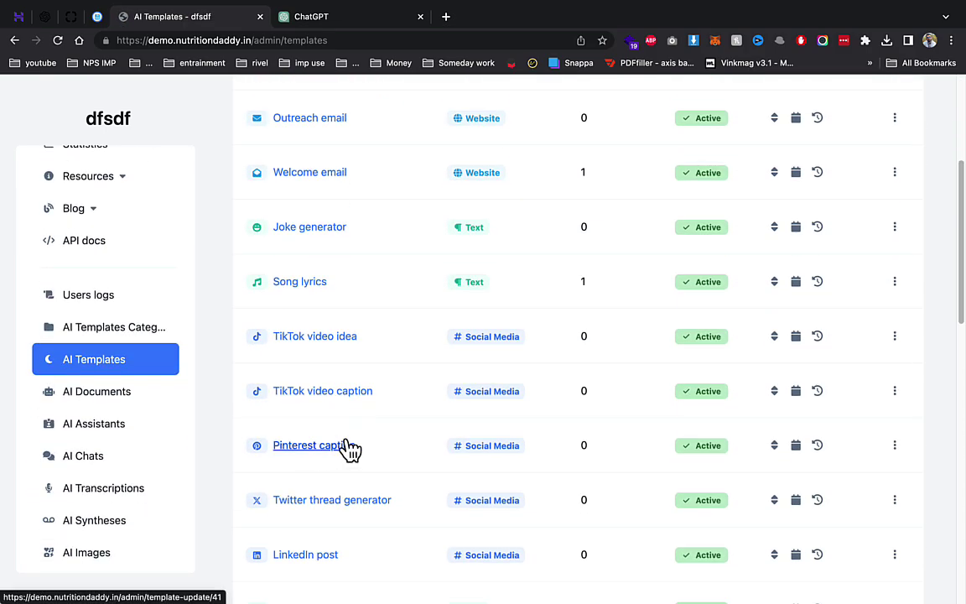
scroll(351, 450, "down", 2)
scroll(343, 447, "down", 2)
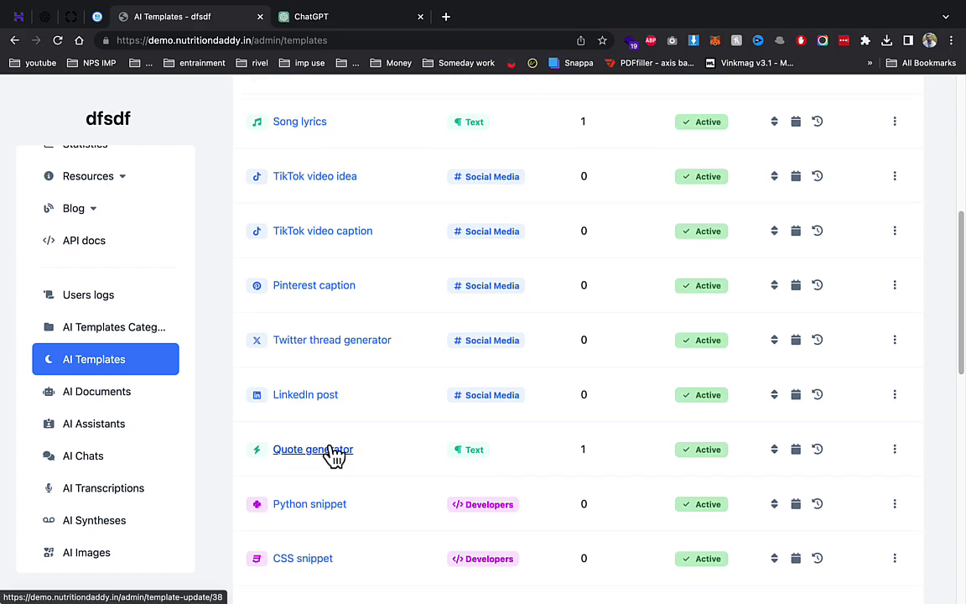
scroll(333, 454, "down", 3)
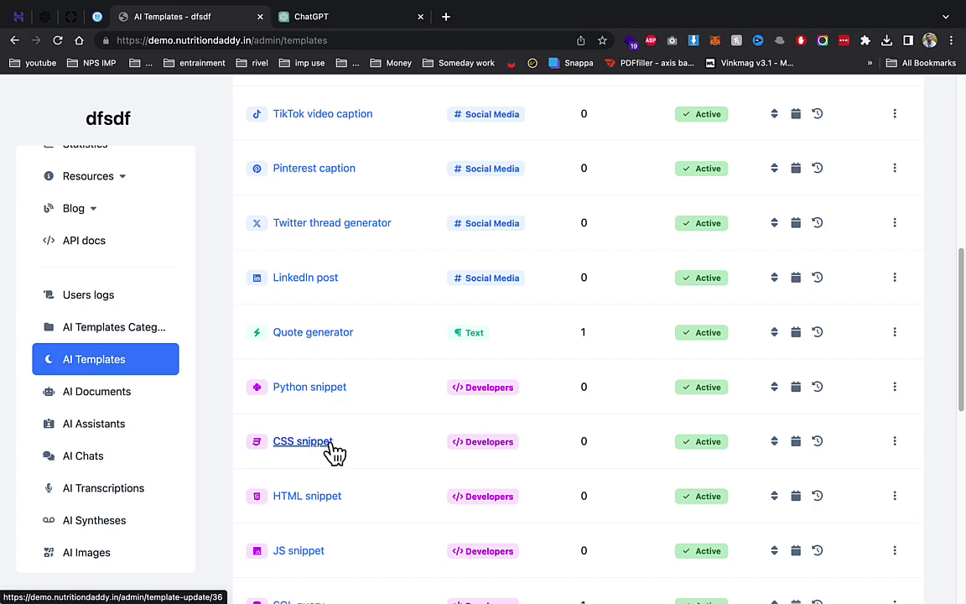
scroll(351, 427, "up", 10)
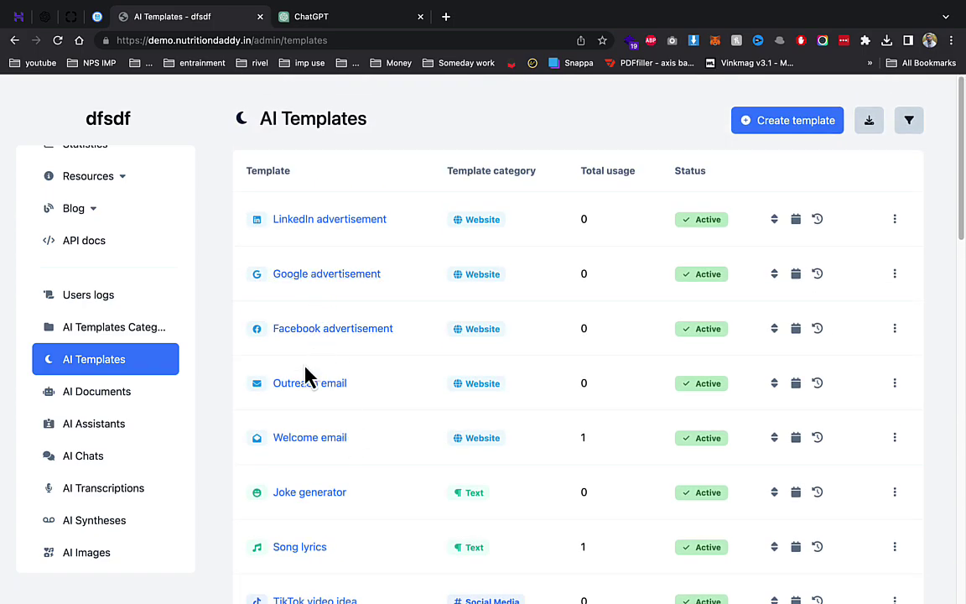
- View the admin pages for AI Documents, AI Upscaled images and AI Removed Background images
left_click(117, 388)
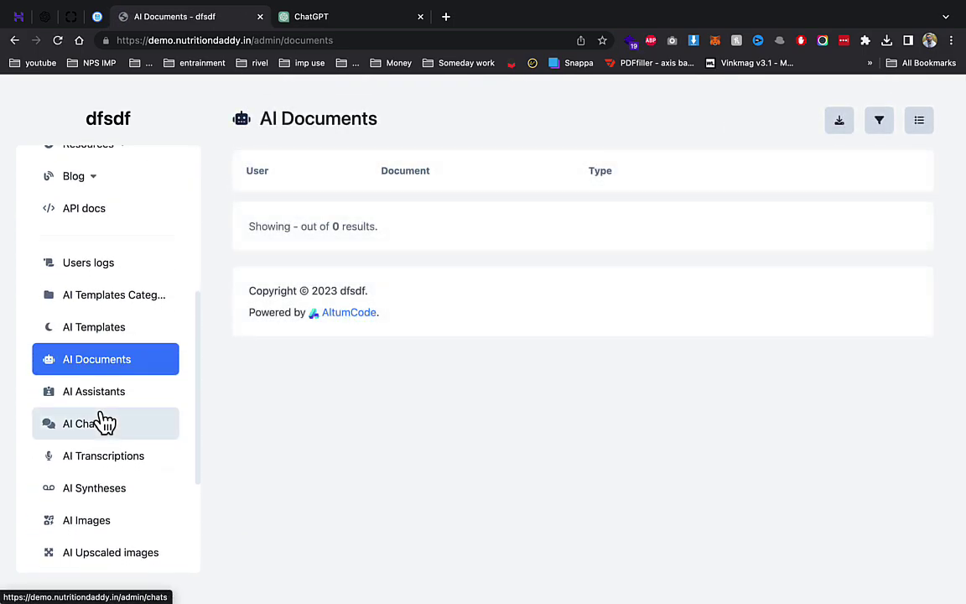
scroll(107, 452, "down", 3)
left_click(119, 496)
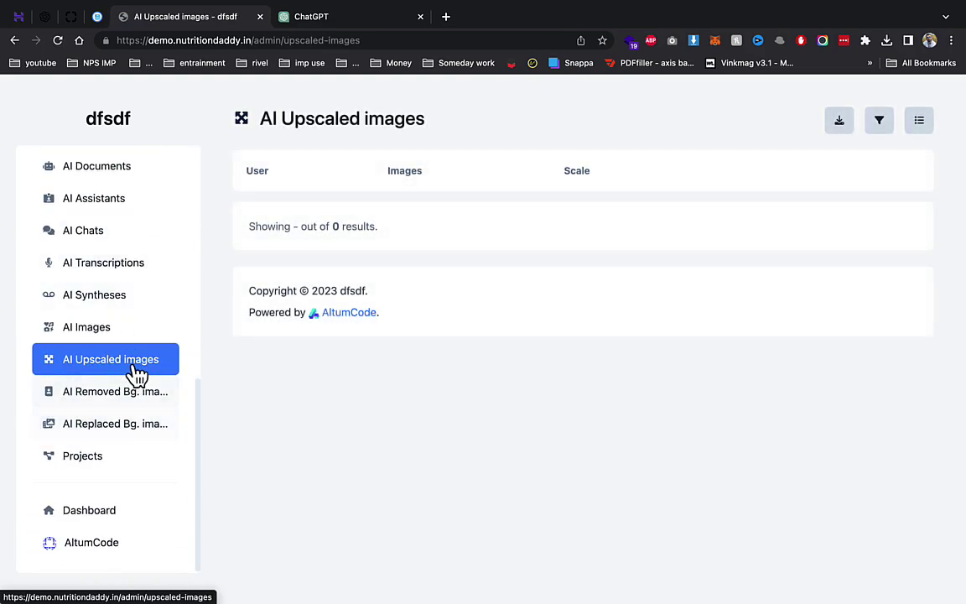
left_click(136, 404)
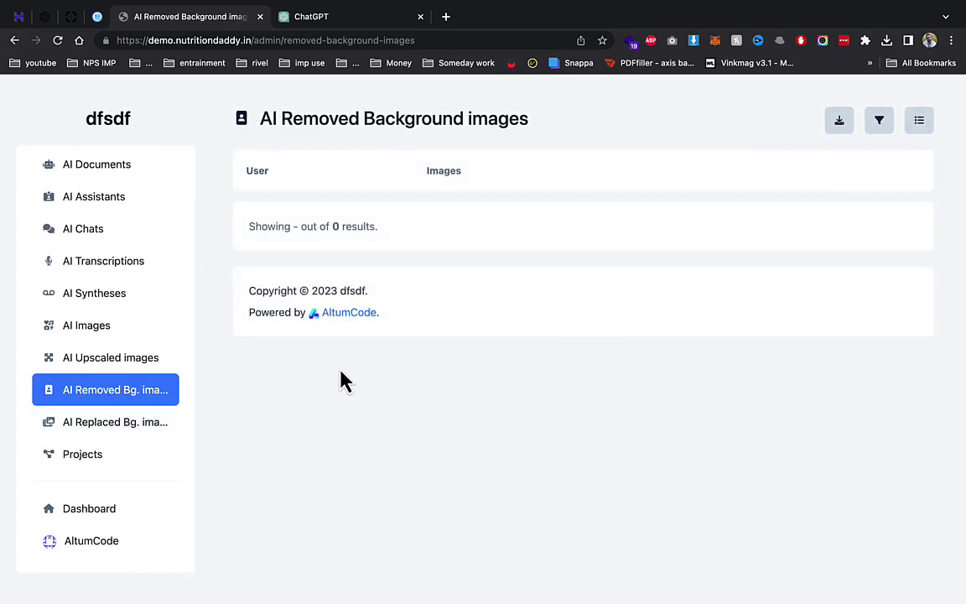
- Leave the admin area for the user dashboard and browse the Text templates on the Templates page
left_click(130, 510)
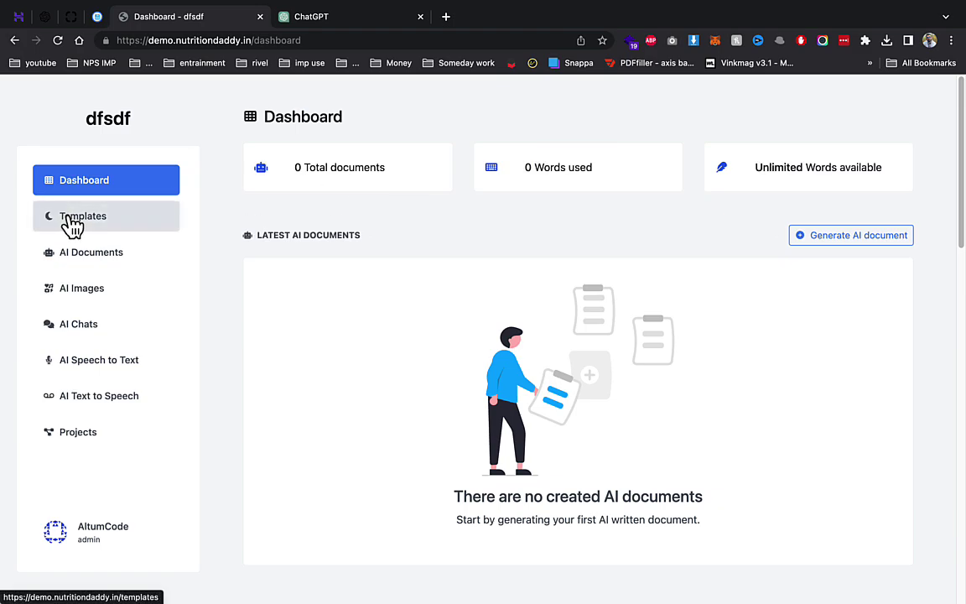
scroll(315, 234, "down", 3)
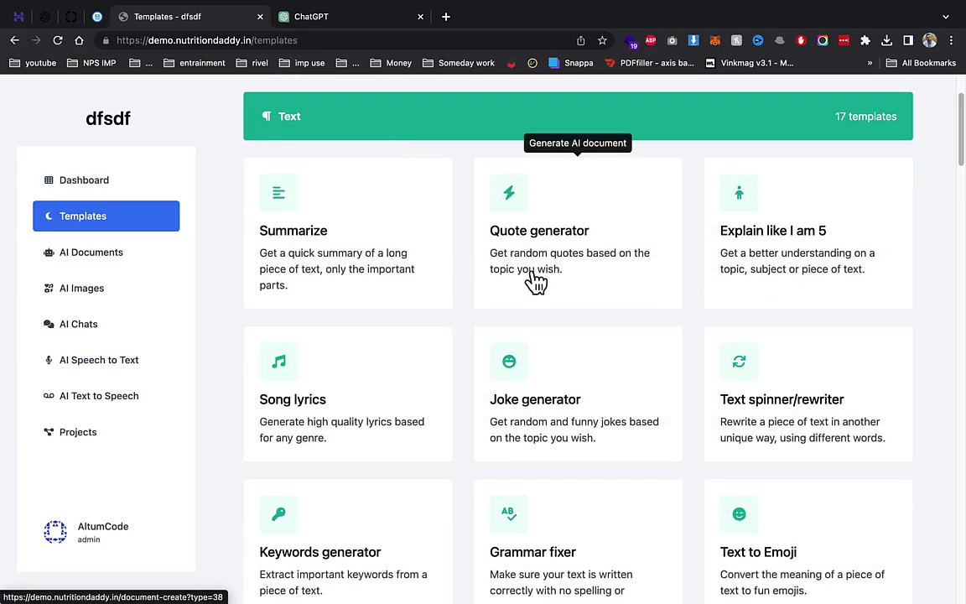
- Try to generate a document named "war" on the topic "war" with the Quote generator template
left_click(535, 284)
left_click(347, 215)
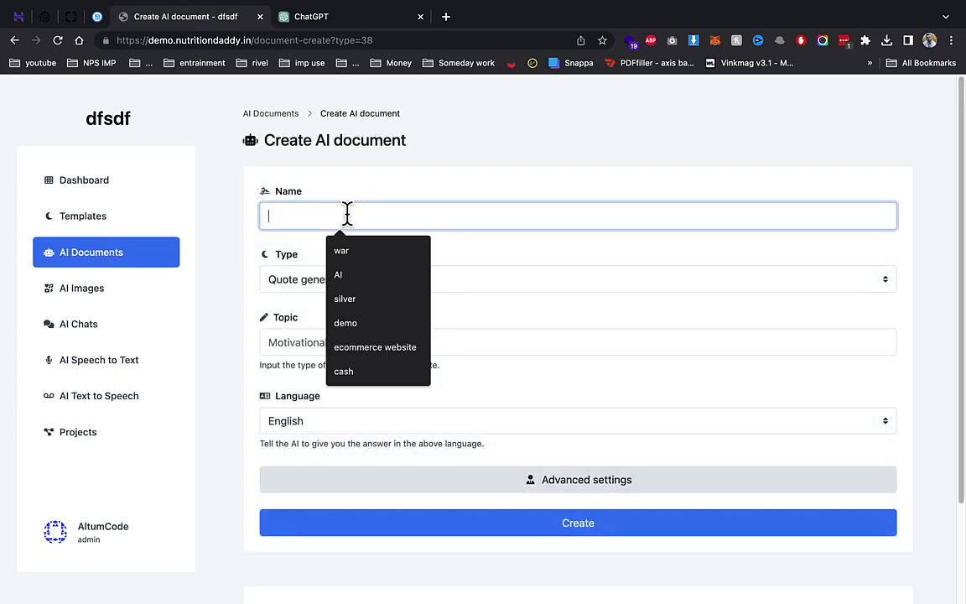
type("war")
left_click(324, 339)
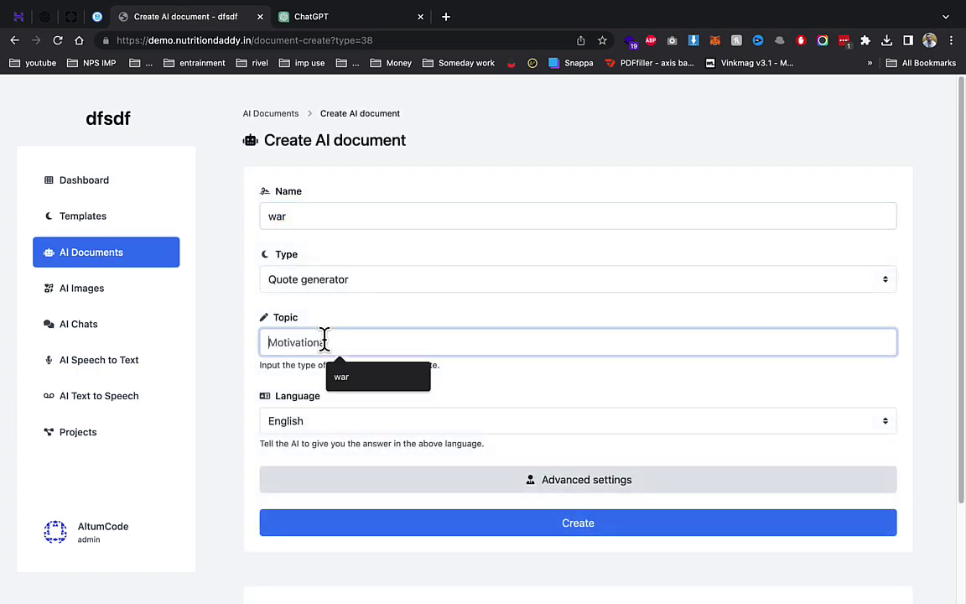
type("war")
left_click(501, 519)
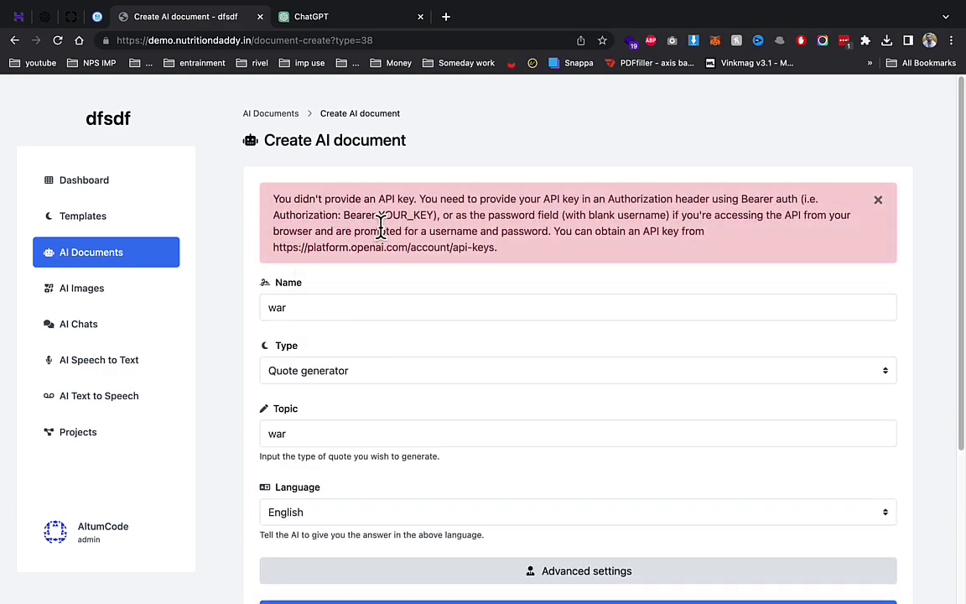
- Return to the admin area's main settings and copy the stored OpenAI API key
left_click(102, 533)
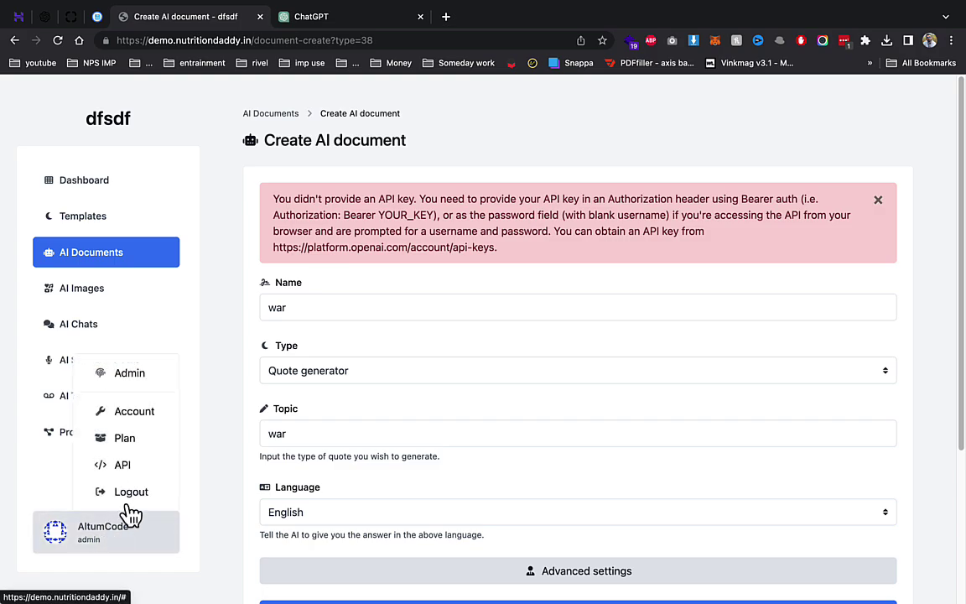
left_click(139, 417)
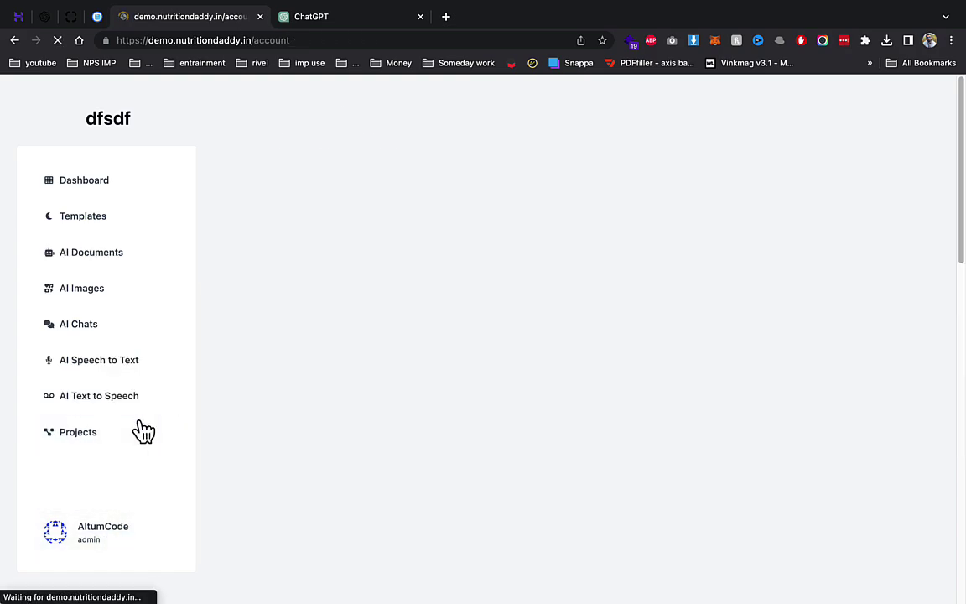
left_click(113, 534)
left_click(151, 376)
left_click(55, 7)
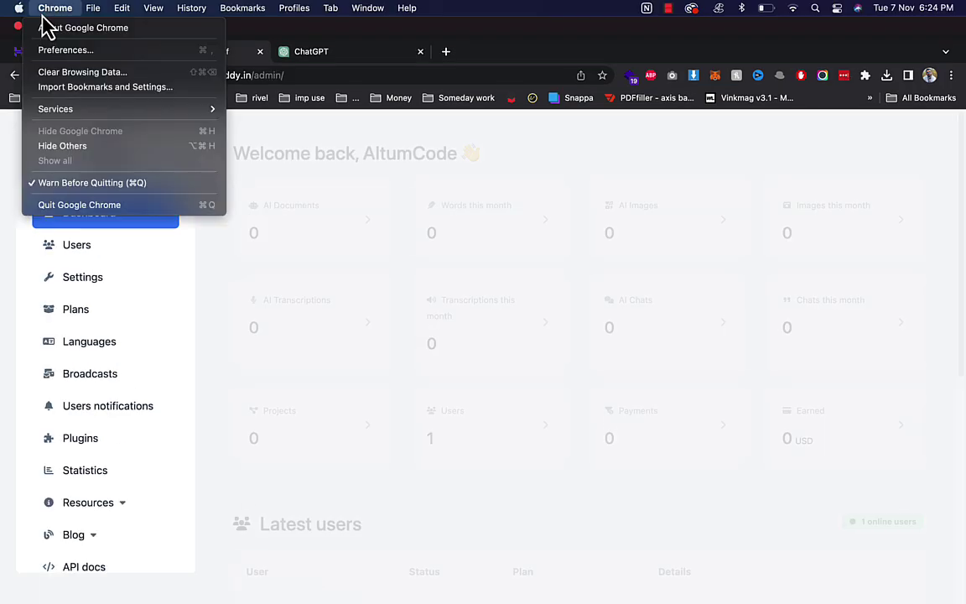
left_click(134, 301)
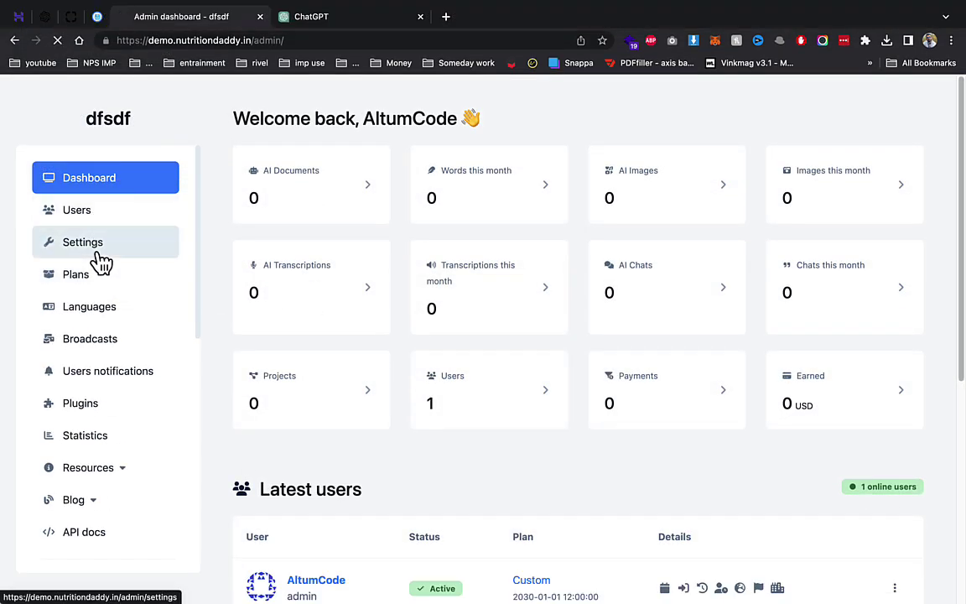
scroll(565, 341, "down", 3)
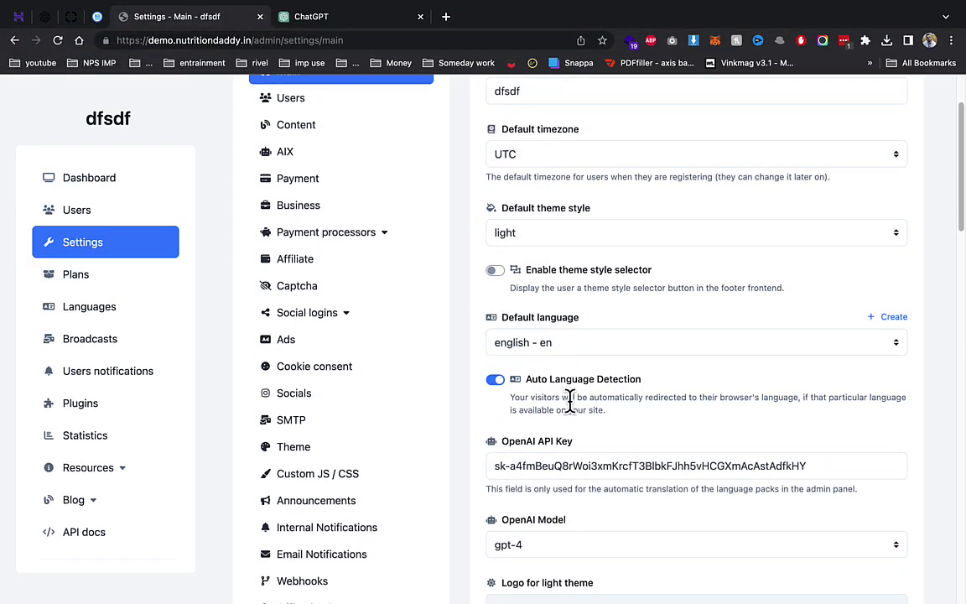
triple_click(593, 468)
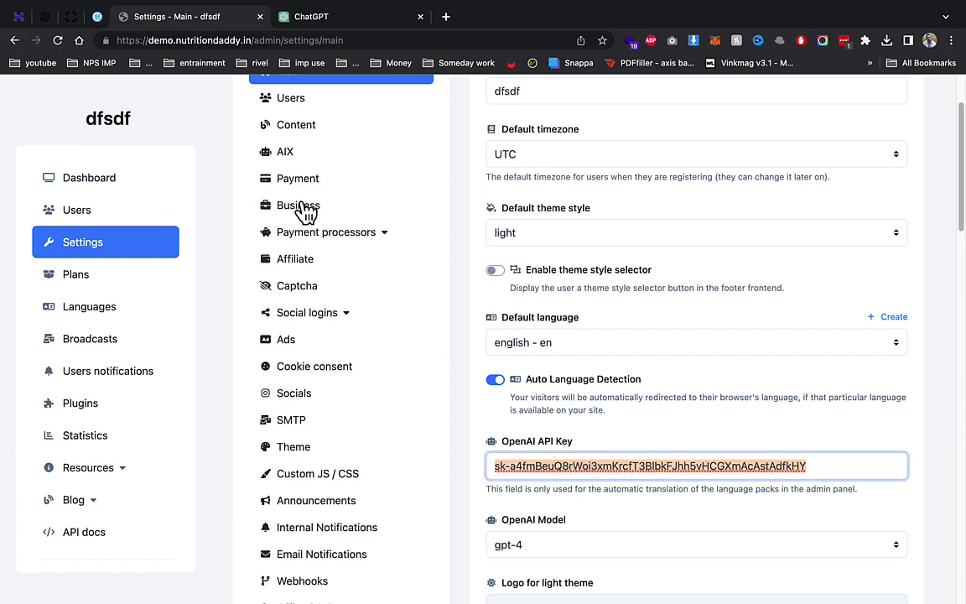
- Paste the OpenAI API key into the AIX settings and save the update
left_click(289, 152)
left_click(541, 225)
key("ctrl+v")
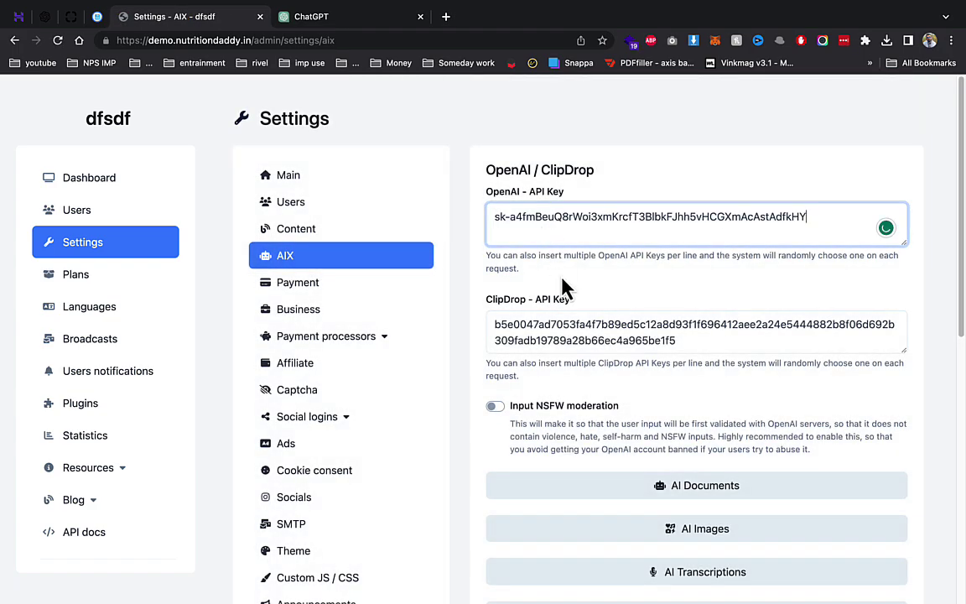
scroll(603, 386, "down", 15)
left_click(597, 410)
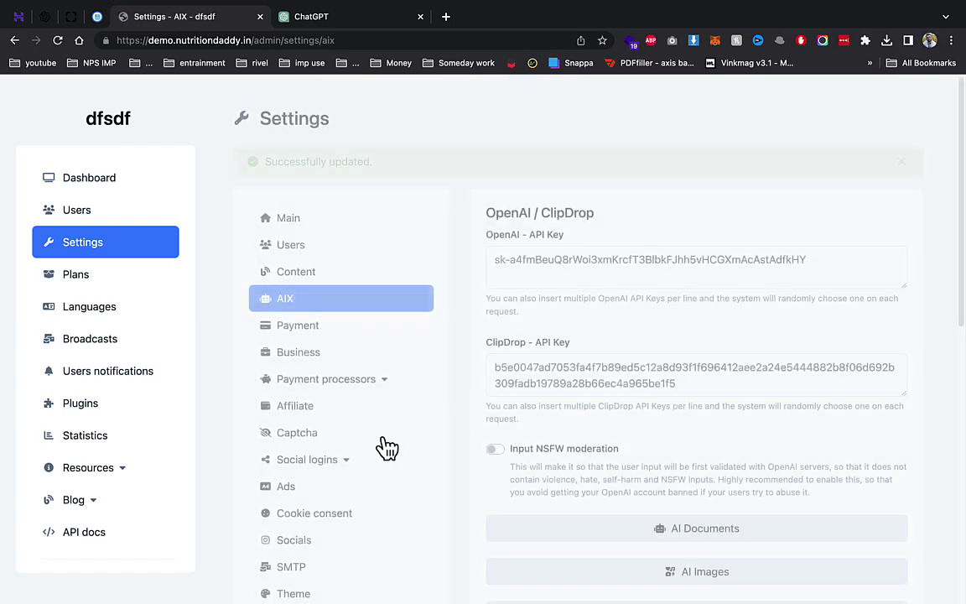
- Go back to the user dashboard and create a Quote generator document with both name and topic "war"
scroll(113, 503, "down", 6)
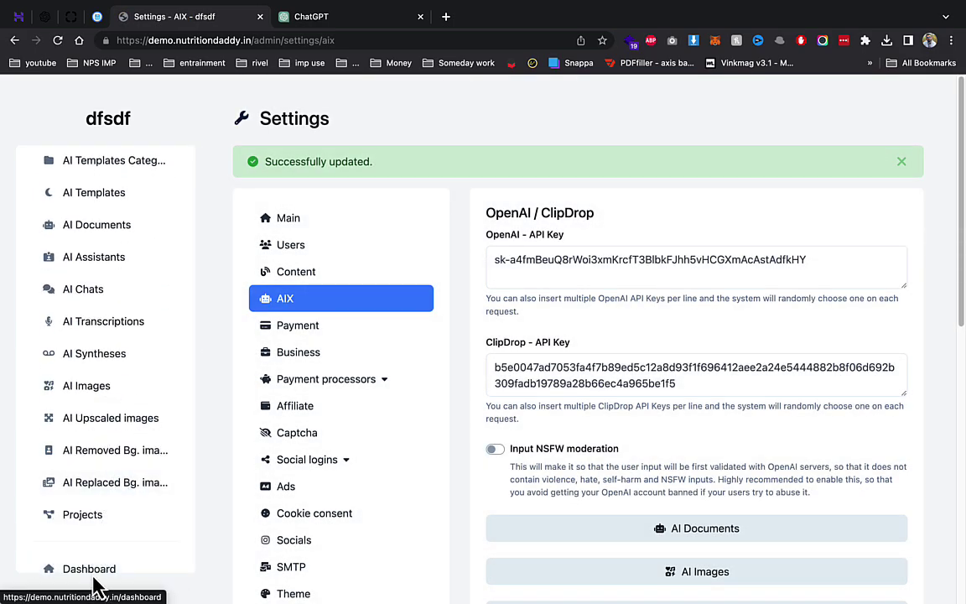
left_click(100, 577)
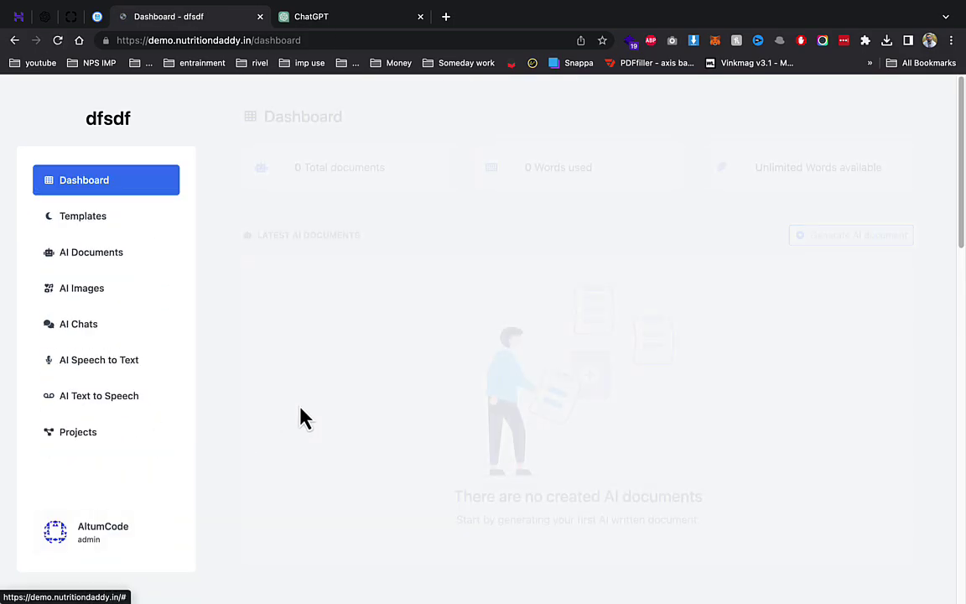
left_click(111, 231)
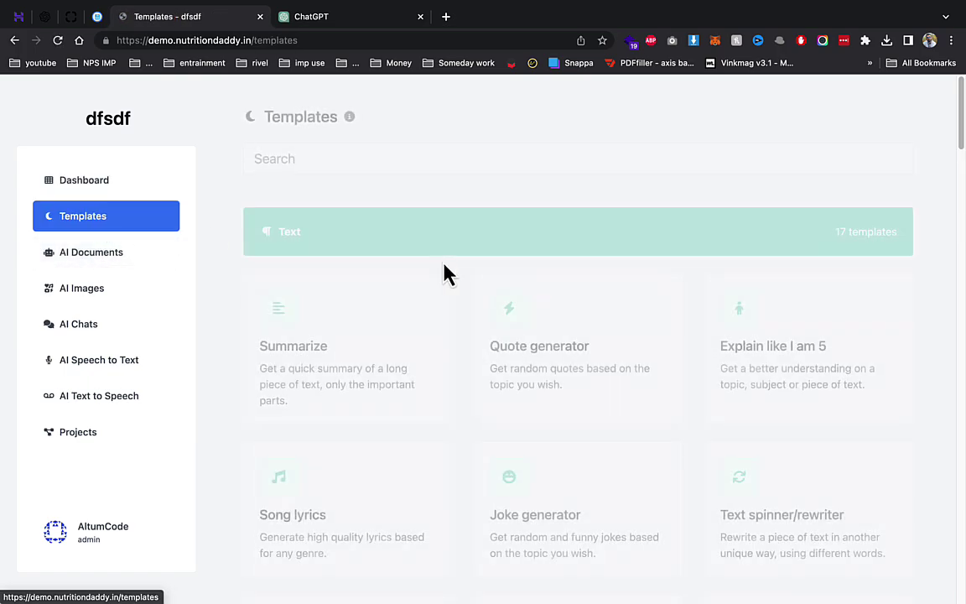
left_click(541, 354)
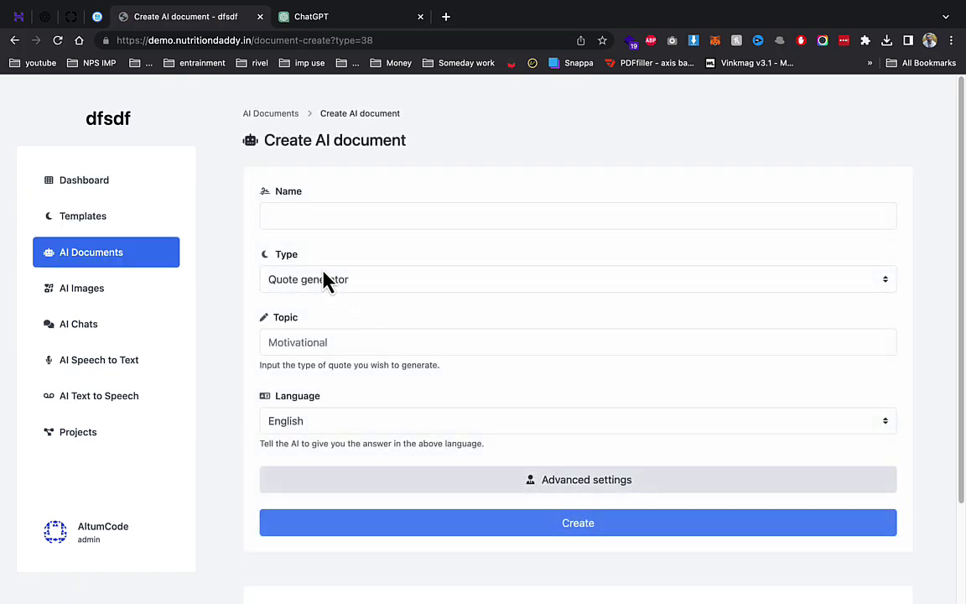
left_click(291, 217)
type("war")
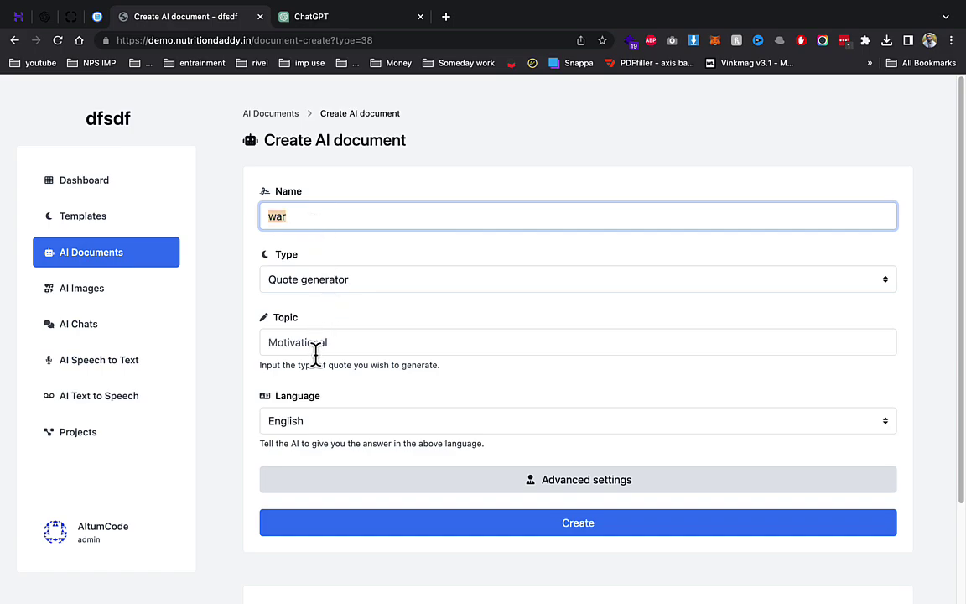
left_click(316, 351)
type("war")
left_click(421, 524)
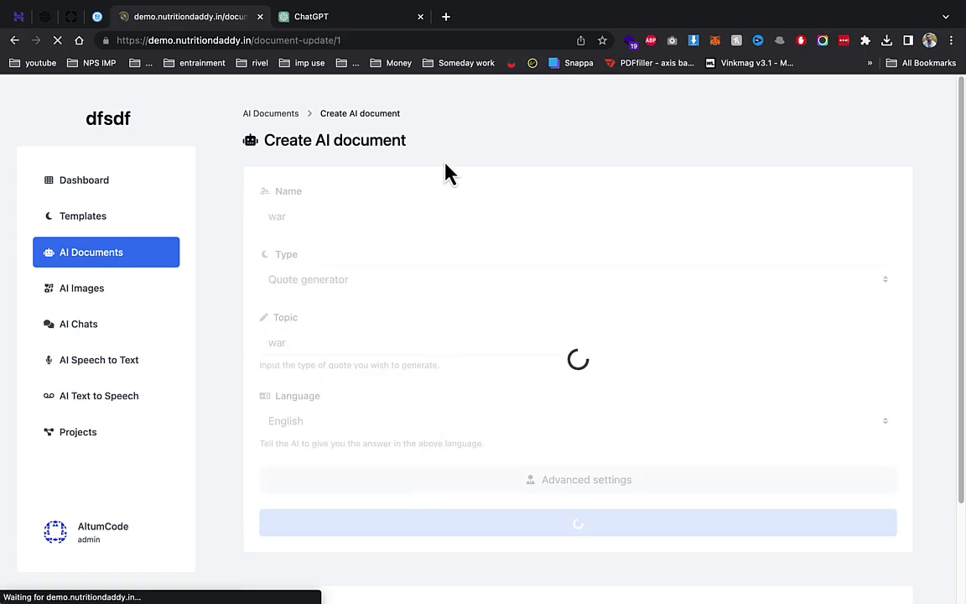
- Review the generated war quote and its document details, and view the AI Documents list
left_click_drag(277, 323, 591, 322)
left_click(652, 323)
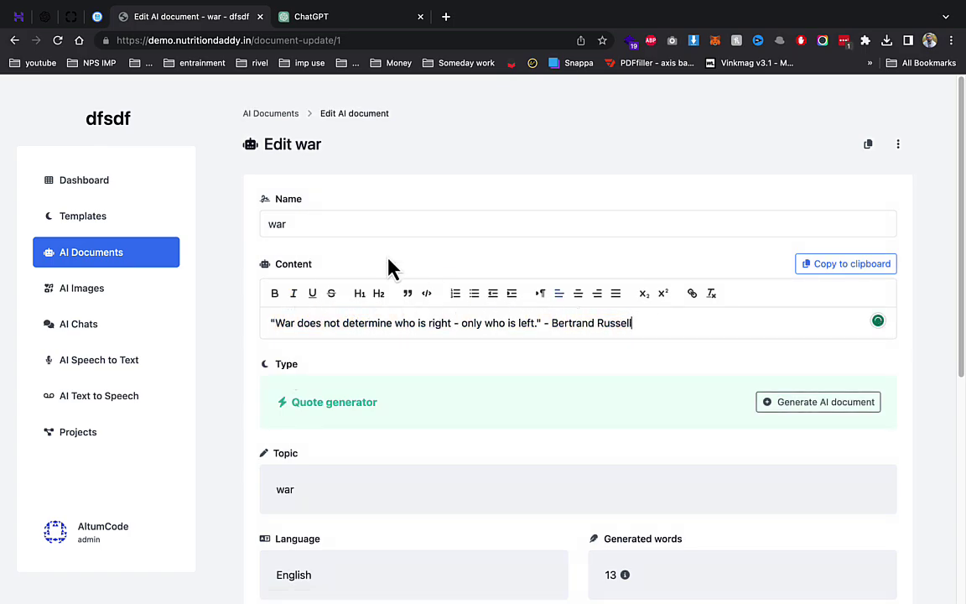
scroll(445, 387, "down", 3)
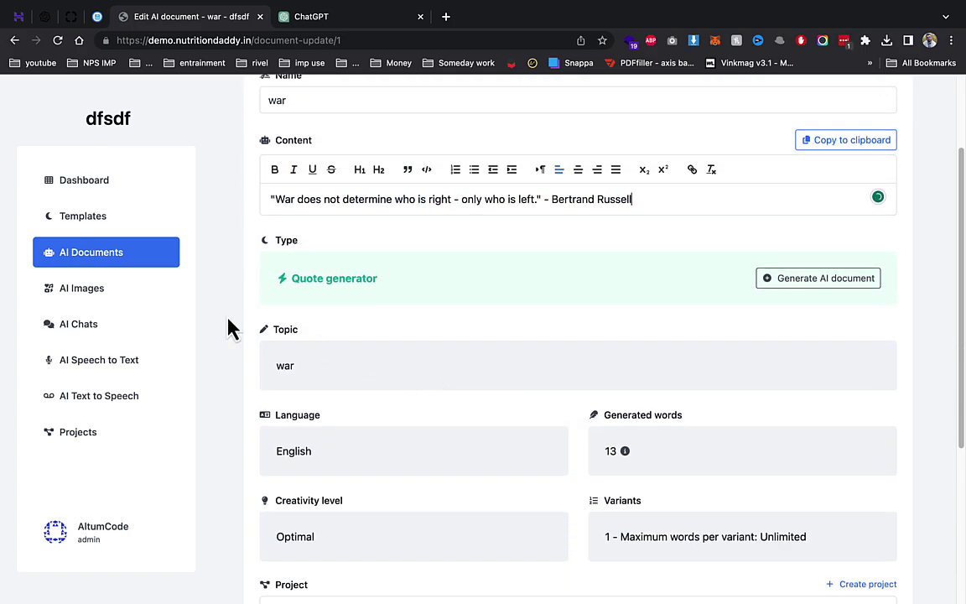
left_click(135, 220)
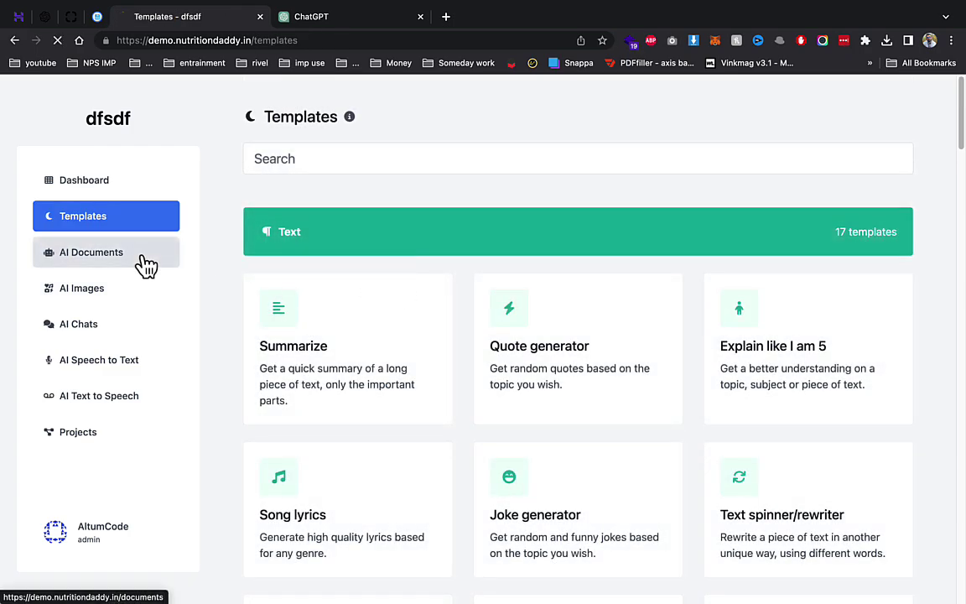
left_click(139, 256)
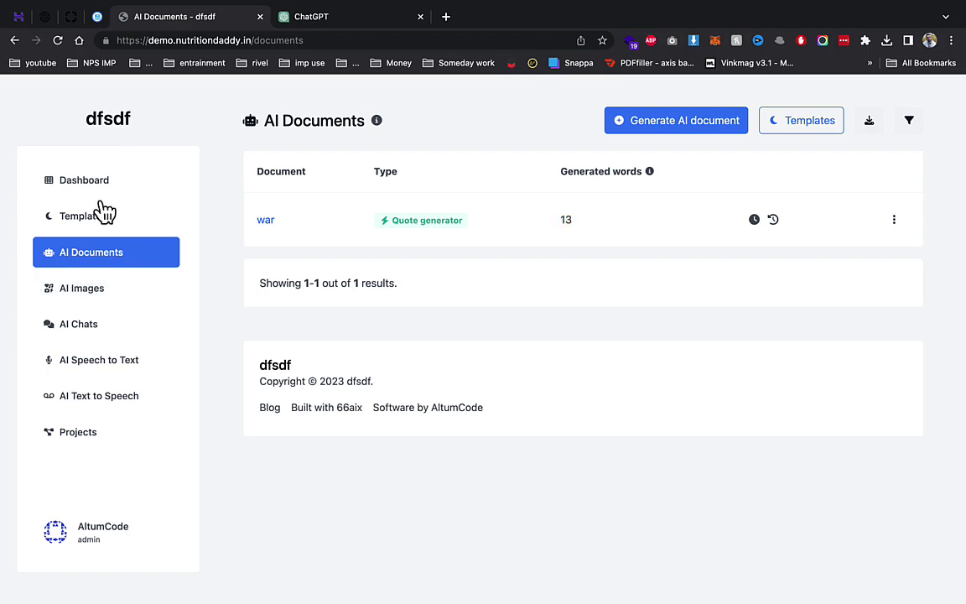
- Create a document named "car" with the Text to Emoji template, converting the text "car"
left_click(115, 222)
scroll(698, 407, "down", 3)
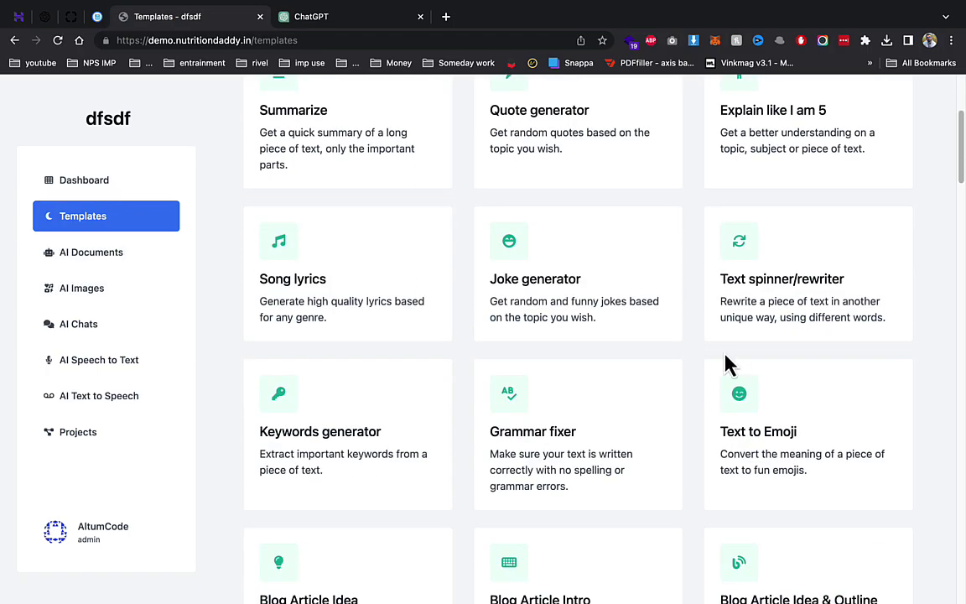
scroll(616, 371, "down", 1)
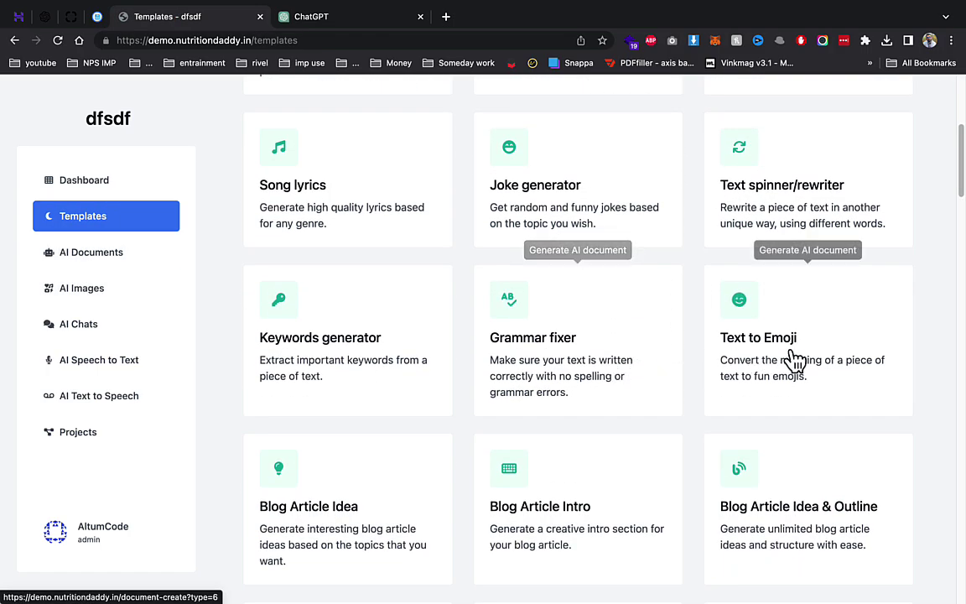
left_click(733, 362)
left_click(338, 360)
type("car")
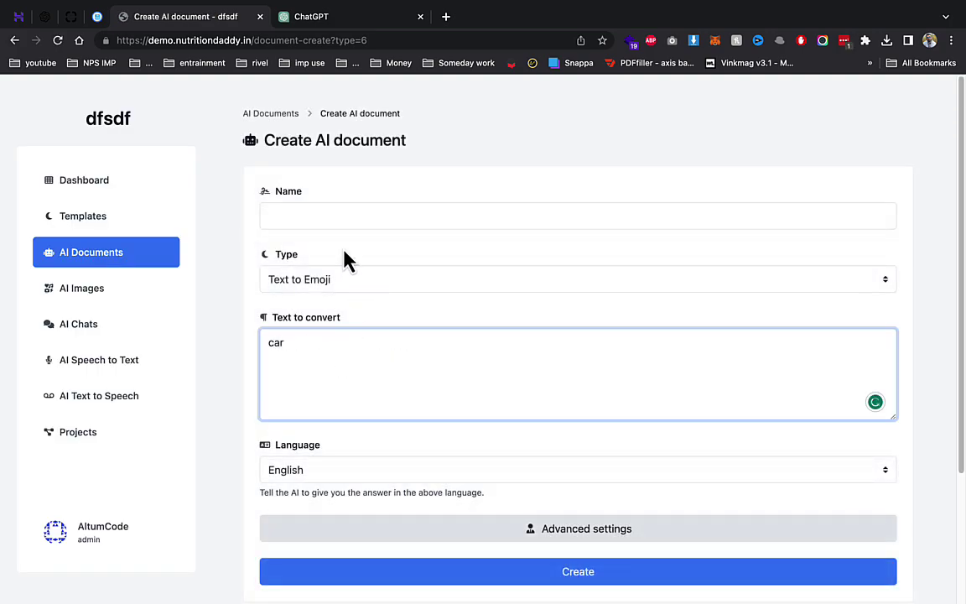
key("ctrl+a")
key("ctrl+c")
left_click(345, 211)
key("ctrl+v")
left_click(427, 570)
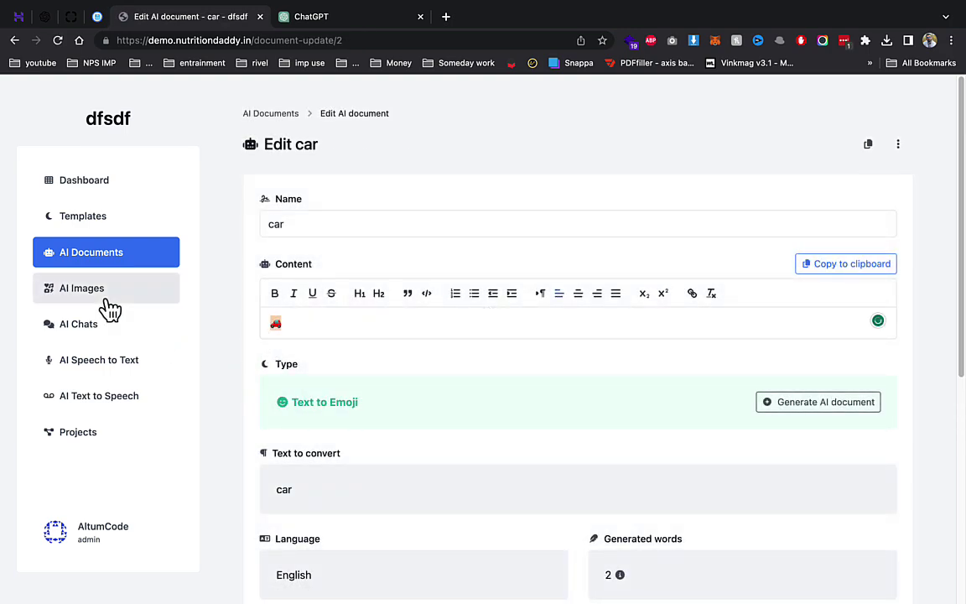
- Start a document from the Facebook advertisement template in the Website category and name it "fb ad"
left_click(105, 220)
scroll(498, 391, "down", 10)
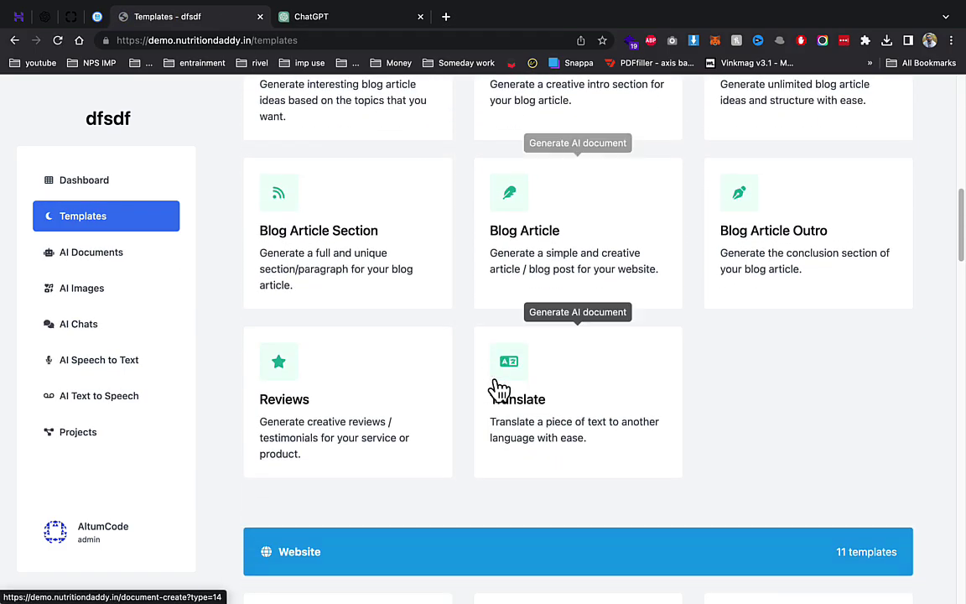
scroll(616, 373, "down", 5)
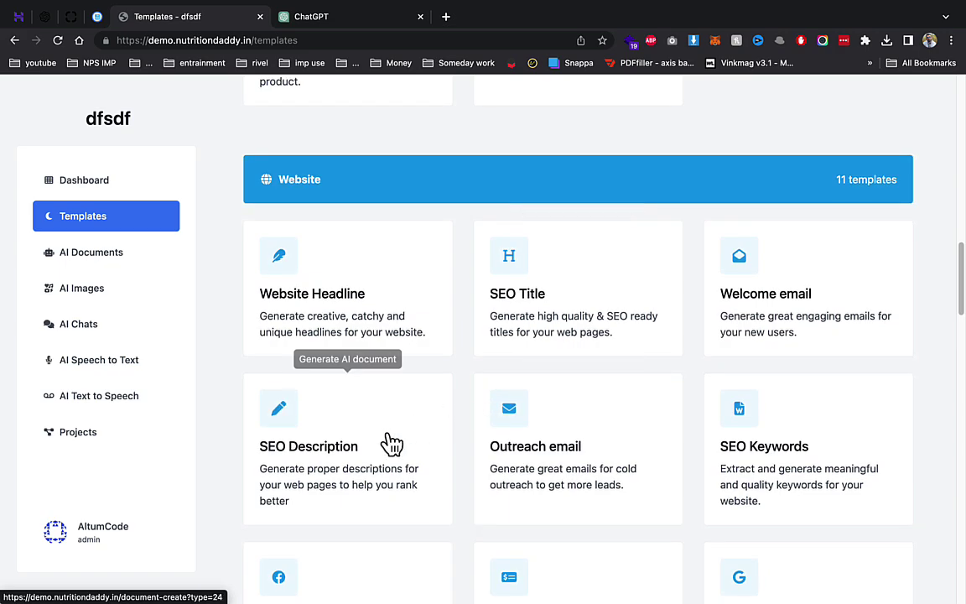
scroll(401, 453, "down", 4)
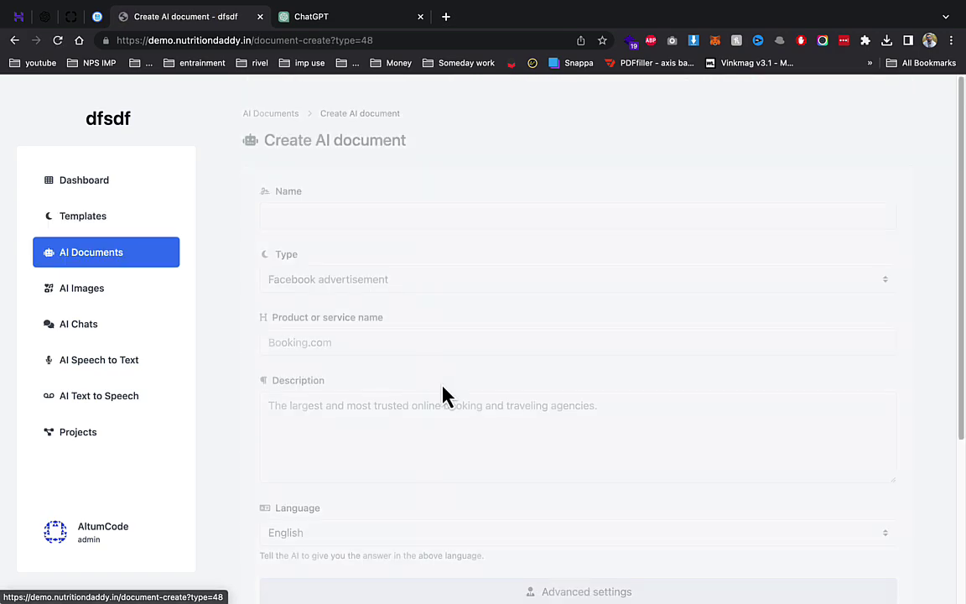
left_click(341, 217)
type("r")
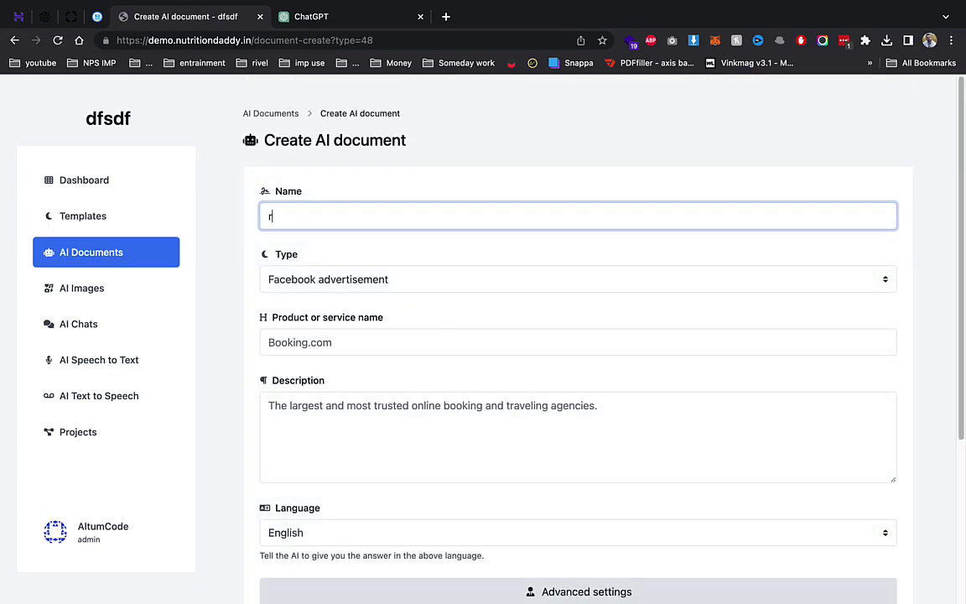
type("e")
key("BackSpace")
key("BackSpace")
type("fb")
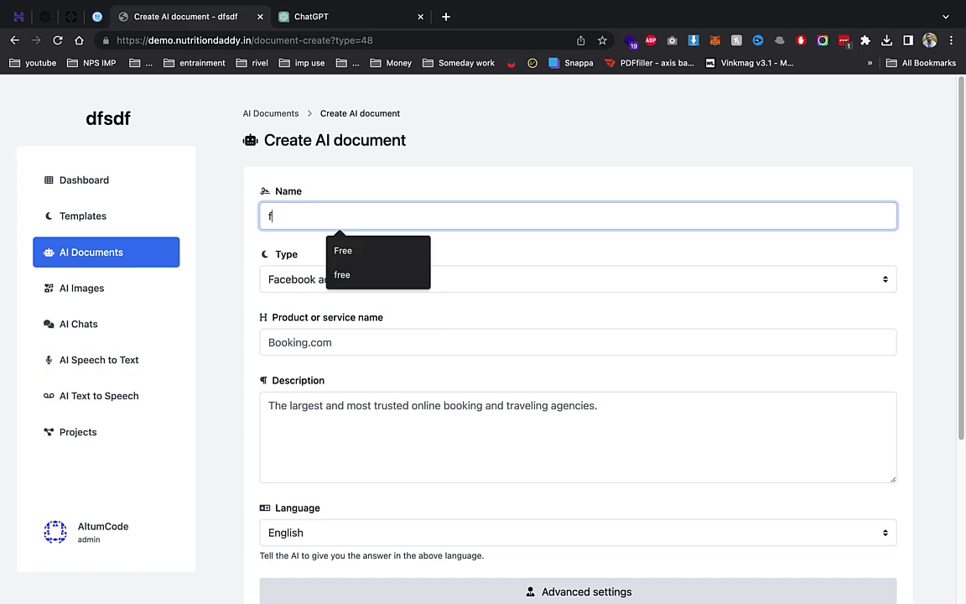
- Set the product name and description to "red shirt" and create the Facebook advertisement document
key("Tab")
key("Tab")
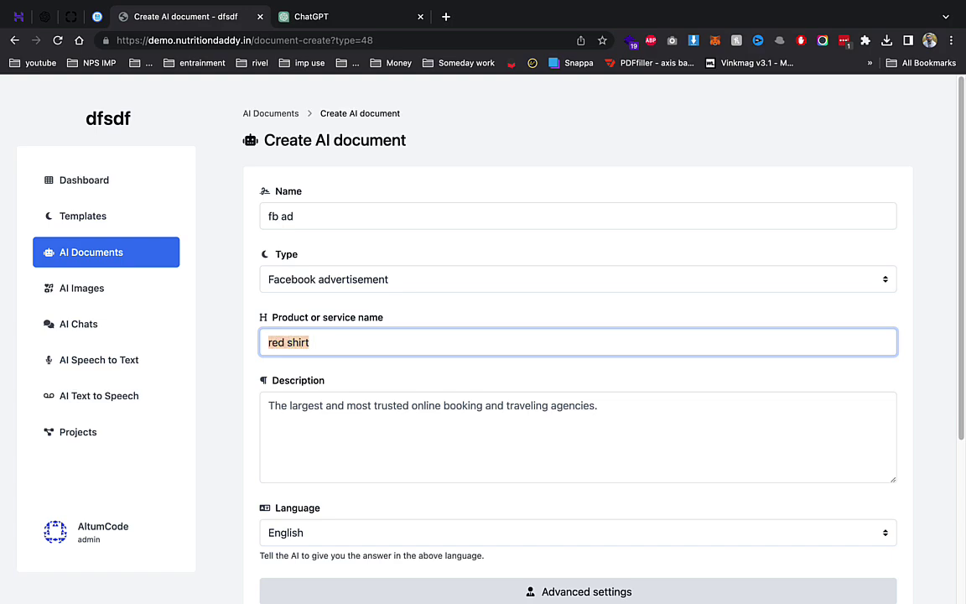
key("Tab")
key("ctrl+v")
scroll(425, 525, "down", 3)
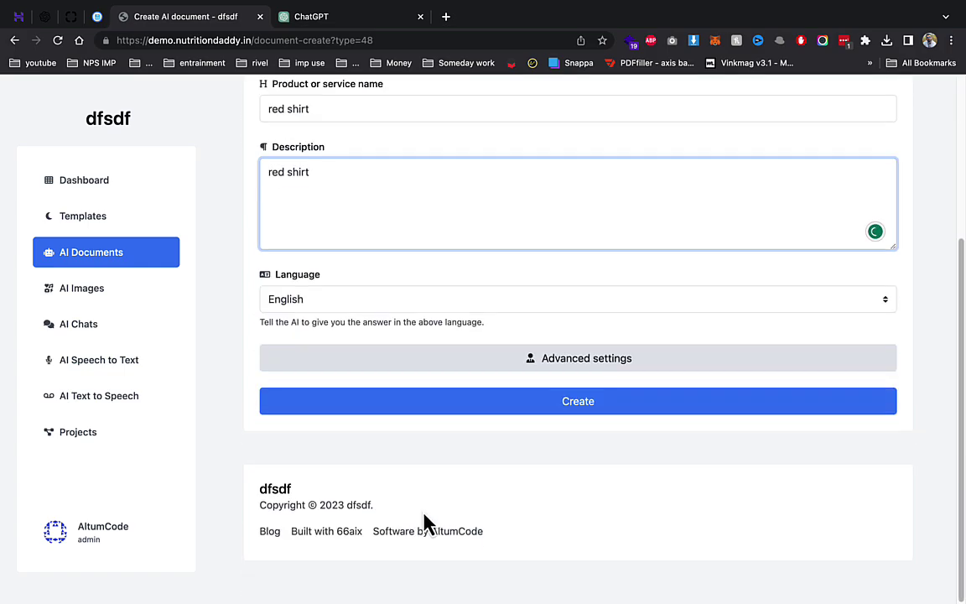
left_click(562, 396)
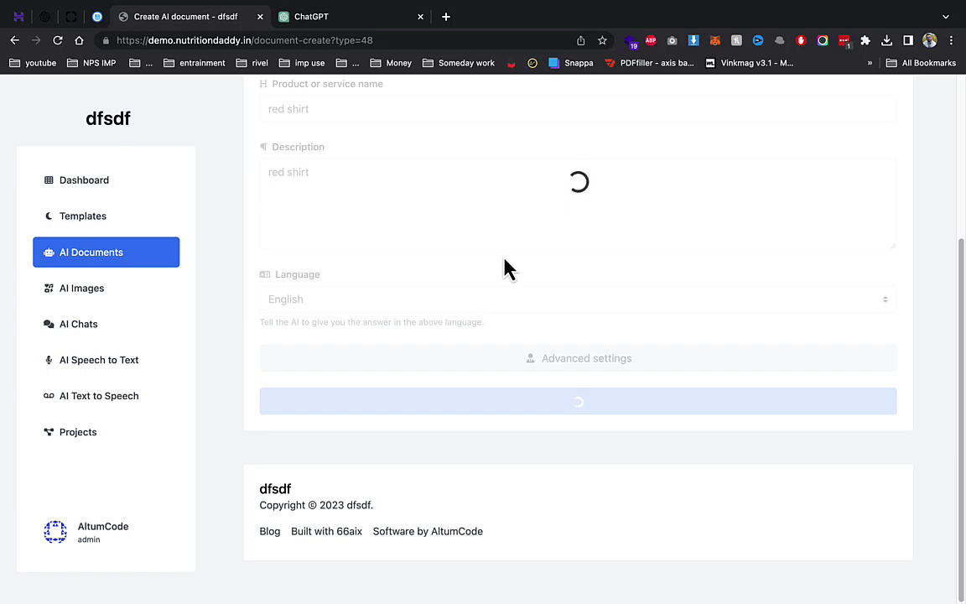
- Review the generated Facebook advertisement text and return to the Templates page to browse more Text templates
left_click_drag(295, 324, 602, 353)
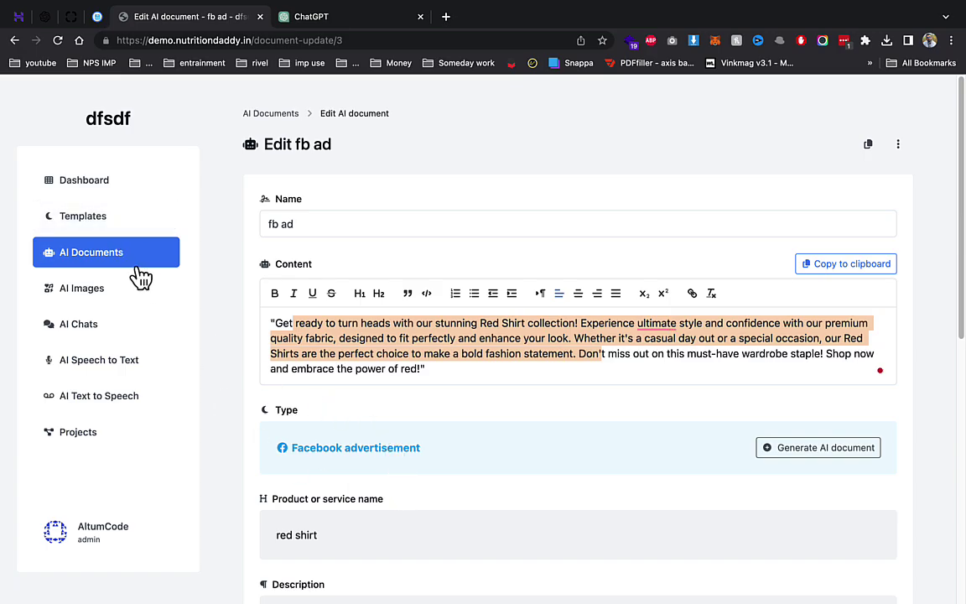
left_click(102, 233)
scroll(587, 419, "down", 15)
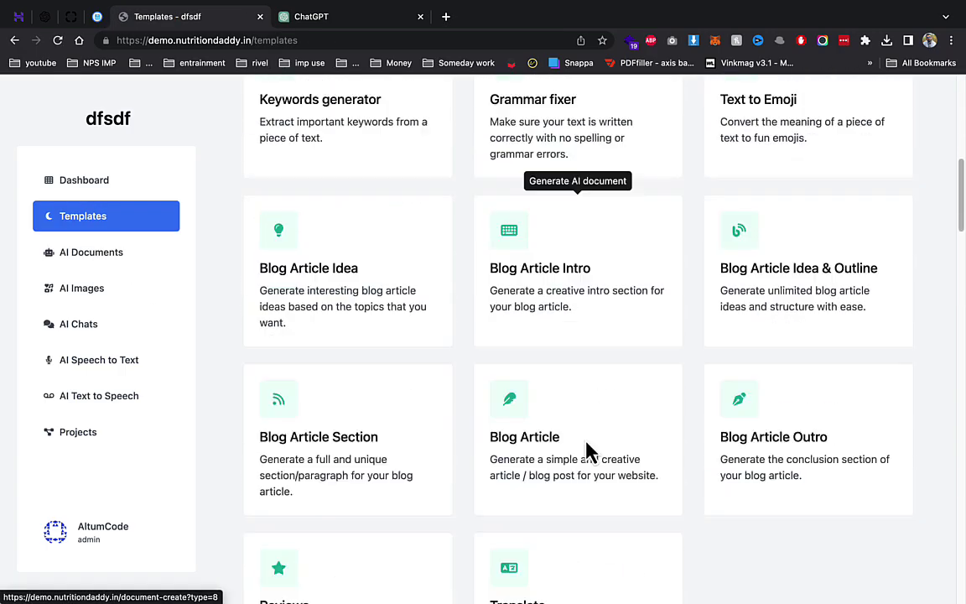
- Create a document named "red shirt" with the Social media hashtags template, using "red shirt" as the source text
scroll(444, 403, "down", 4)
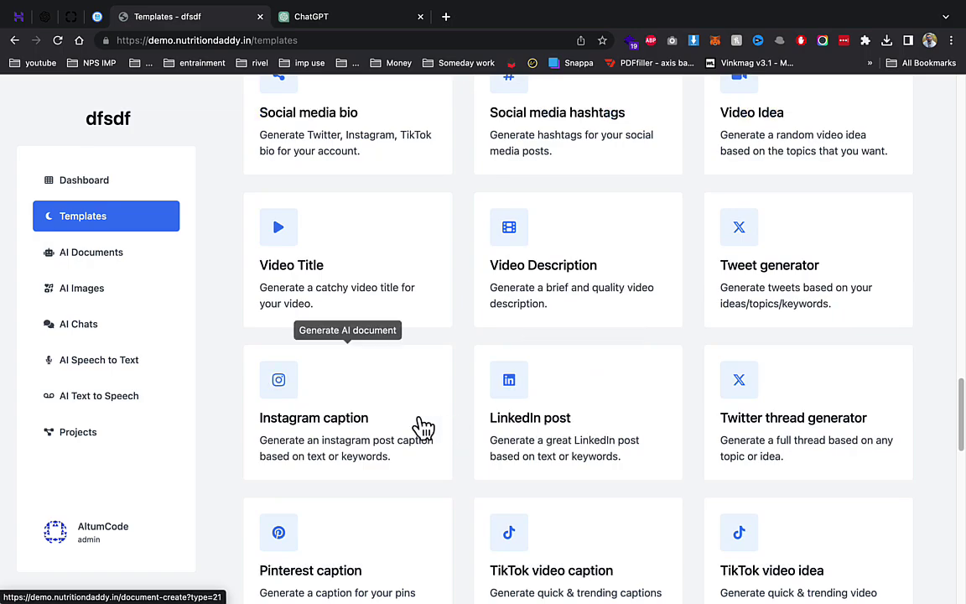
scroll(425, 424, "up", 5)
scroll(662, 330, "down", 1)
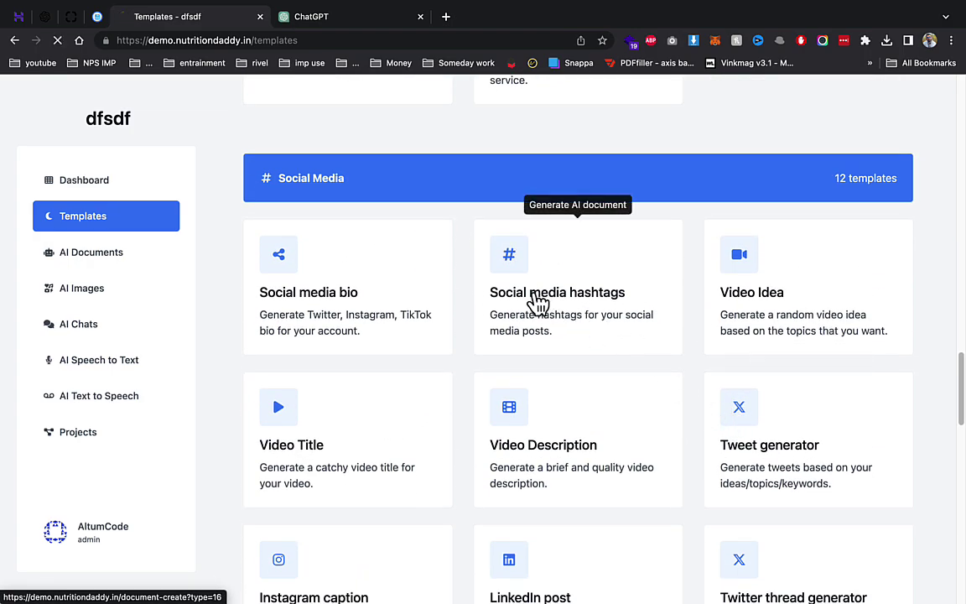
left_click(537, 306)
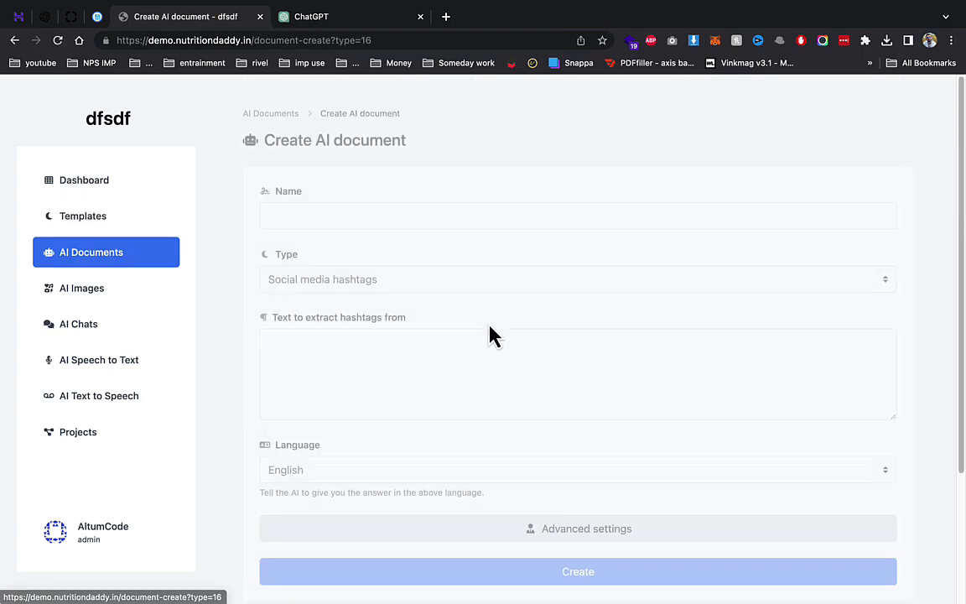
left_click(345, 215)
type("red shirt")
key("Tab")
type("red shirt")
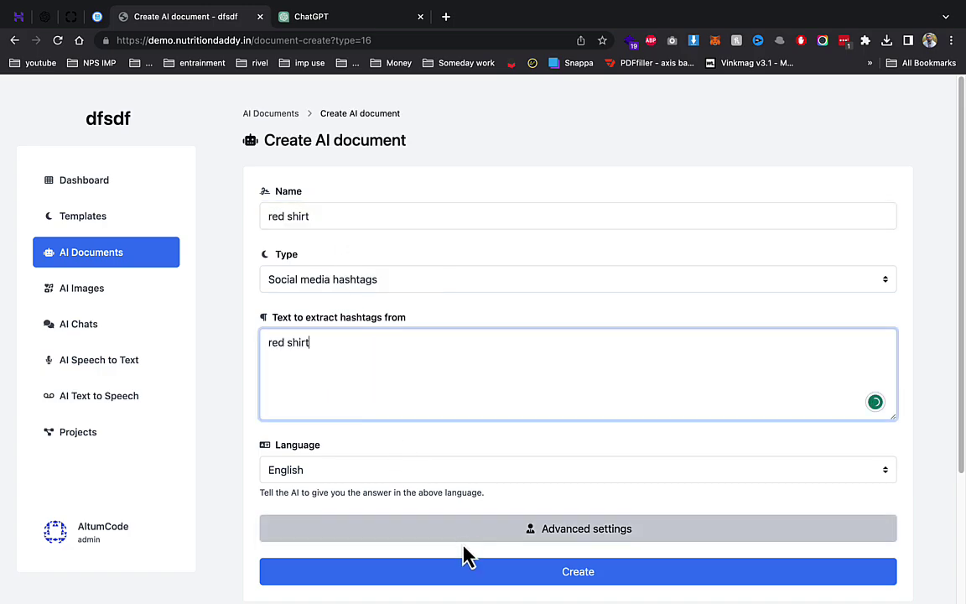
left_click(464, 574)
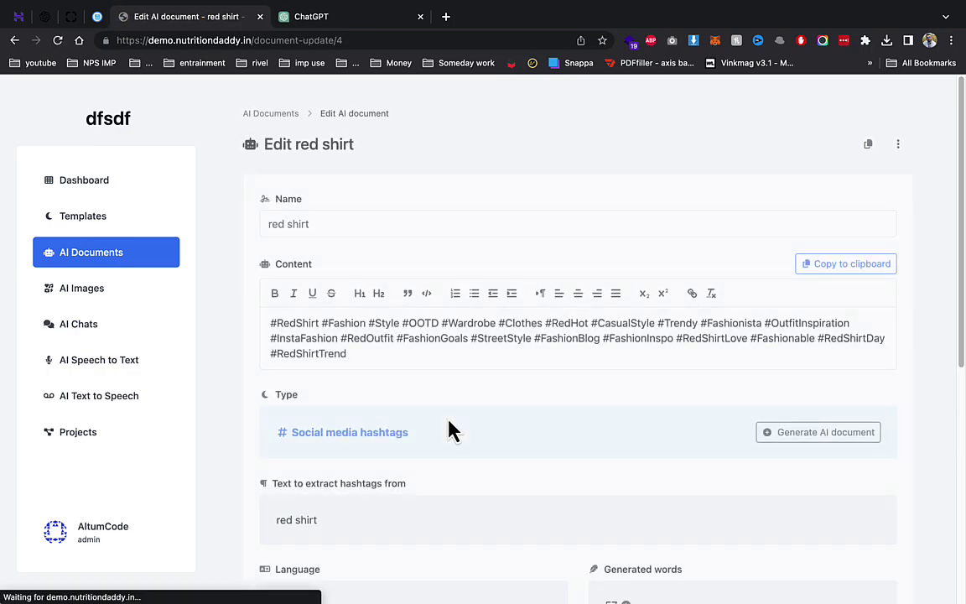
- Review the generated hashtags, and return to the Templates page to browse its categories down to Developers
left_click_drag(300, 338, 858, 352)
left_click(390, 356)
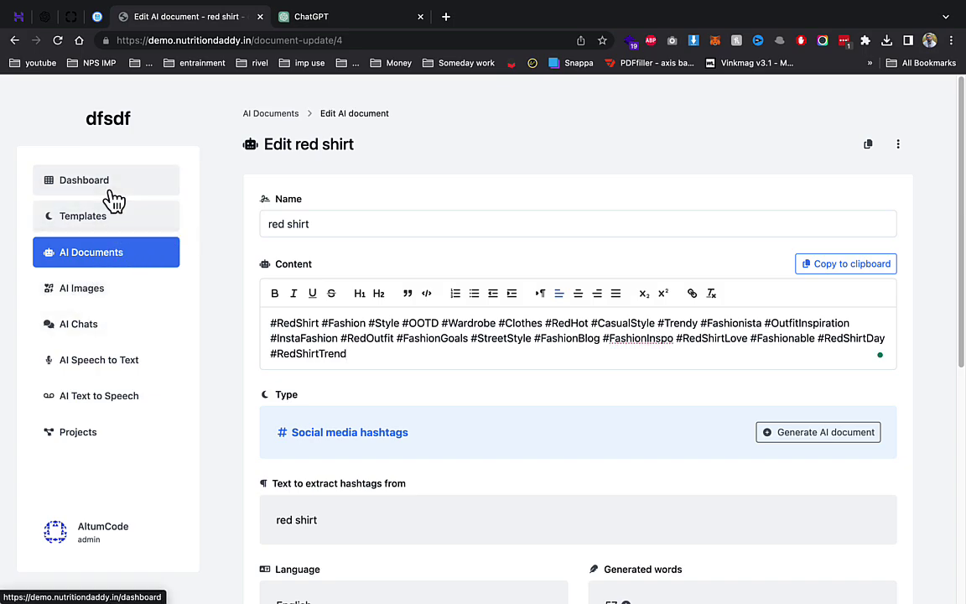
left_click(99, 218)
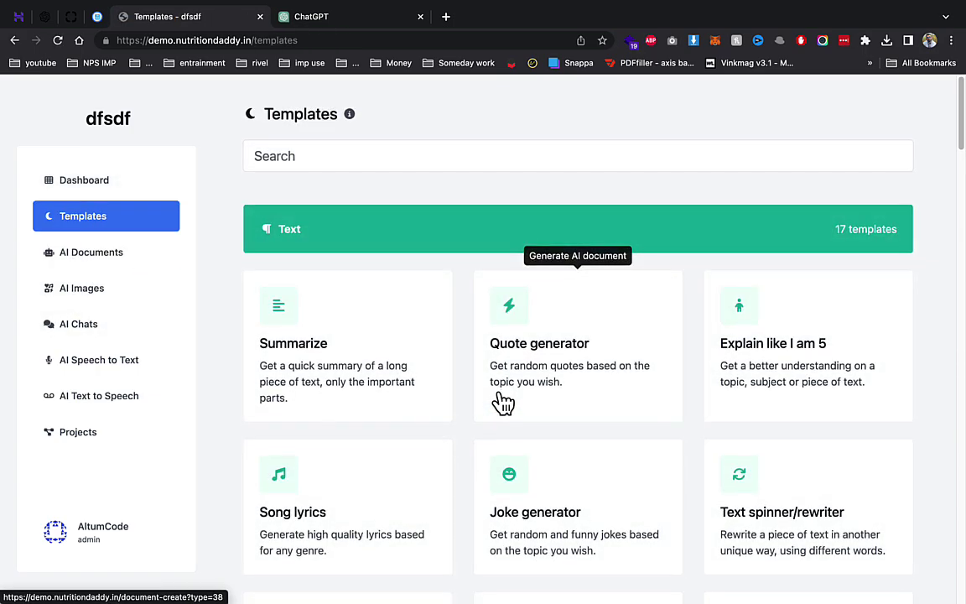
scroll(503, 404, "down", 15)
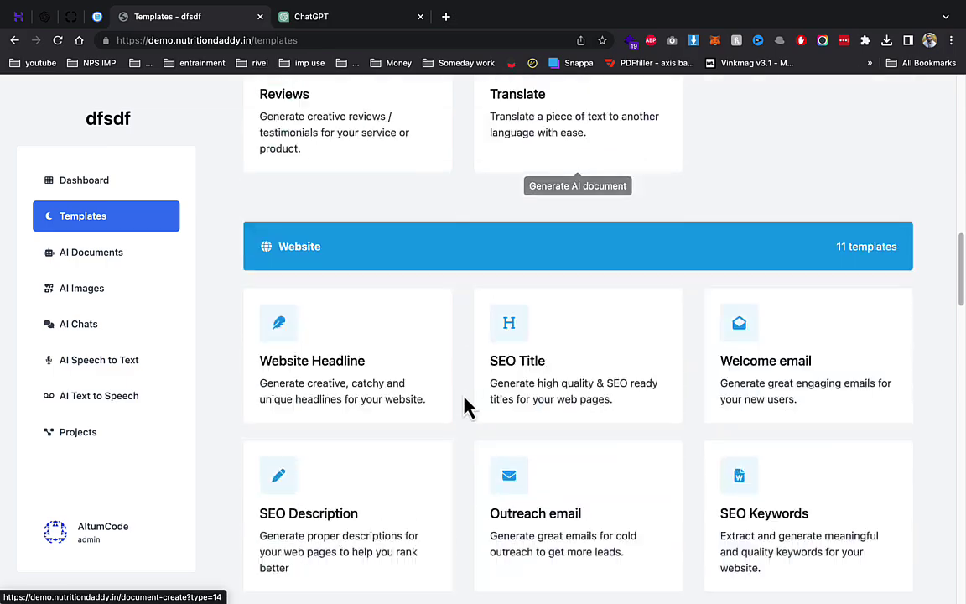
scroll(354, 390, "down", 15)
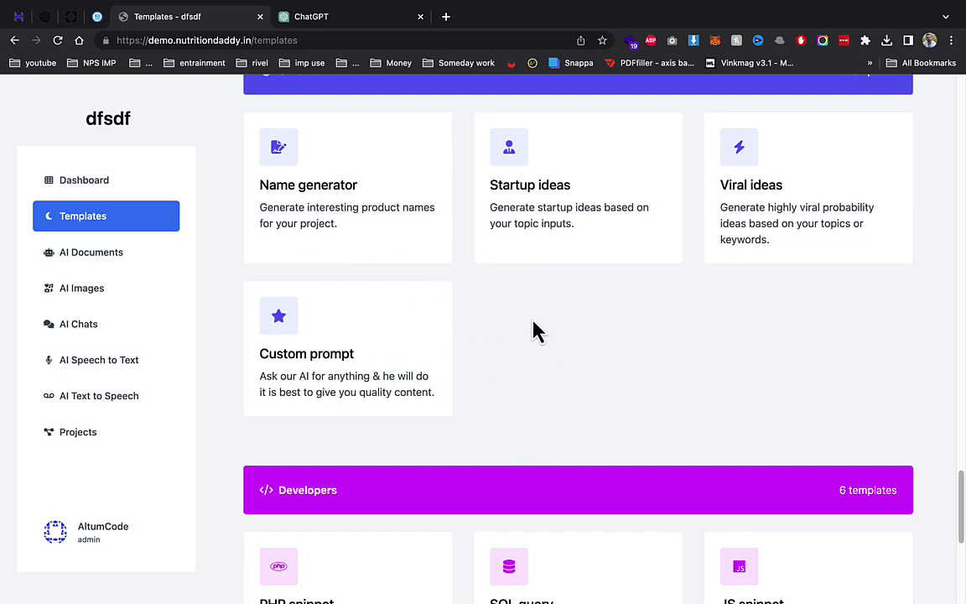
scroll(539, 317, "down", 3)
scroll(470, 231, "up", 2)
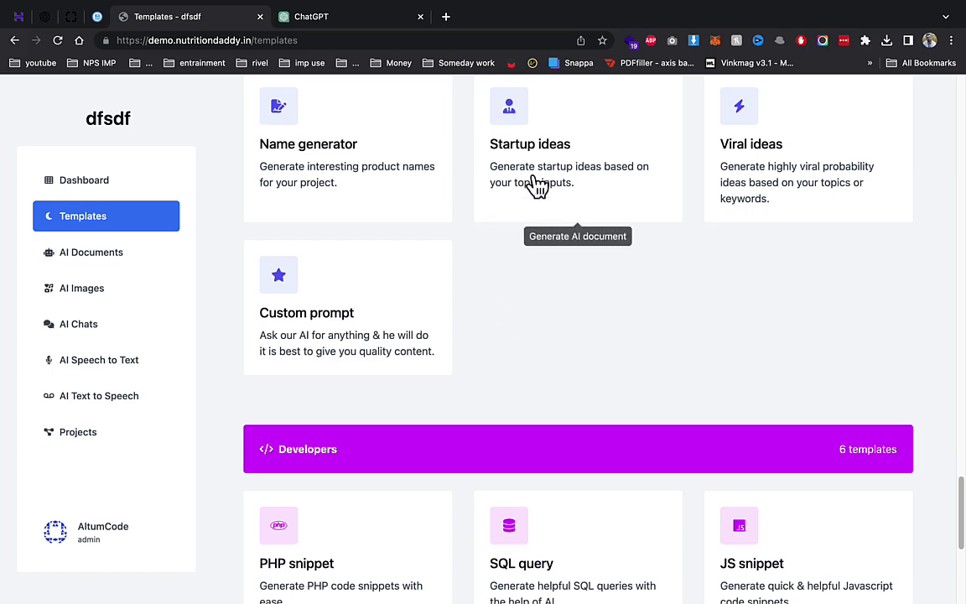
- Start a new AI image and name it "ecommerce website"
left_click(144, 291)
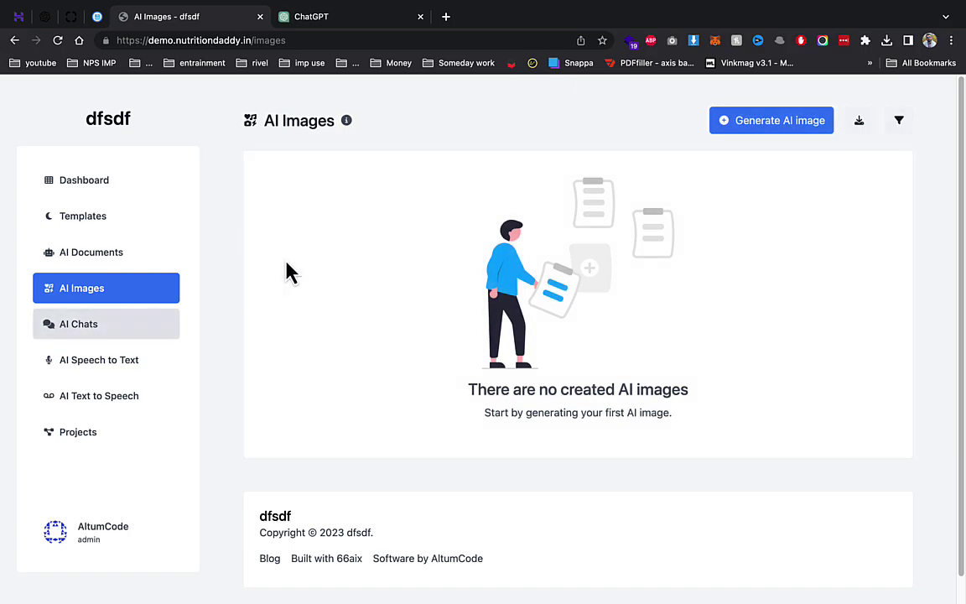
left_click(741, 130)
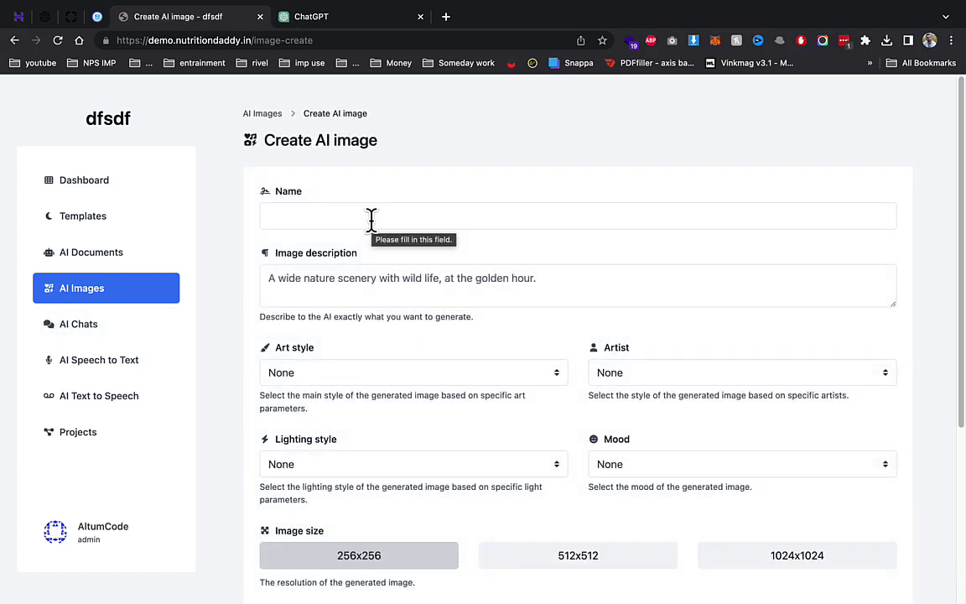
left_click(371, 216)
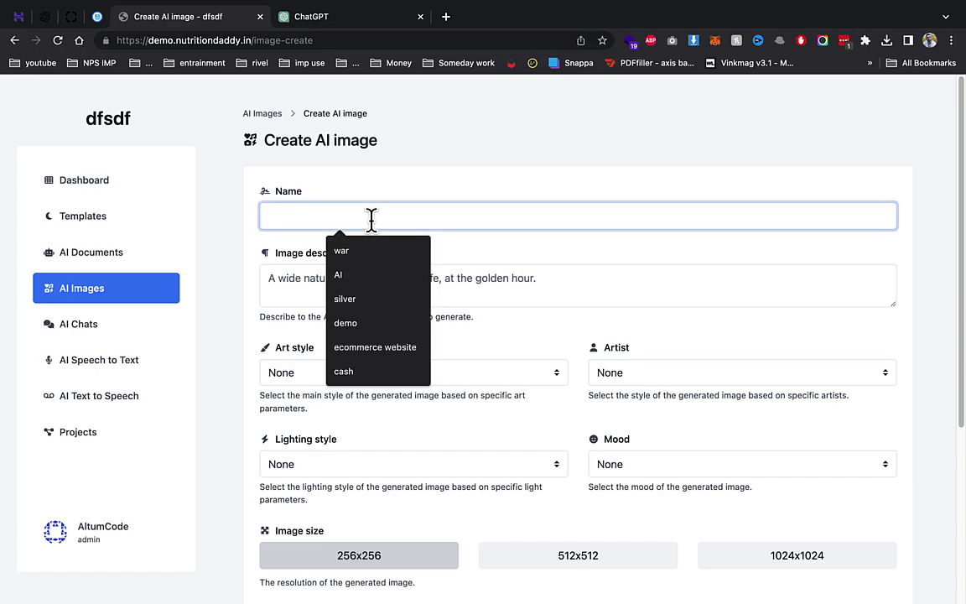
left_click(369, 251)
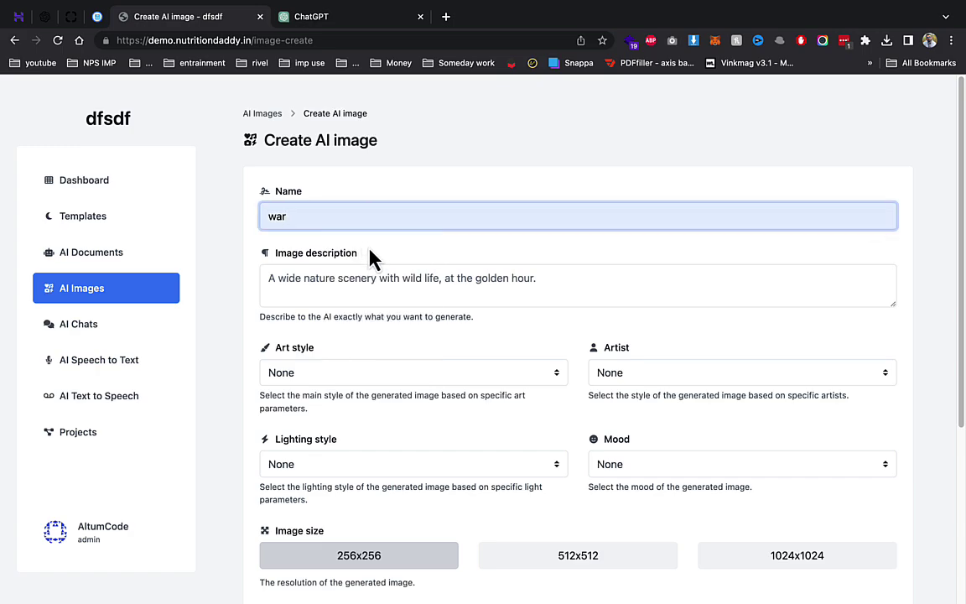
key("super+a")
type("e")
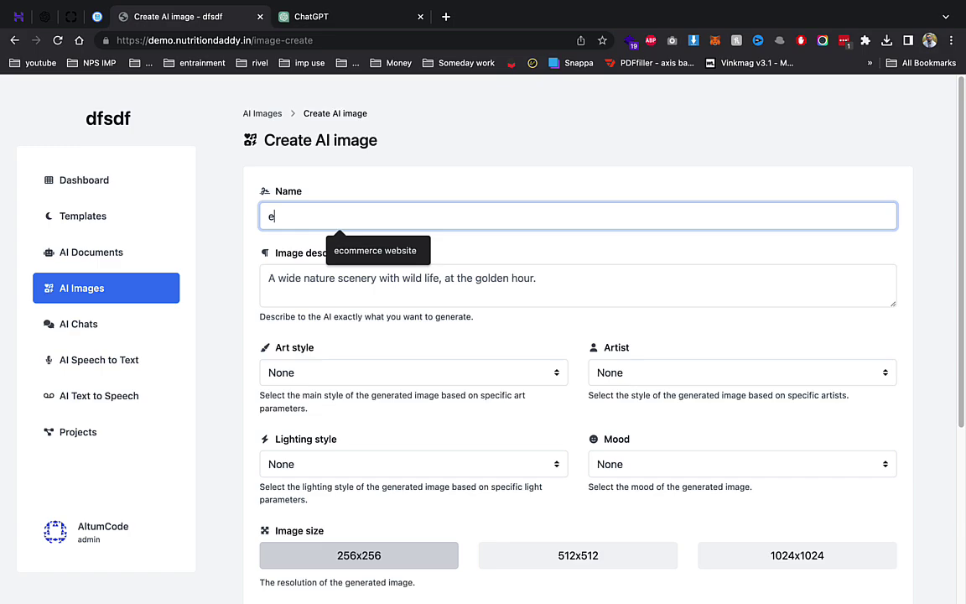
left_click(373, 258)
- Set the image description to "e-commerce website war", accepting the spelling correction for the first word
left_click(370, 276)
type("ecommerce website")
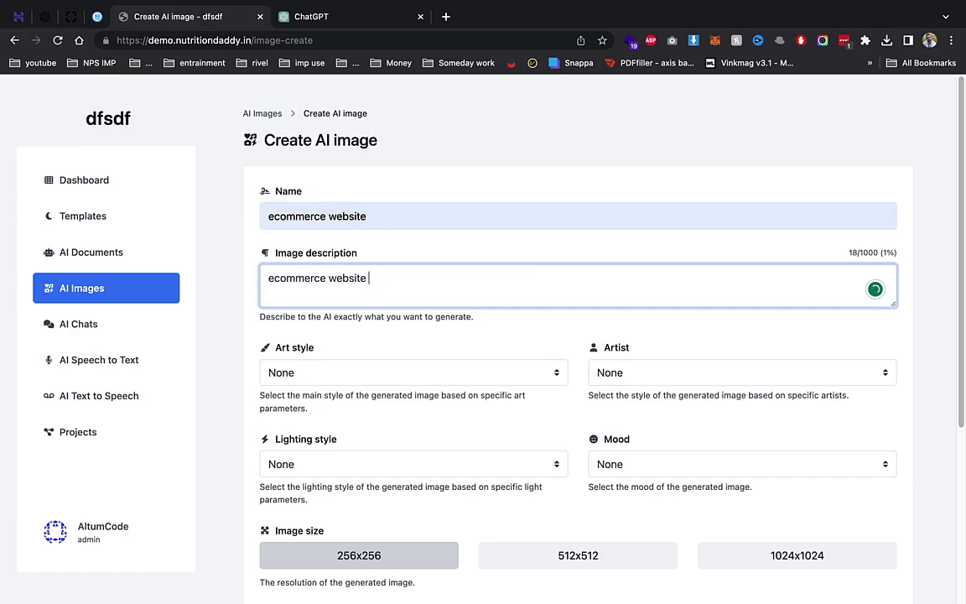
type("e")
key("BackSpace")
type("war")
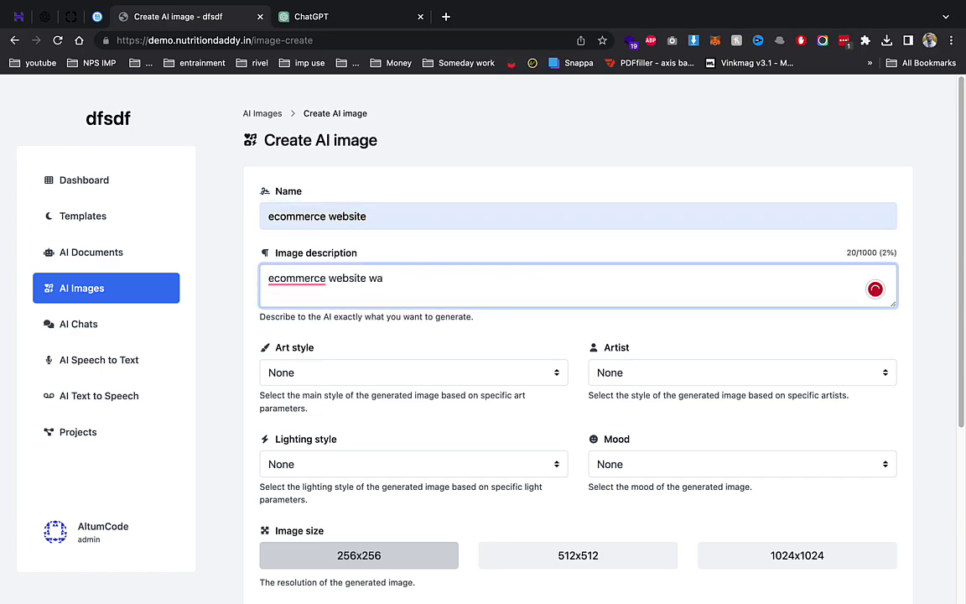
mouse_move(299, 282)
left_click(307, 303)
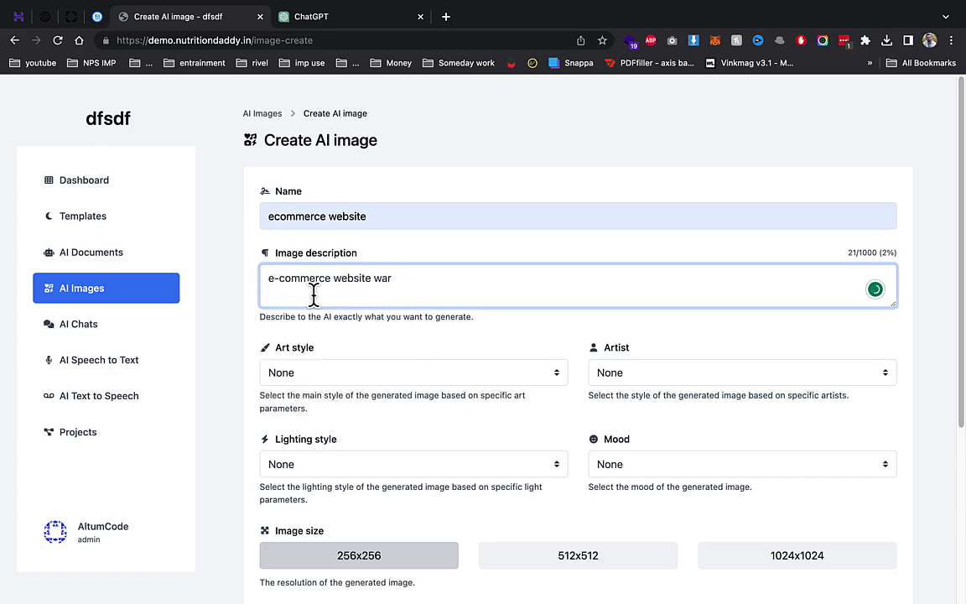
- Choose the 512x512 image size and create the AI image
scroll(419, 399, "down", 2)
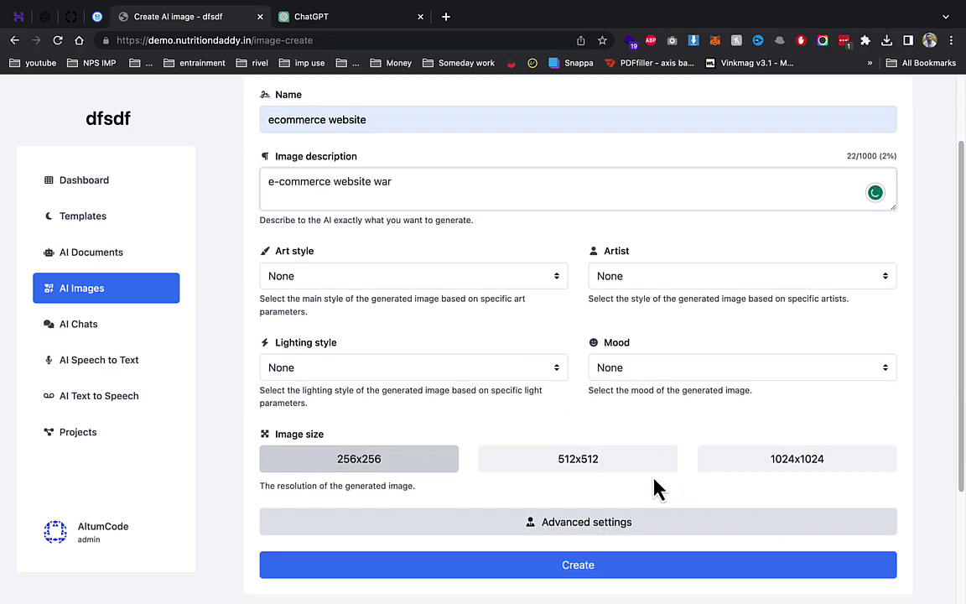
left_click(627, 466)
left_click(637, 564)
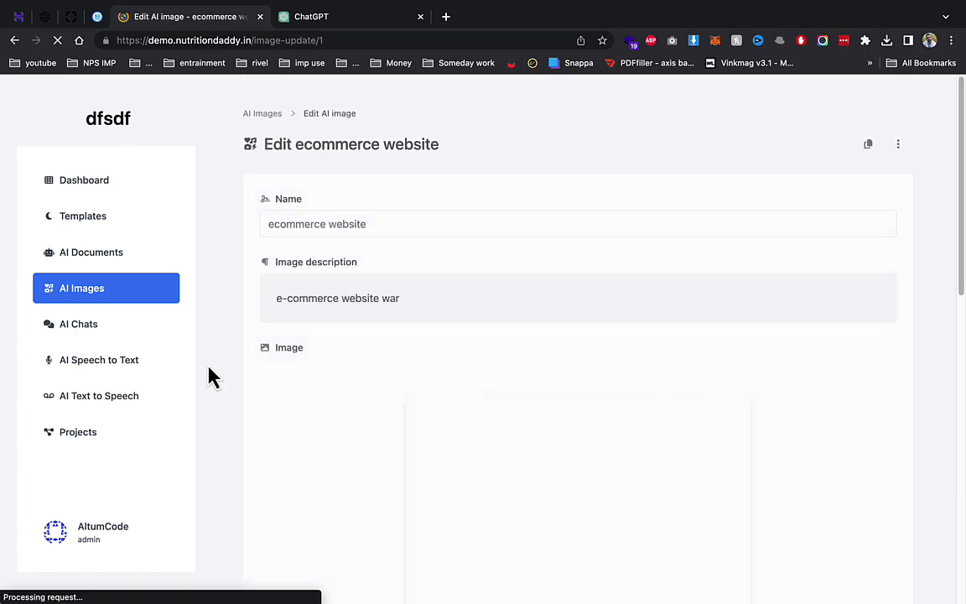
- Examine the generated ecommerce website image and the settings listed below it
scroll(352, 376, "down", 3)
scroll(390, 373, "down", 1)
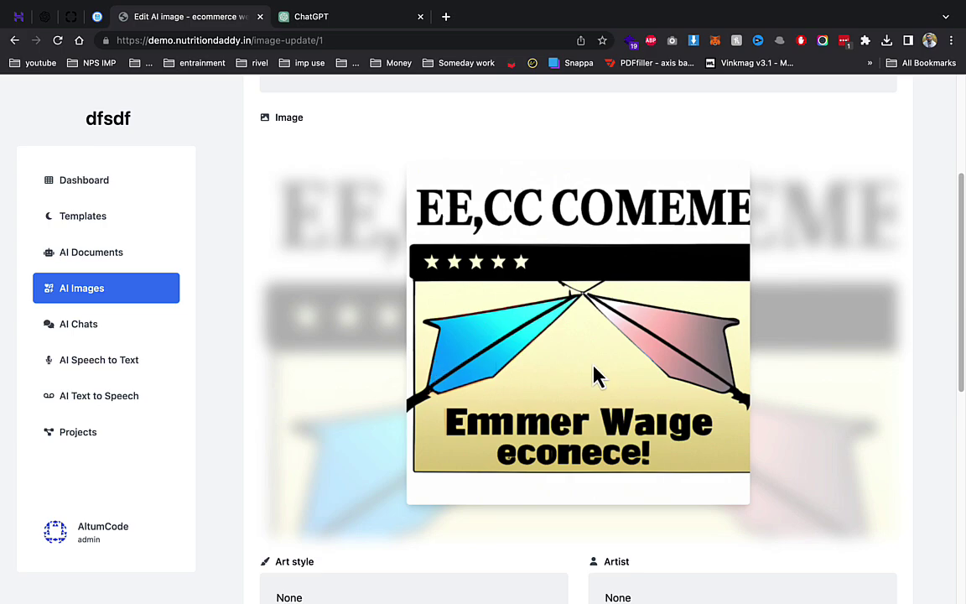
left_click_drag(593, 373, 582, 394)
scroll(539, 377, "down", 5)
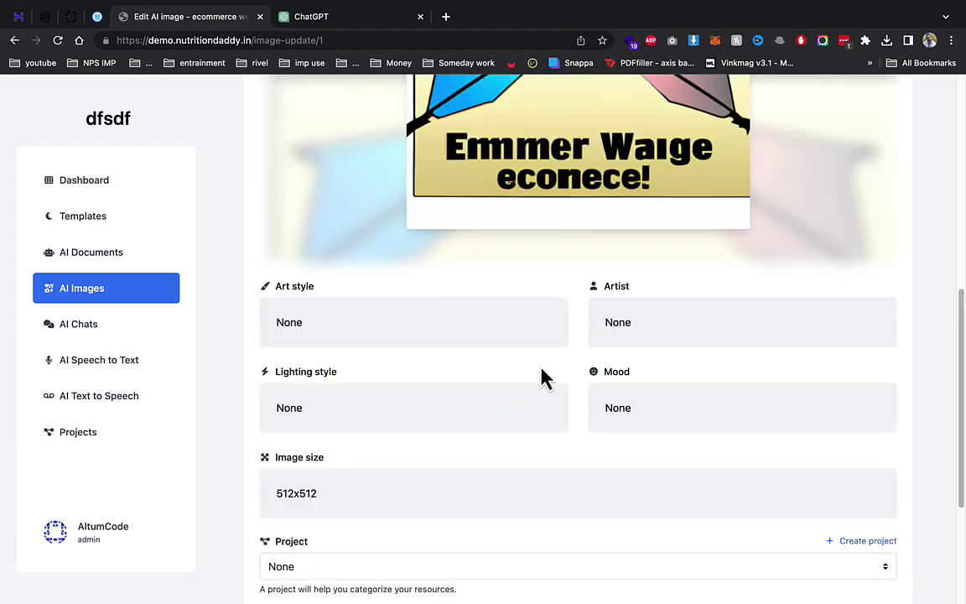
- View the AI Text to Speech and AI Speech to Text pages, plus the account's Plan and API pages
left_click(128, 411)
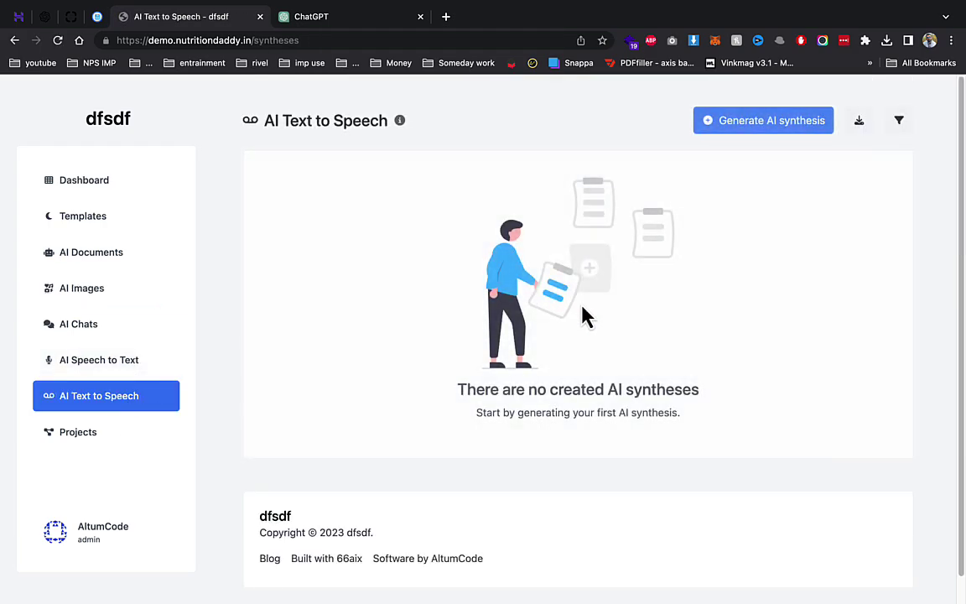
left_click(101, 373)
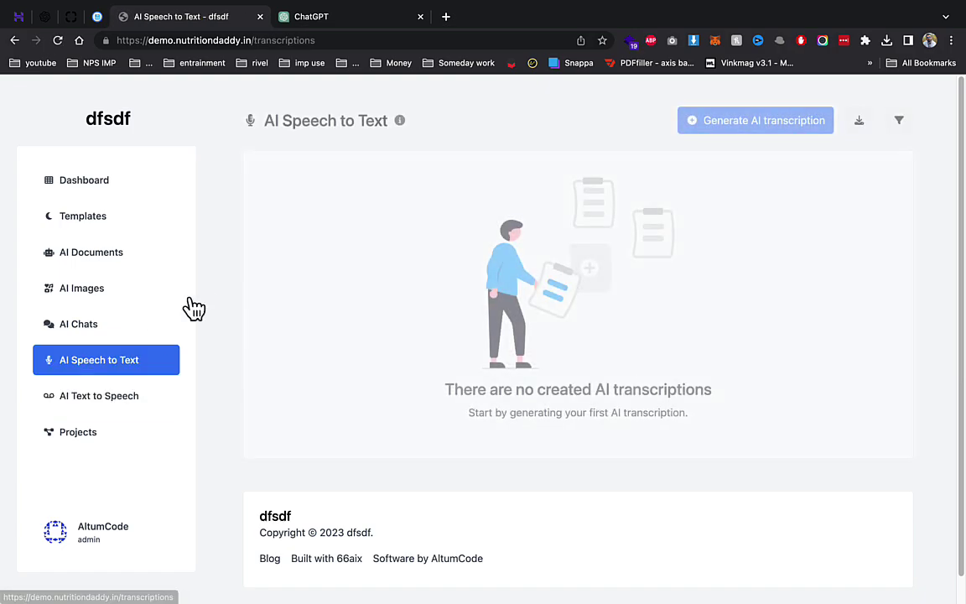
left_click(136, 528)
left_click(133, 443)
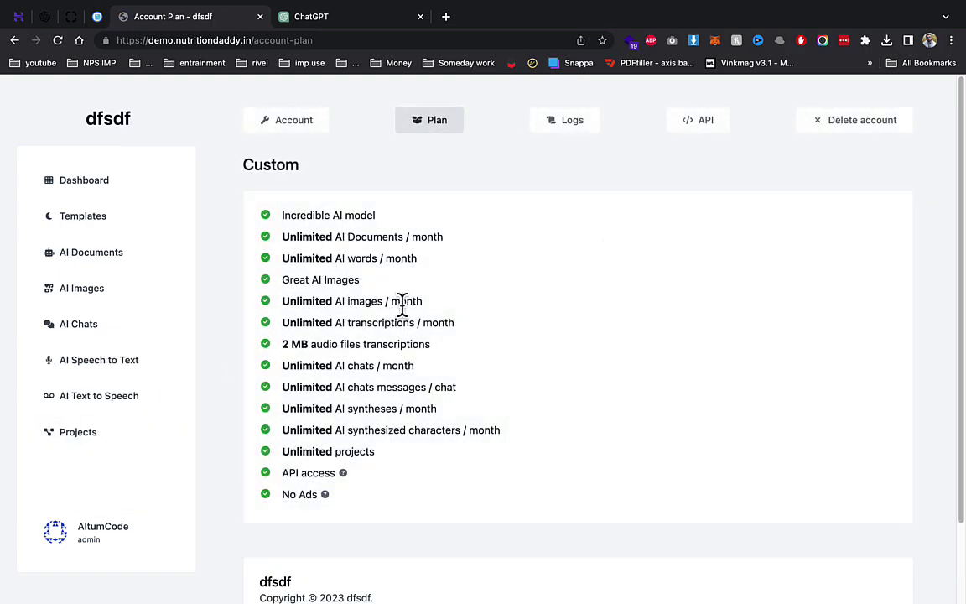
left_click(96, 527)
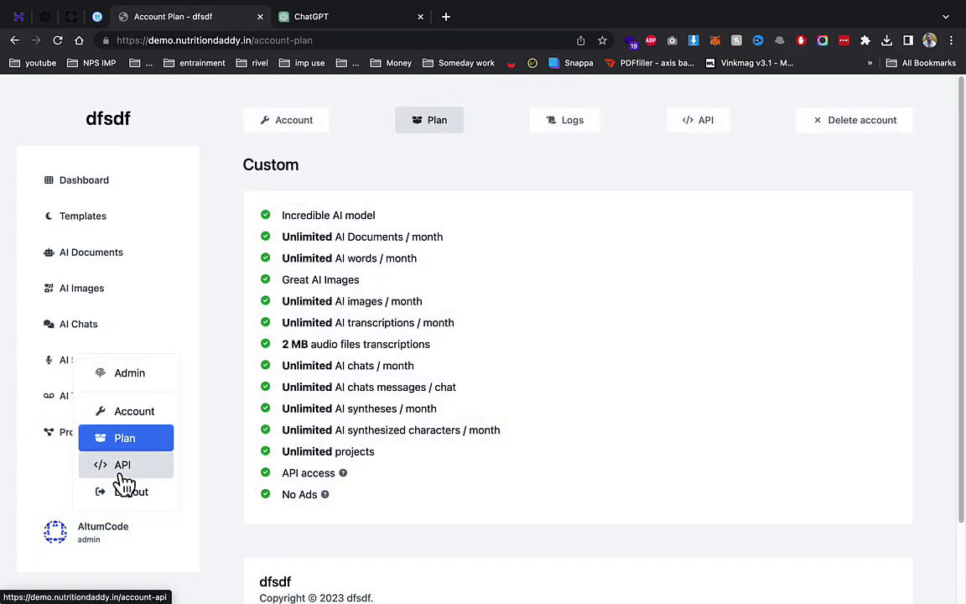
left_click(99, 466)
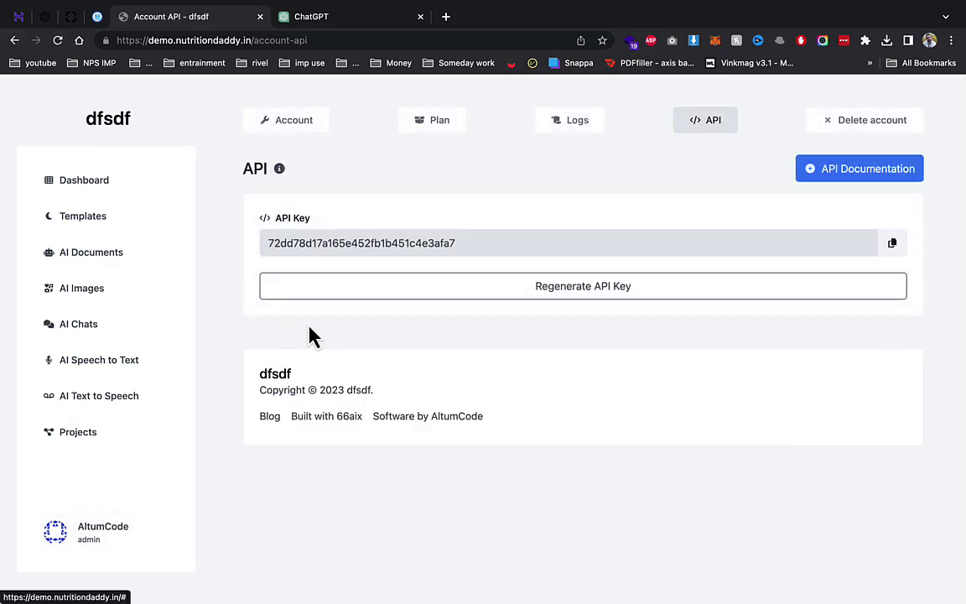
- Return to the admin area and review the dashboard's usage statistics, latest users and support links
left_click(118, 526)
left_click(127, 372)
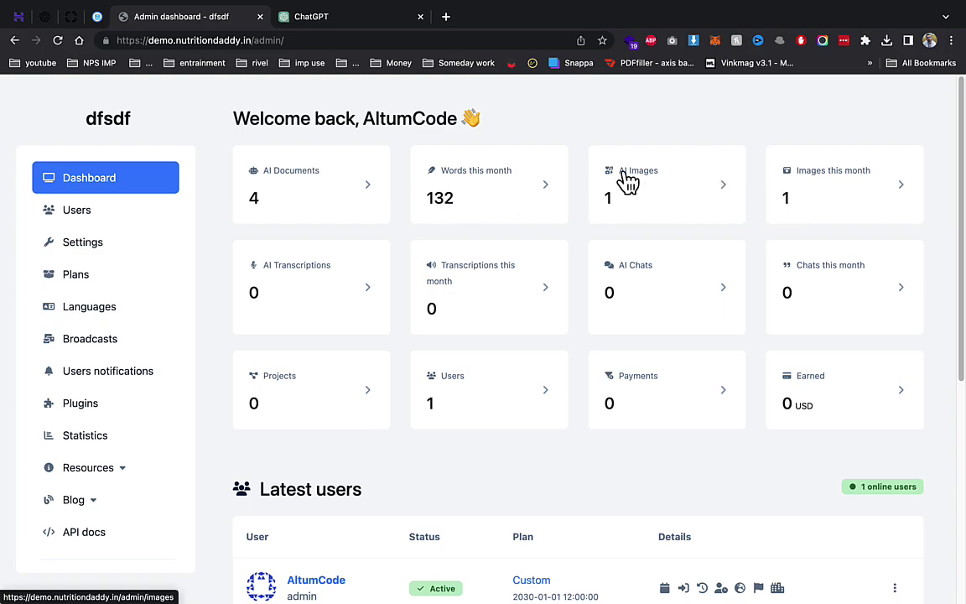
scroll(537, 395, "down", 5)
scroll(536, 389, "down", 1)
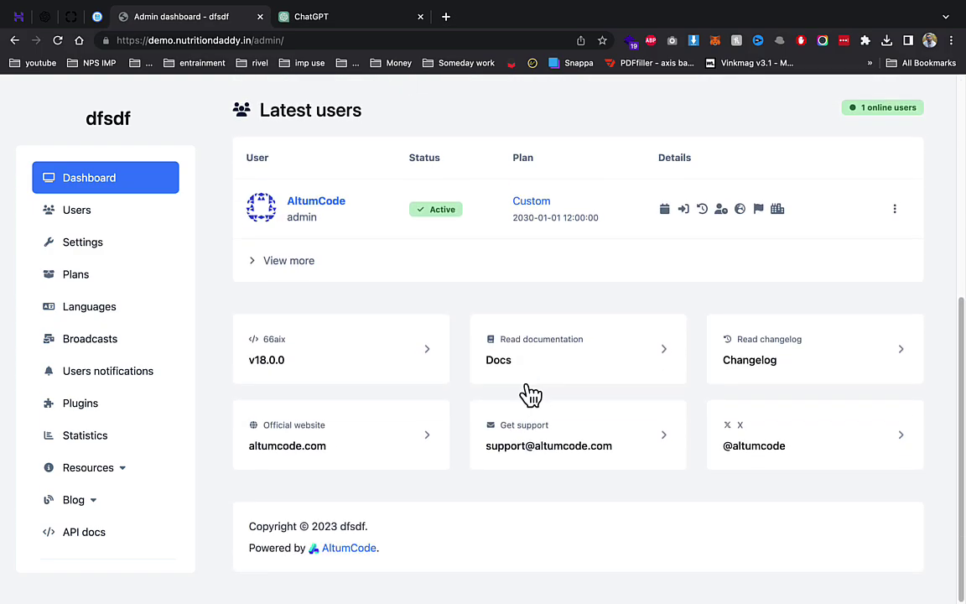
scroll(531, 394, "up", 5)
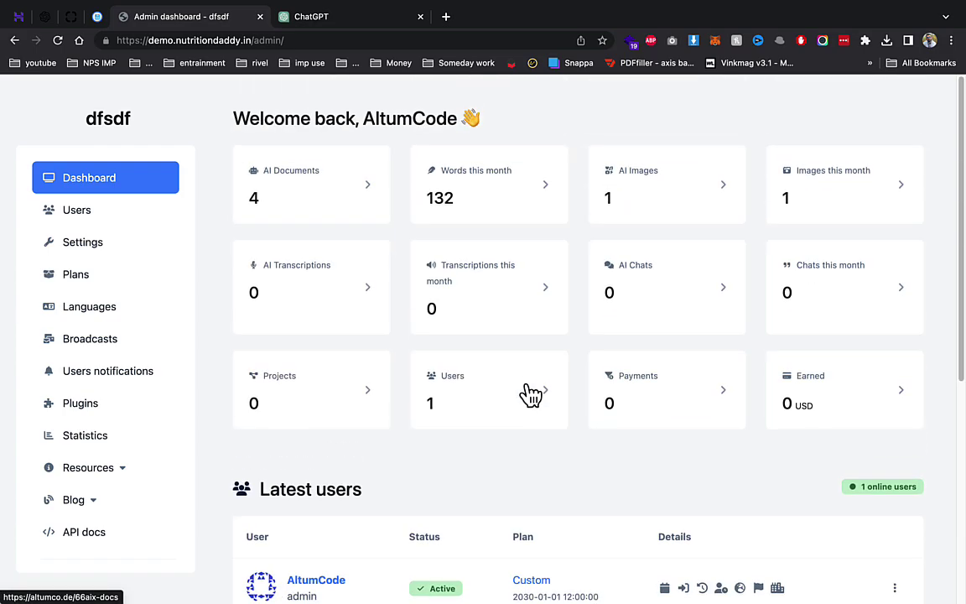